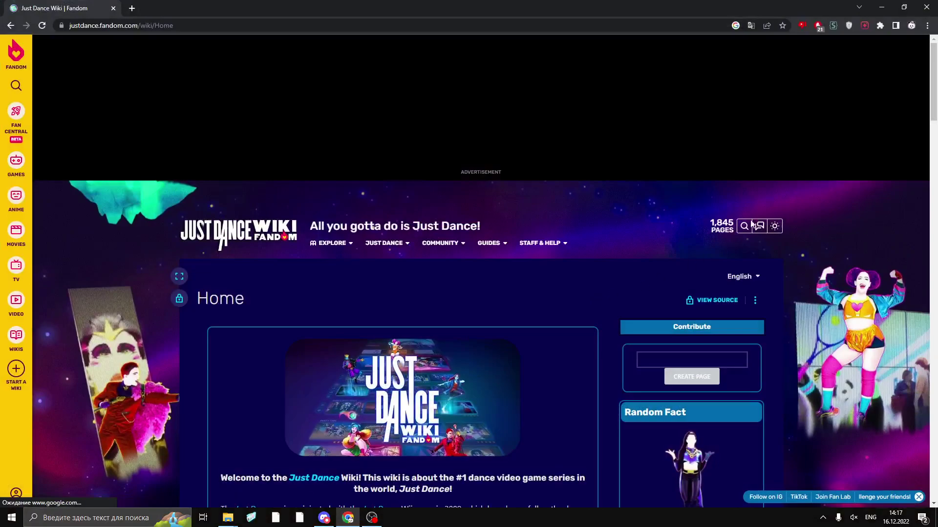
- Search the Just Dance Wiki for "i love it" and open the I Love It song page
{"action": "left_click", "coordinate": [742, 227]}
{"action": "type", "text": "i l"}
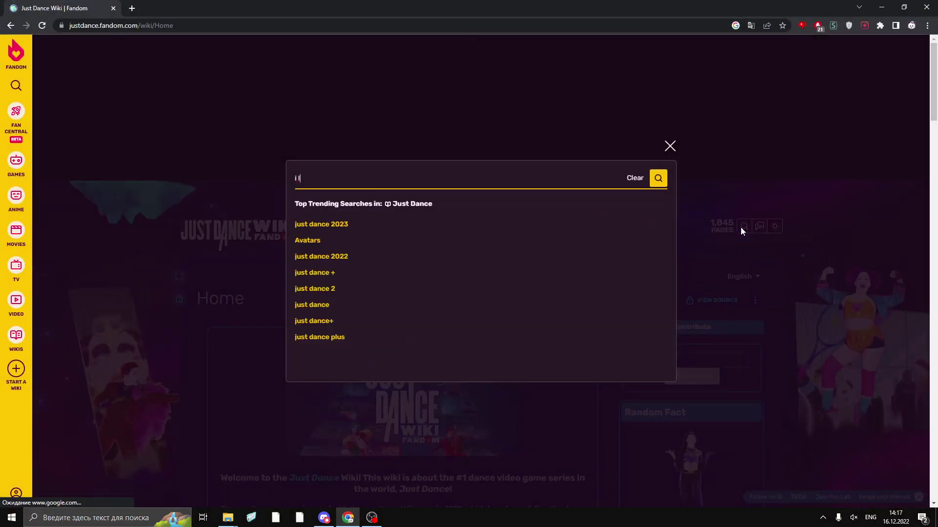
{"action": "type", "text": "ove it"}
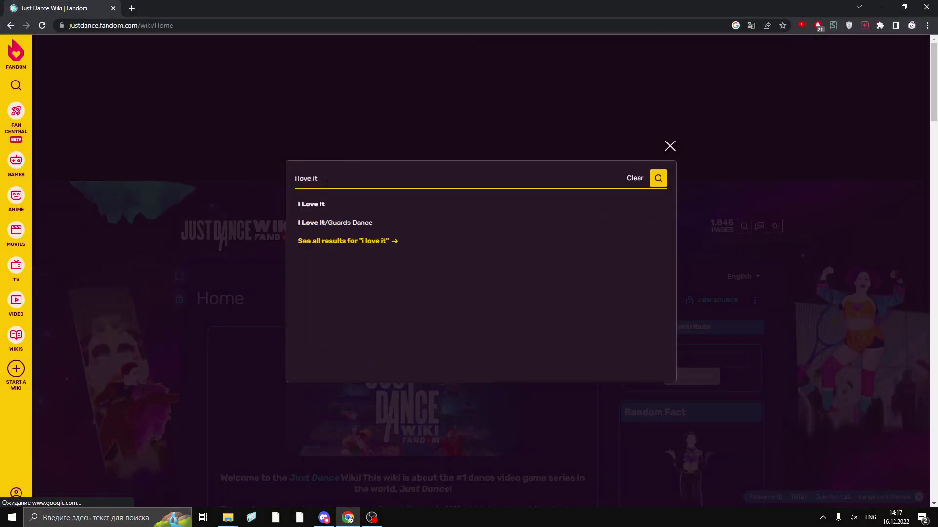
{"action": "left_click", "coordinate": [318, 205]}
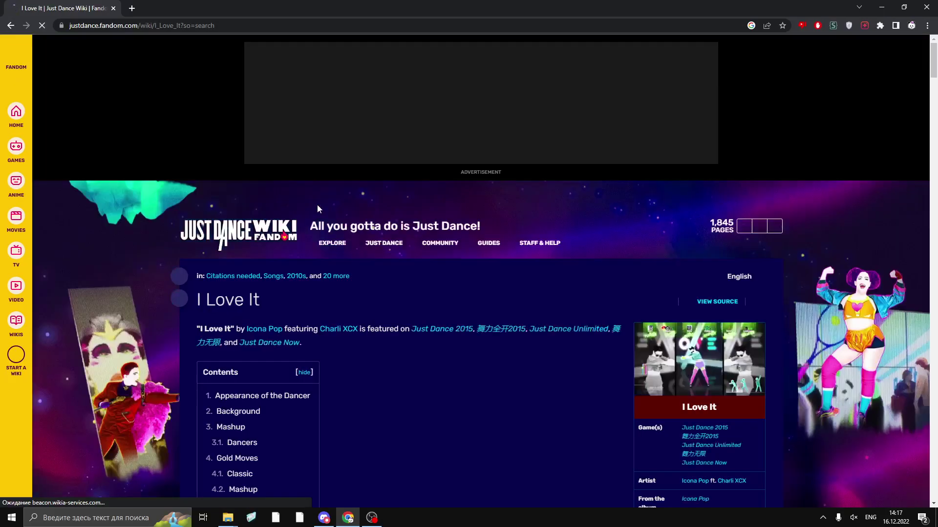
- Copy the song's classic code name ILoveIt from the infobox on the wiki page
{"action": "scroll", "coordinate": [402, 273], "scroll_direction": "down", "scroll_amount": 6}
{"action": "scroll", "coordinate": [402, 273], "scroll_direction": "down", "scroll_amount": 6}
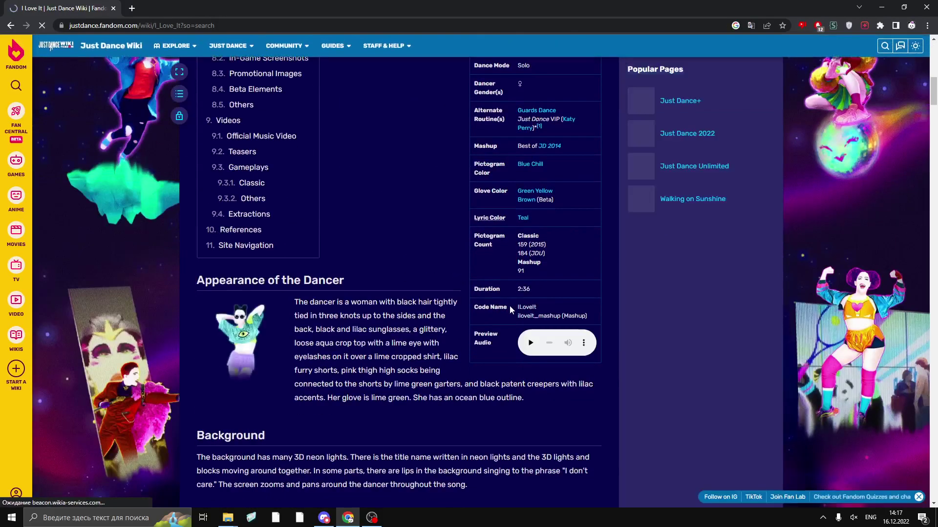
{"action": "left_click_drag", "start_coordinate": [519, 307], "coordinate": [550, 303]}
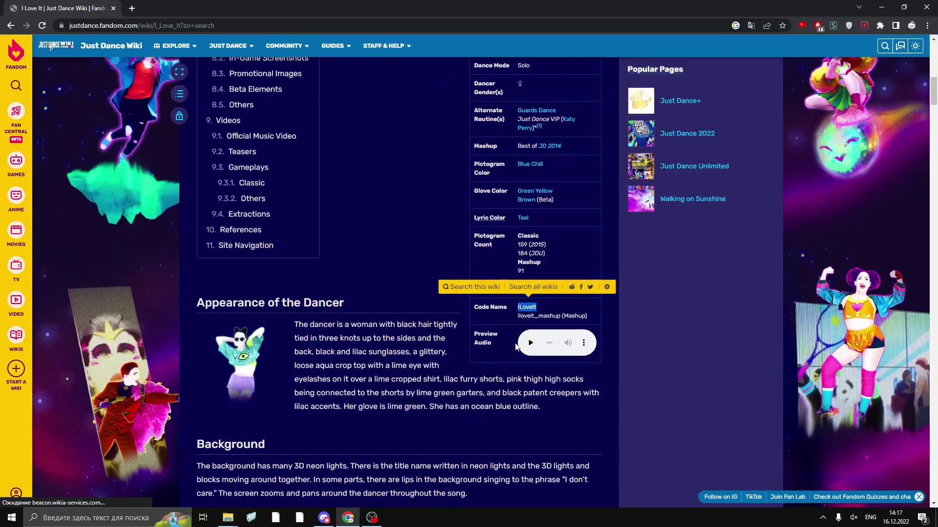
- Switch to Discord and view the Just Dance Helper bot's profile card
{"action": "left_click", "coordinate": [324, 517]}
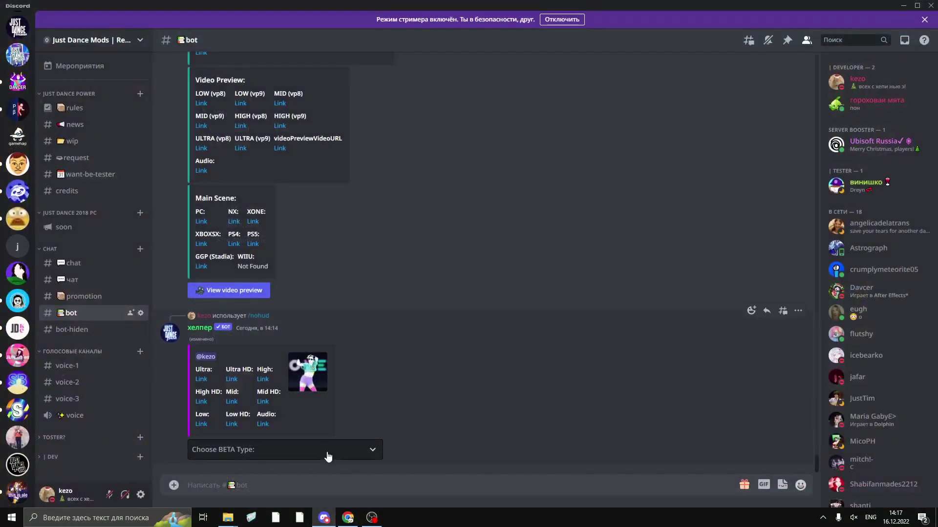
{"action": "left_click", "coordinate": [169, 333]}
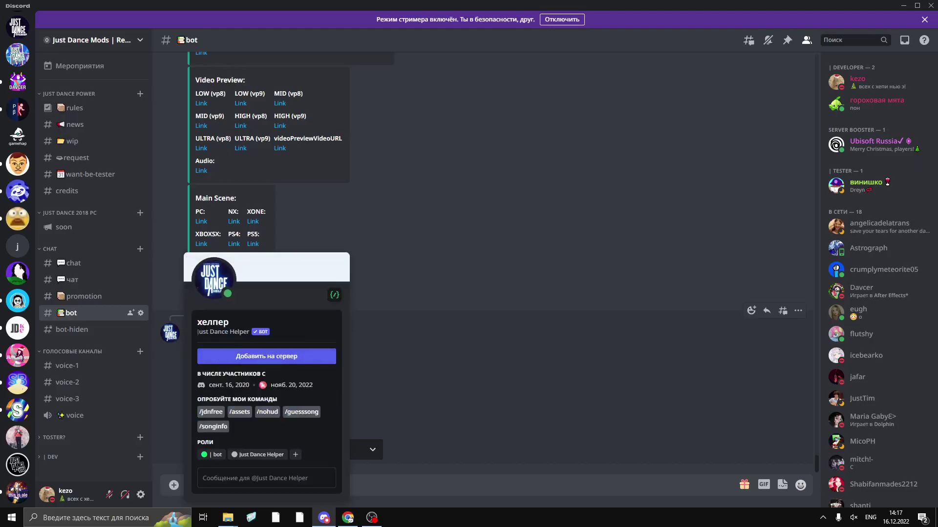
{"action": "left_click", "coordinate": [438, 361]}
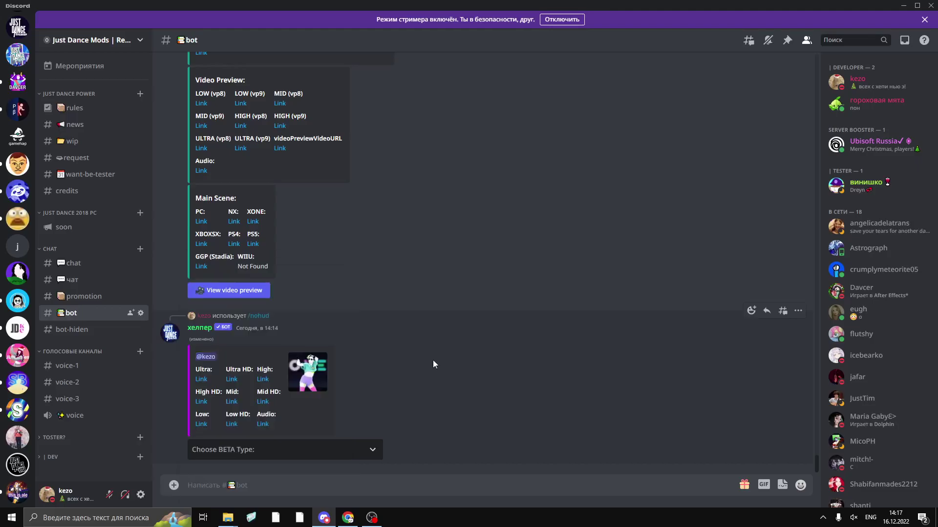
- Run the bot's /assets command with server jdu and codename ILoveIt
{"action": "type", "text": "/"}
{"action": "left_click", "coordinate": [334, 323]}
{"action": "type", "text": "jdu"}
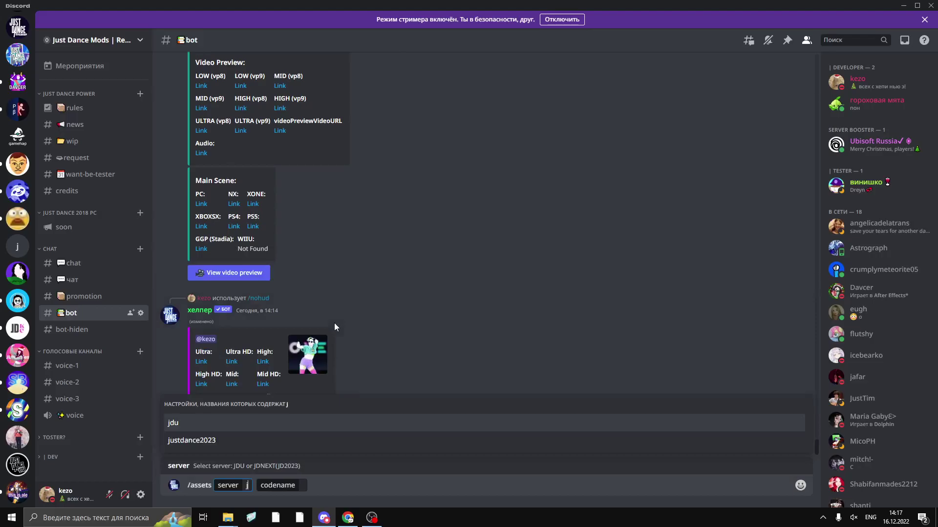
{"action": "left_click", "coordinate": [309, 484]}
{"action": "type", "text": "ILoveIt"}
{"action": "key", "text": "Return"}
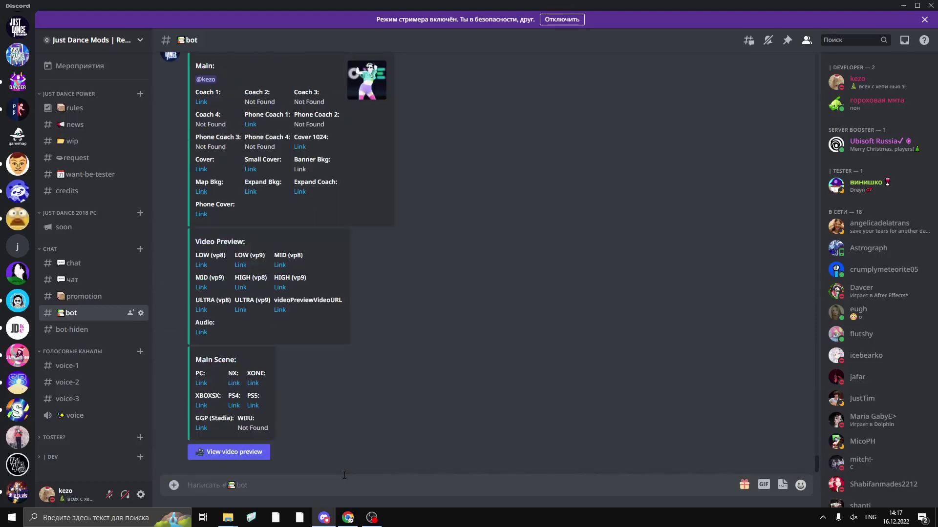
- Run the bot's /nohud command with the copied codename ILoveIt
{"action": "type", "text": "/"}
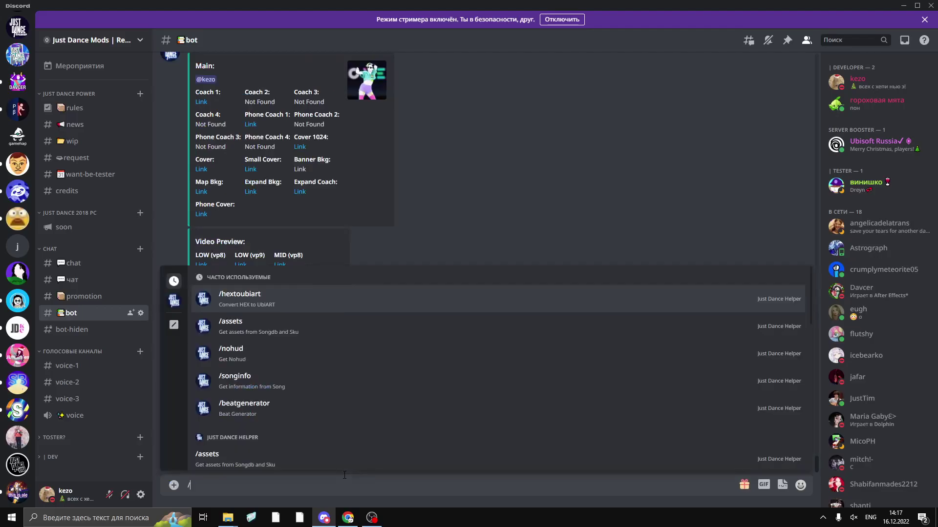
{"action": "left_click", "coordinate": [291, 364]}
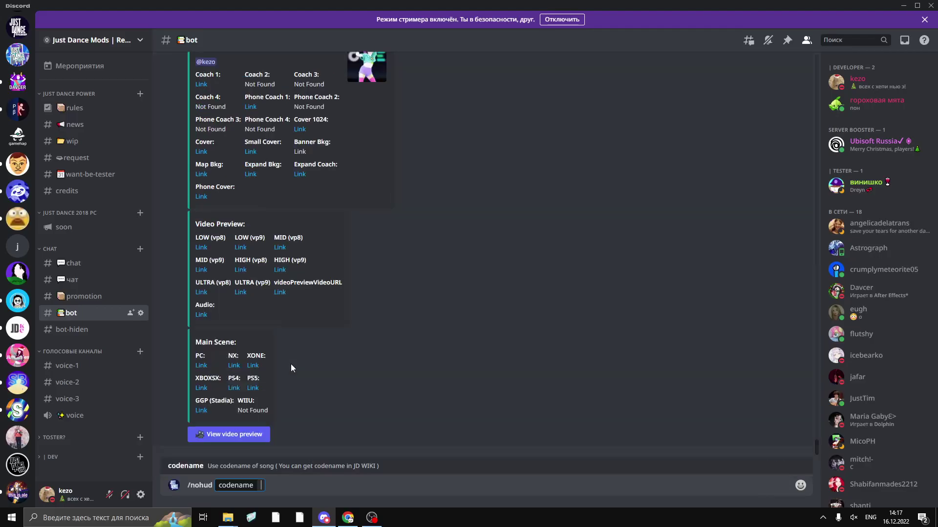
{"action": "key", "text": "ctrl+v"}
{"action": "key", "text": "Return"}
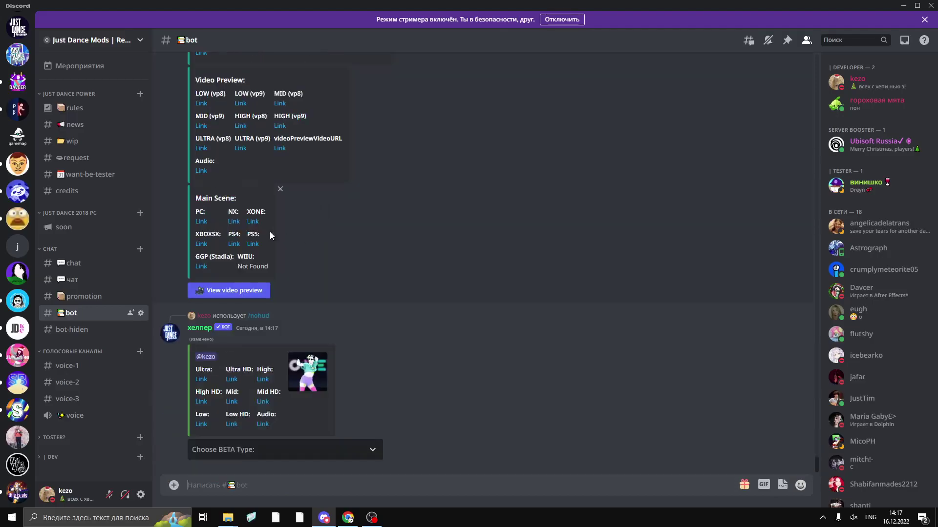
{"action": "left_click", "coordinate": [234, 221]}
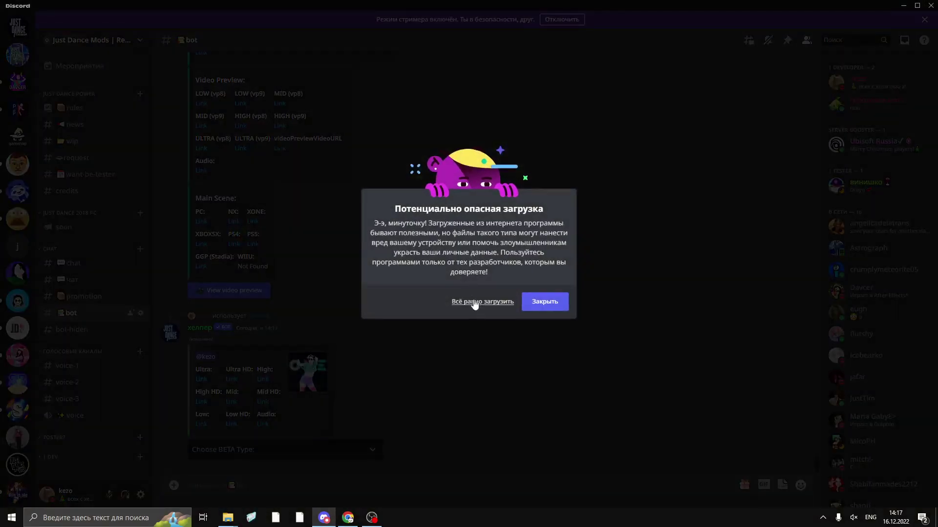
{"action": "left_click", "coordinate": [474, 303]}
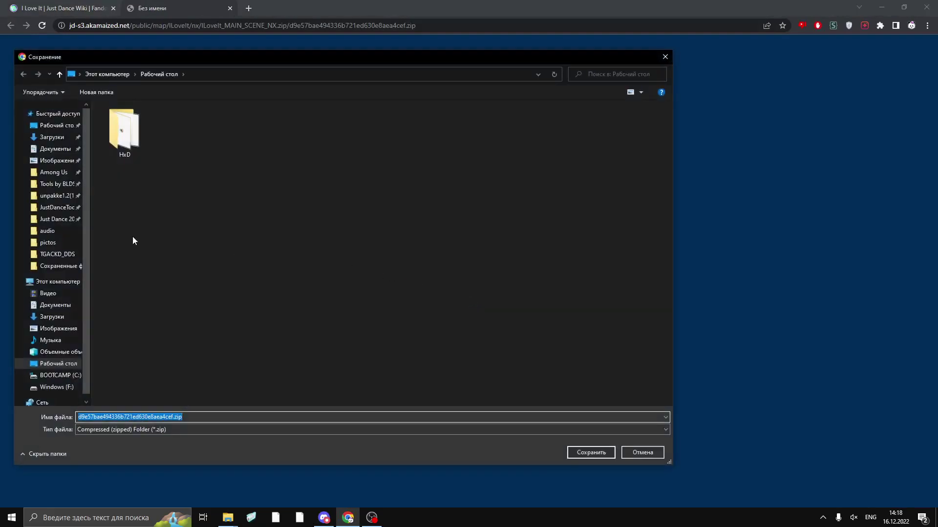
{"action": "left_click", "coordinate": [57, 195]}
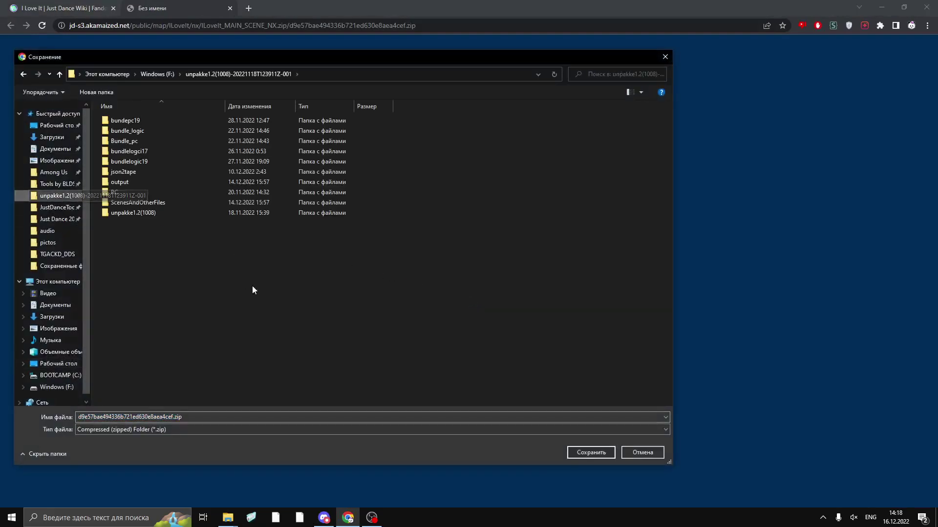
{"action": "left_click", "coordinate": [575, 452]}
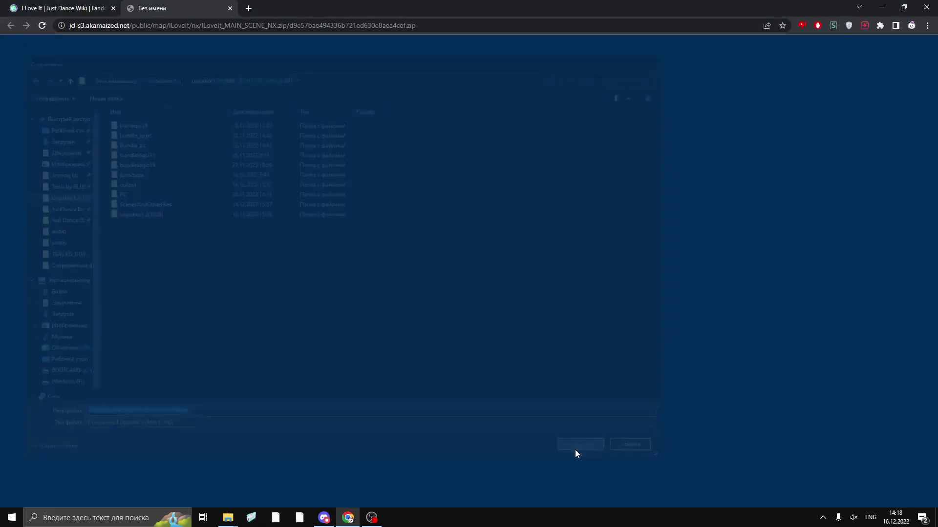
{"action": "left_click", "coordinate": [882, 5]}
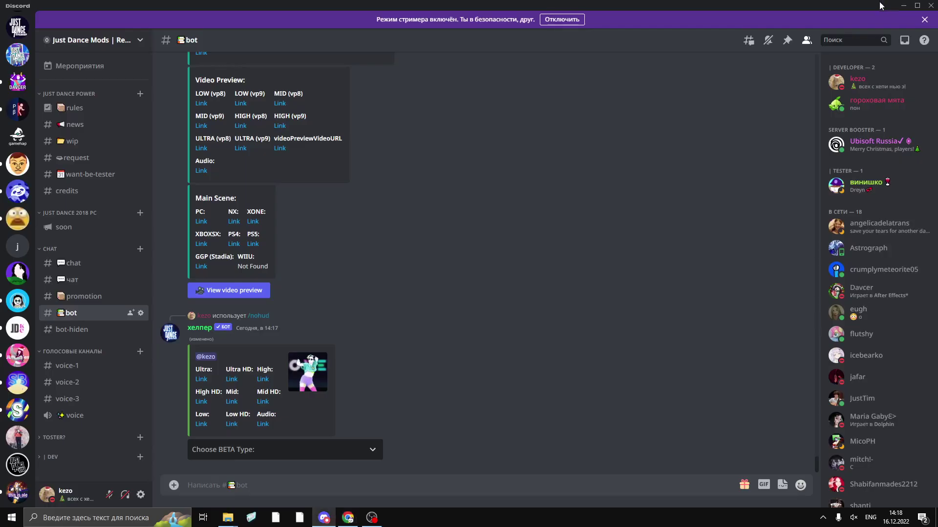
{"action": "left_click", "coordinate": [904, 6]}
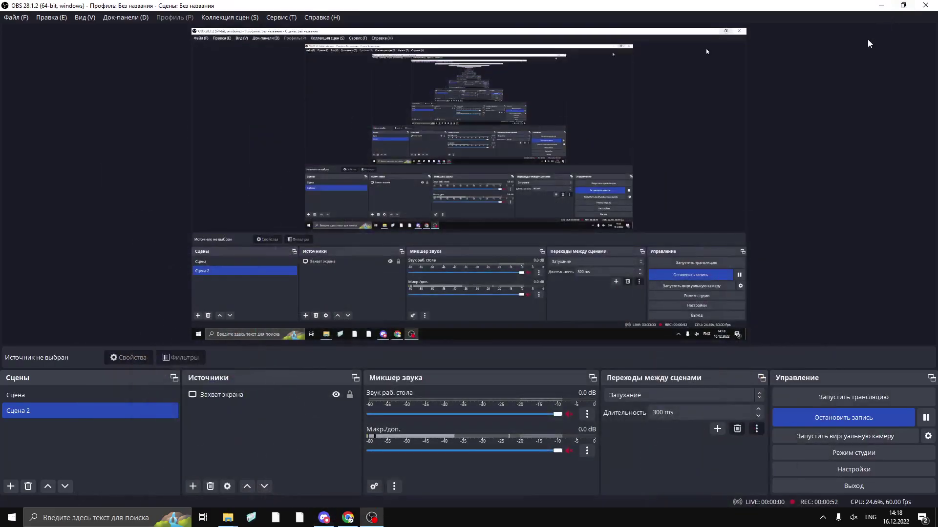
{"action": "left_click", "coordinate": [881, 5]}
{"action": "double_click", "coordinate": [718, 268]}
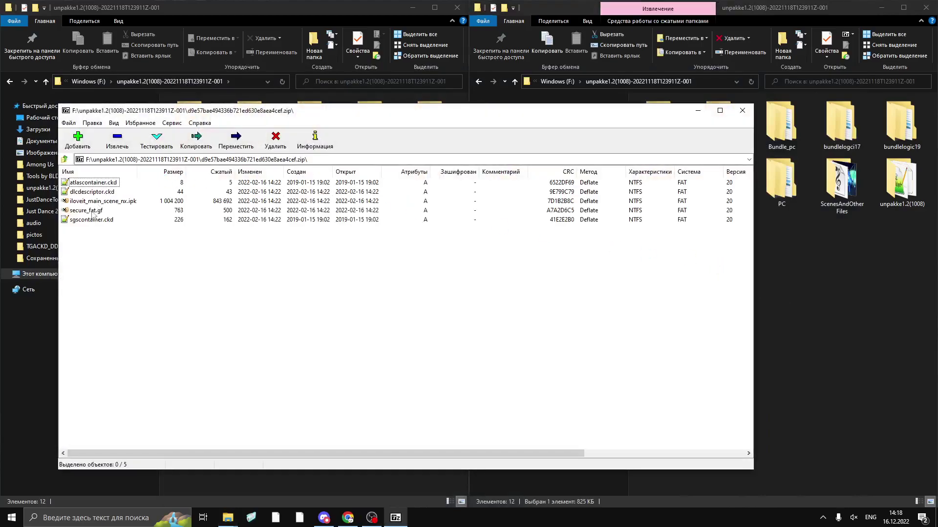
{"action": "left_click", "coordinate": [95, 201]}
{"action": "left_click_drag", "start_coordinate": [670, 275], "coordinate": [778, 294]}
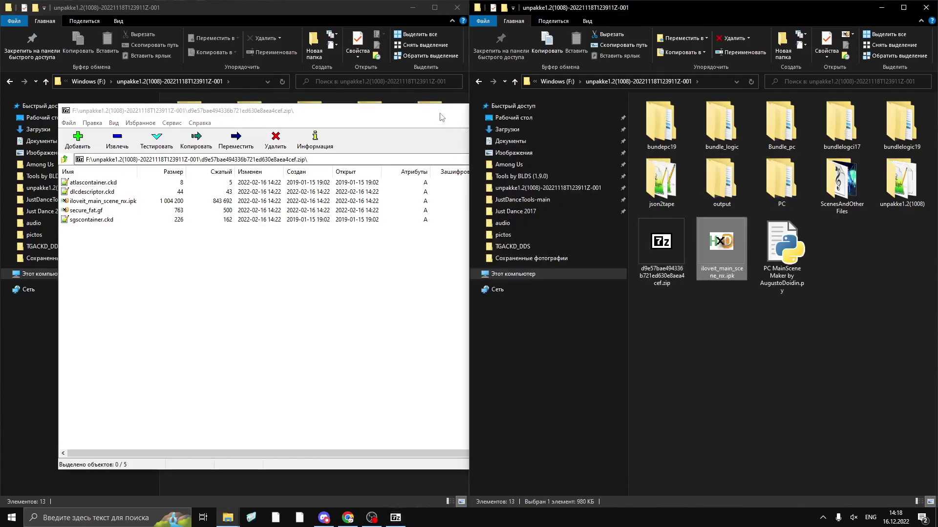
- Close the archive window and permanently delete the downloaded zip file
{"action": "left_click", "coordinate": [441, 117]}
{"action": "left_click", "coordinate": [743, 112]}
{"action": "left_click", "coordinate": [778, 277]}
{"action": "left_click", "coordinate": [645, 264]}
{"action": "key", "text": "Delete"}
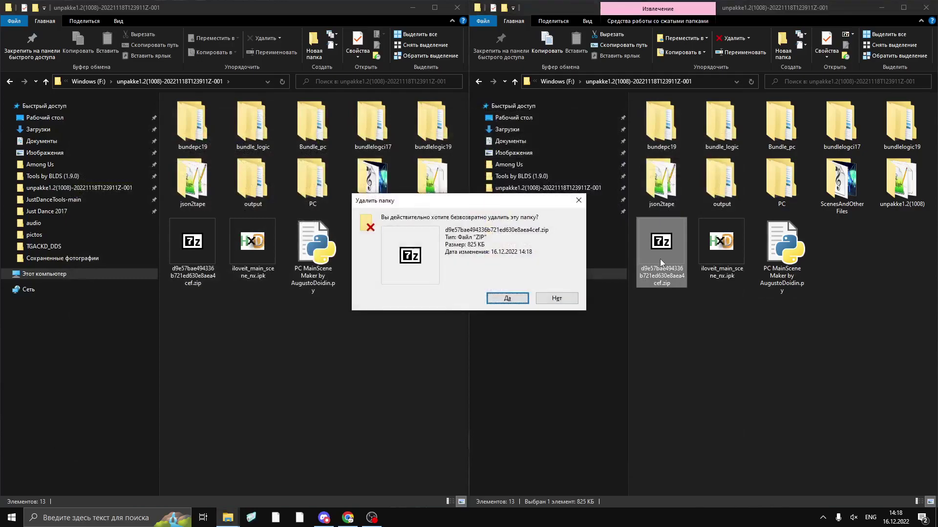
{"action": "key", "text": "Return"}
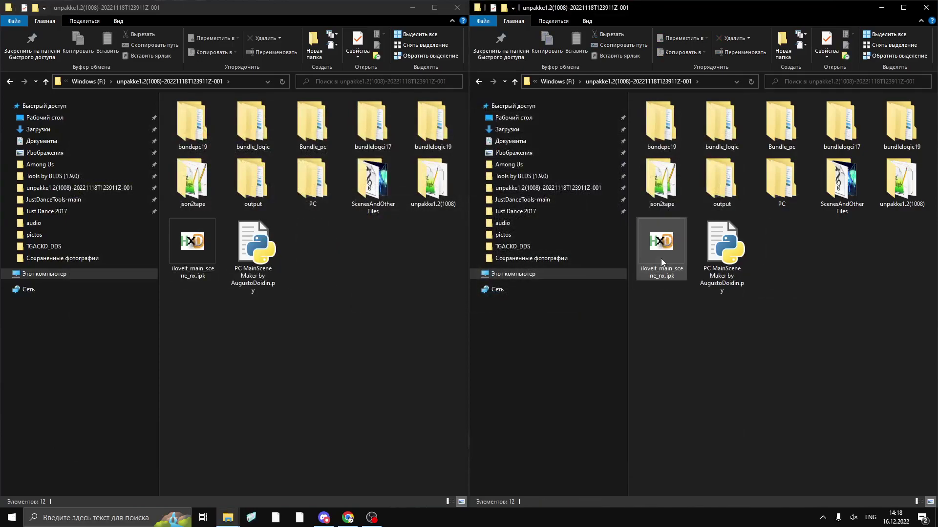
- Launch Unpakke.exe from the unpakke1.2(1008) folder and choose the ubiart.umod module
{"action": "double_click", "coordinate": [900, 196]}
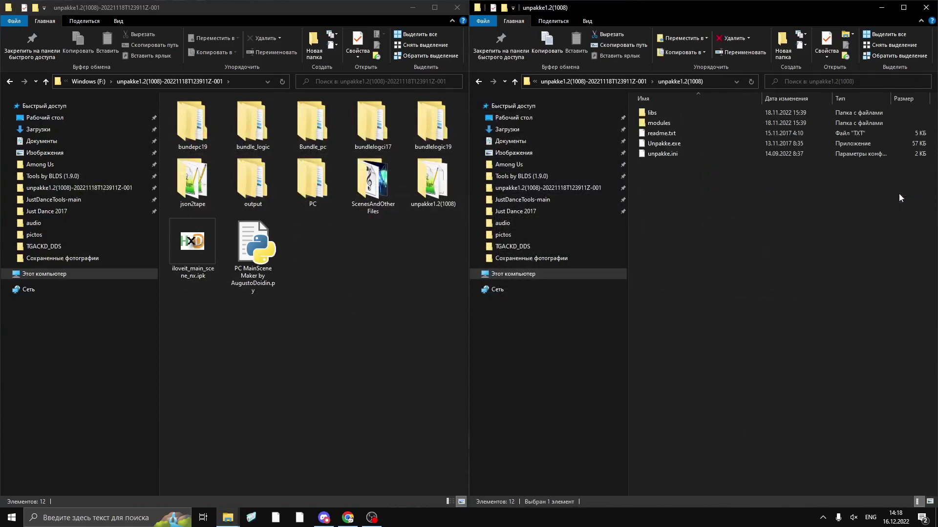
{"action": "left_click", "coordinate": [671, 144]}
{"action": "double_click", "coordinate": [672, 144]}
{"action": "left_click", "coordinate": [608, 81]}
{"action": "left_click_drag", "start_coordinate": [333, 172], "coordinate": [173, 170]}
{"action": "left_click", "coordinate": [276, 188]}
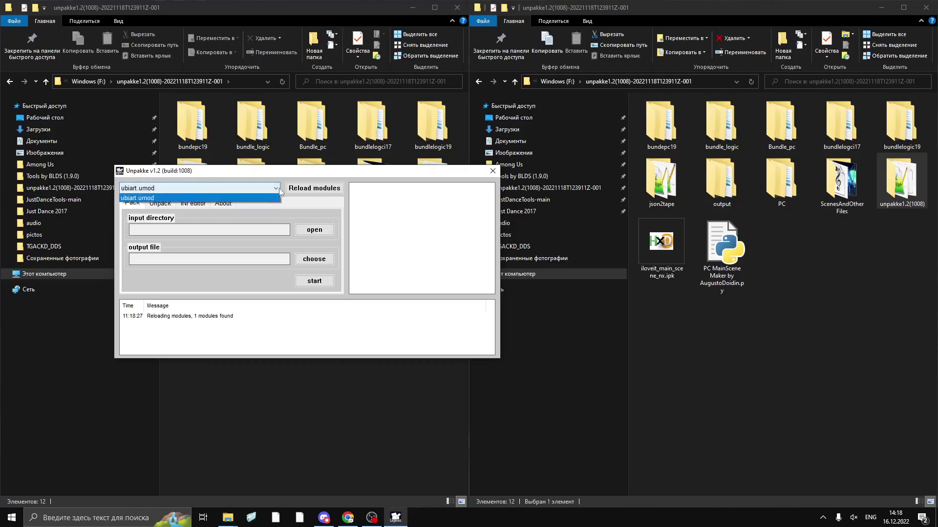
{"action": "left_click", "coordinate": [255, 194]}
{"action": "left_click", "coordinate": [159, 204]}
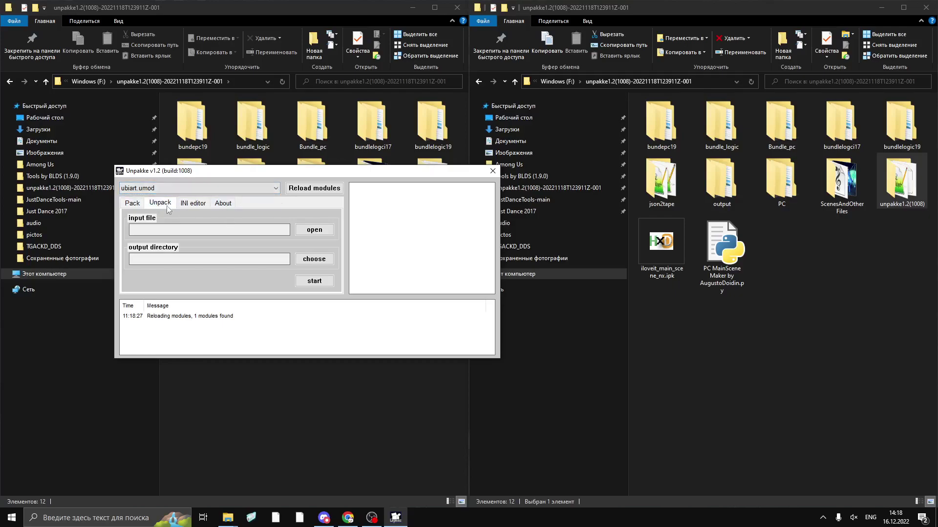
{"action": "left_click", "coordinate": [325, 231]}
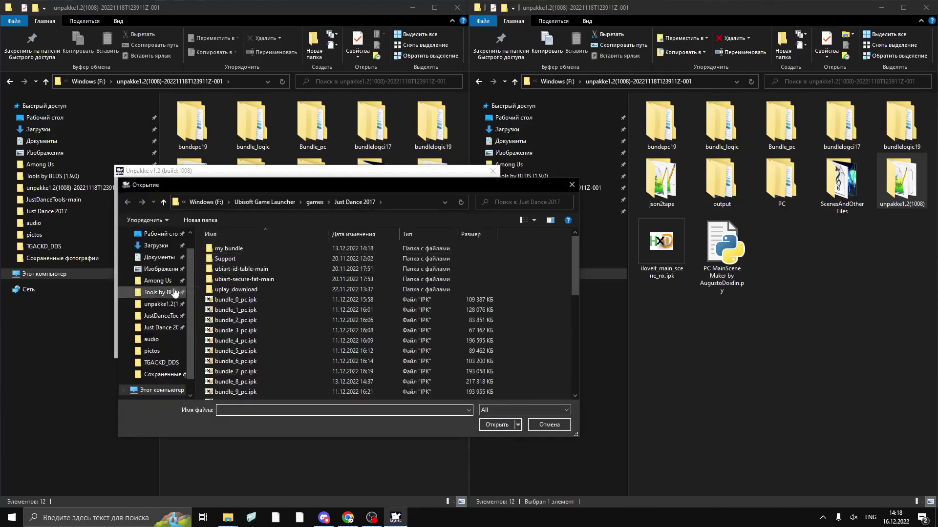
{"action": "left_click", "coordinate": [174, 304]}
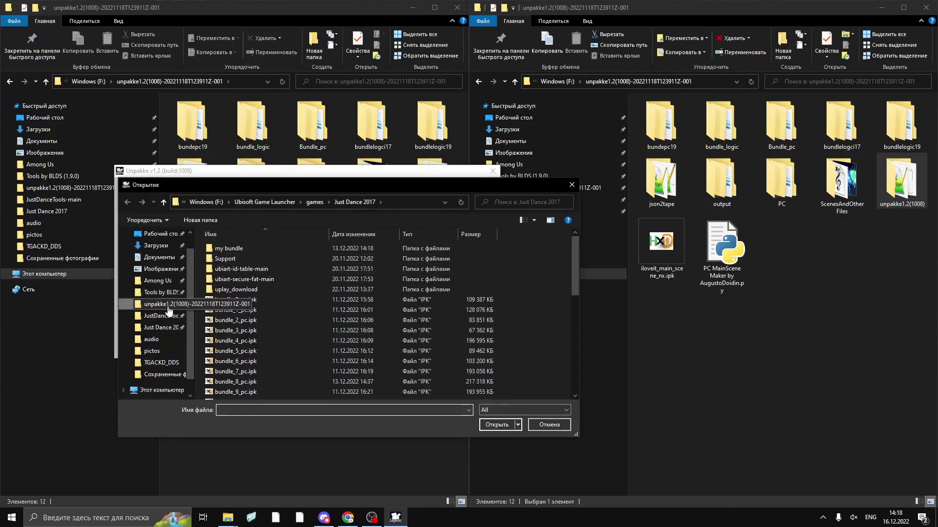
{"action": "left_click", "coordinate": [248, 351]}
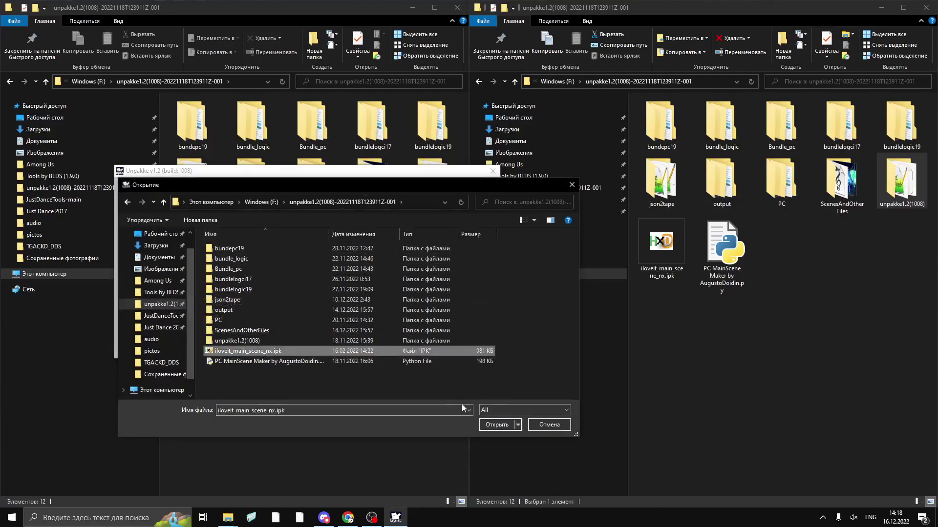
{"action": "left_click", "coordinate": [496, 425]}
{"action": "left_click_drag", "start_coordinate": [269, 232], "coordinate": [363, 235]}
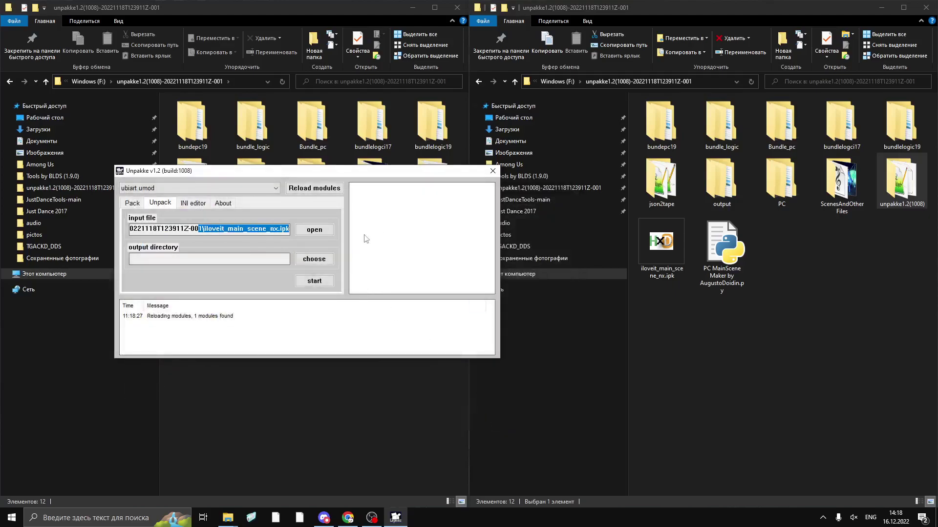
{"action": "left_click", "coordinate": [314, 259]}
{"action": "left_click", "coordinate": [431, 242]}
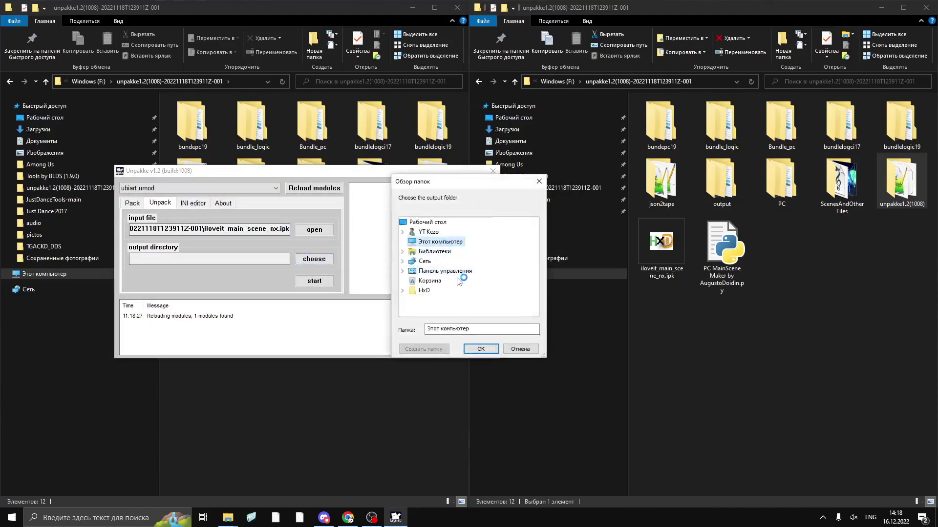
{"action": "left_click", "coordinate": [447, 262]}
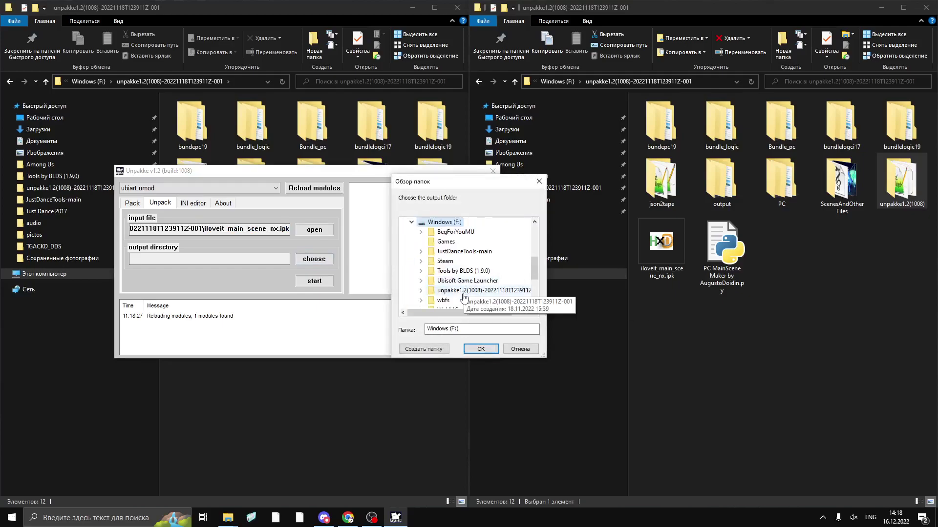
{"action": "left_click", "coordinate": [465, 291]}
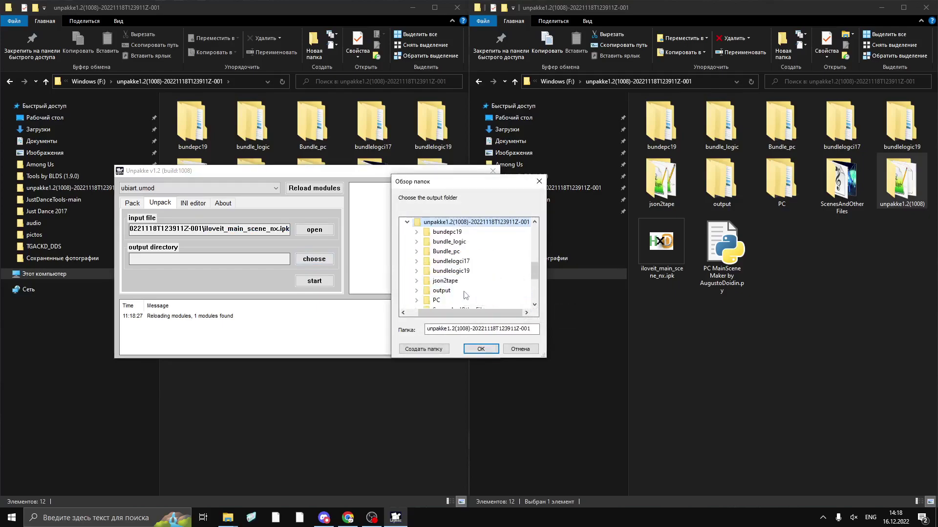
{"action": "left_click", "coordinate": [435, 349]}
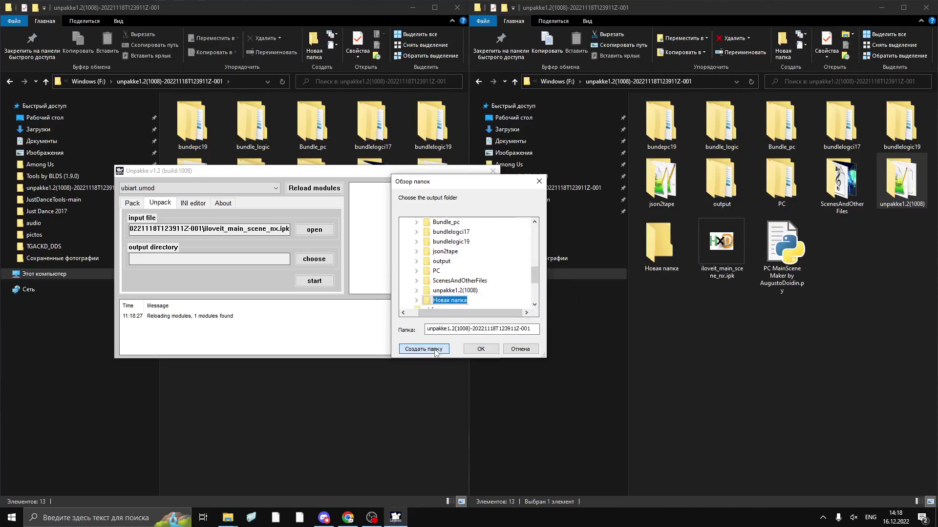
{"action": "type", "text": "iloveitnx"}
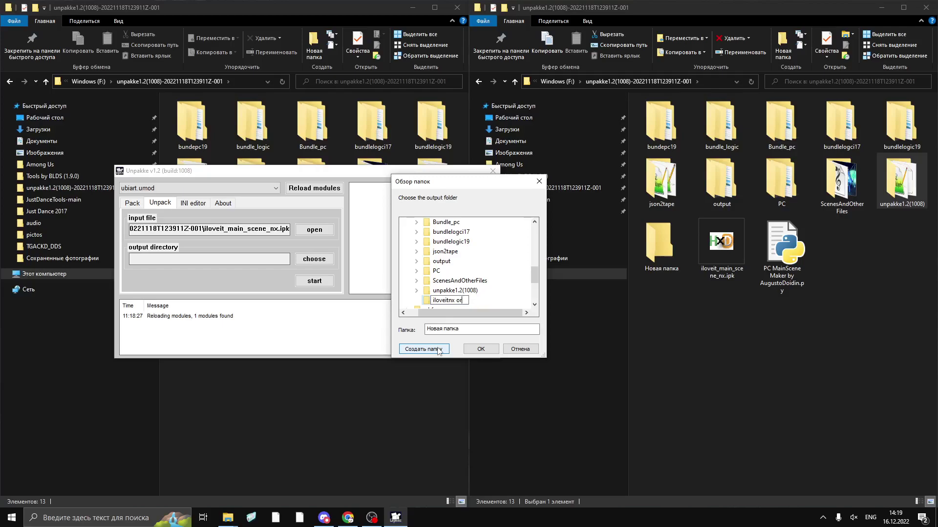
{"action": "left_click", "coordinate": [468, 305]}
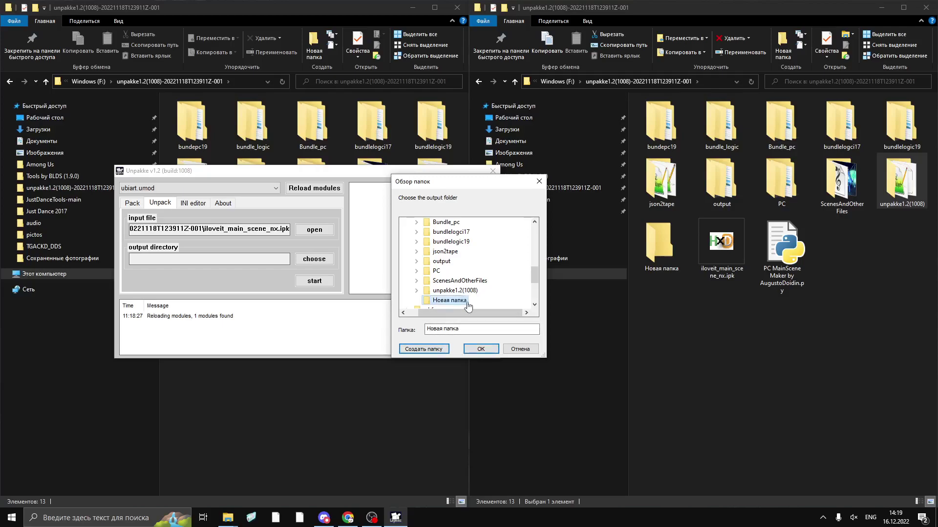
{"action": "left_click", "coordinate": [480, 348]}
- Start unpacking the IPK, switch to the second File Explorer window and open the iloveitnx folder
{"action": "left_click", "coordinate": [320, 279]}
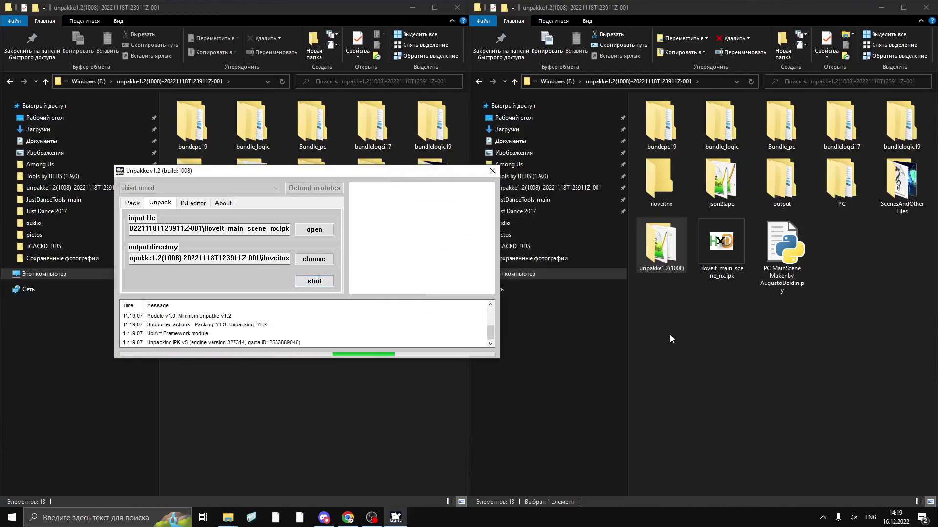
{"action": "left_click", "coordinate": [851, 363]}
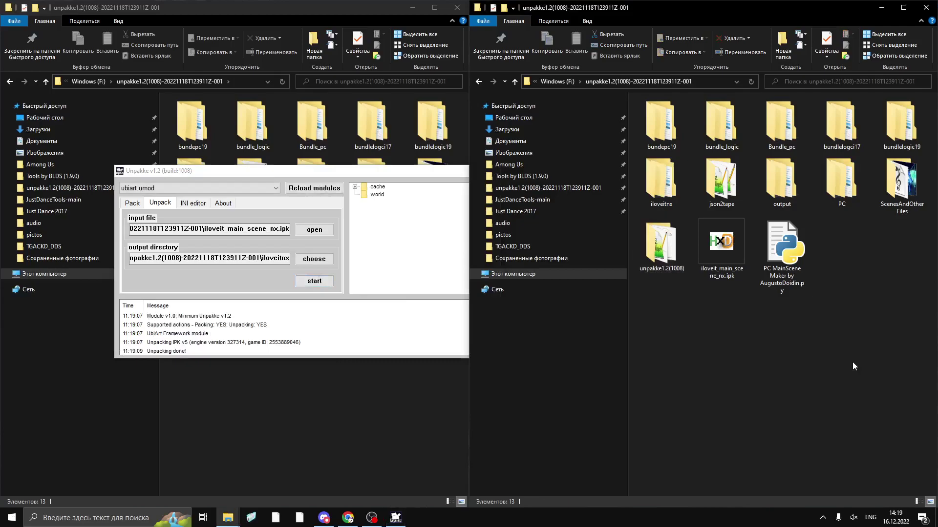
{"action": "left_click", "coordinate": [457, 411]}
{"action": "double_click", "coordinate": [664, 184]}
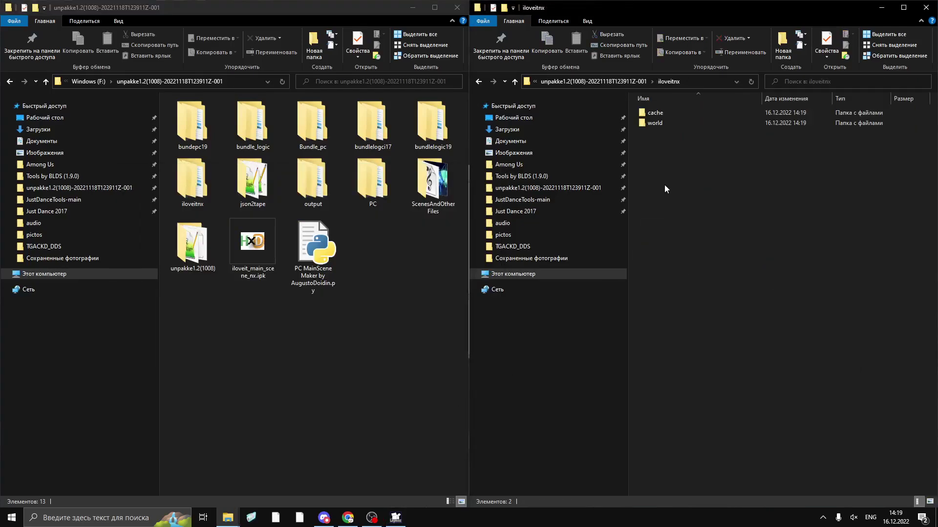
- Run the PC MainScene Maker script with map name ILoveIt, copied from the wiki's Code Name entry, and coach count 1
{"action": "left_click", "coordinate": [321, 254]}
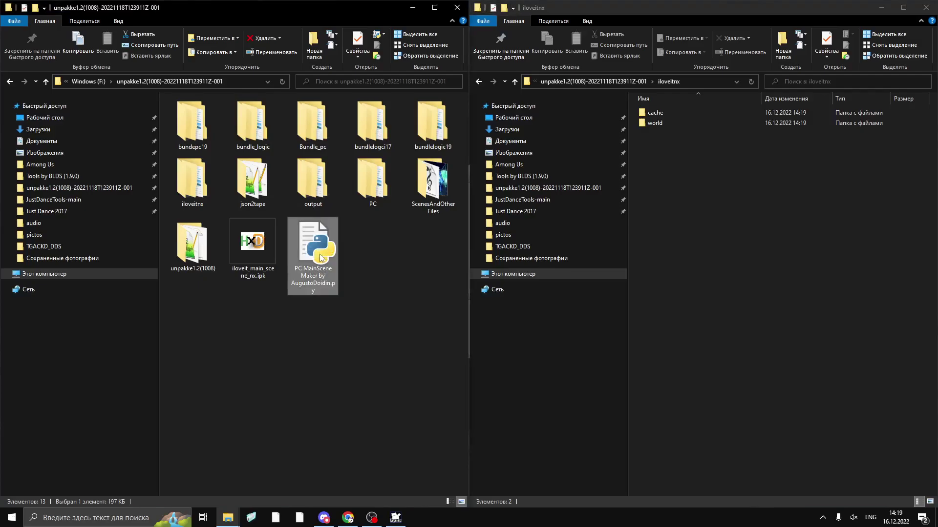
{"action": "double_click", "coordinate": [319, 255]}
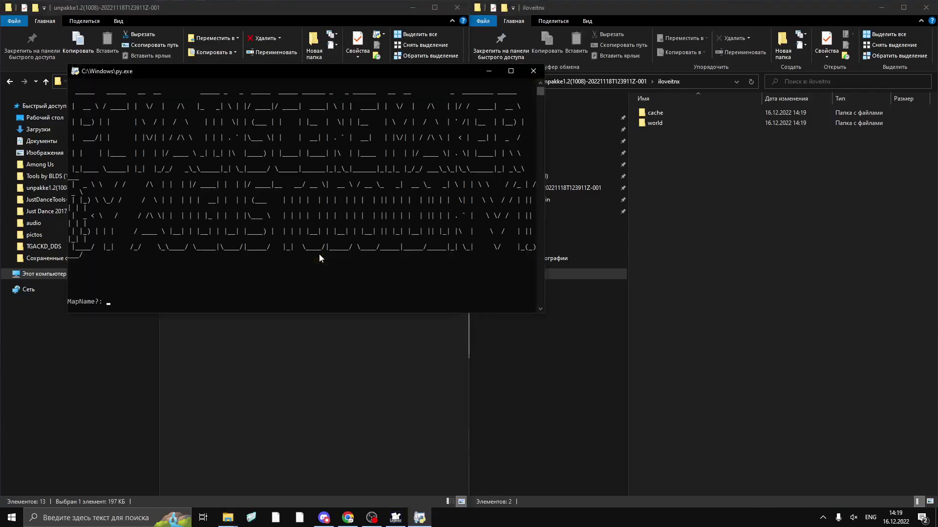
{"action": "left_click", "coordinate": [348, 518]}
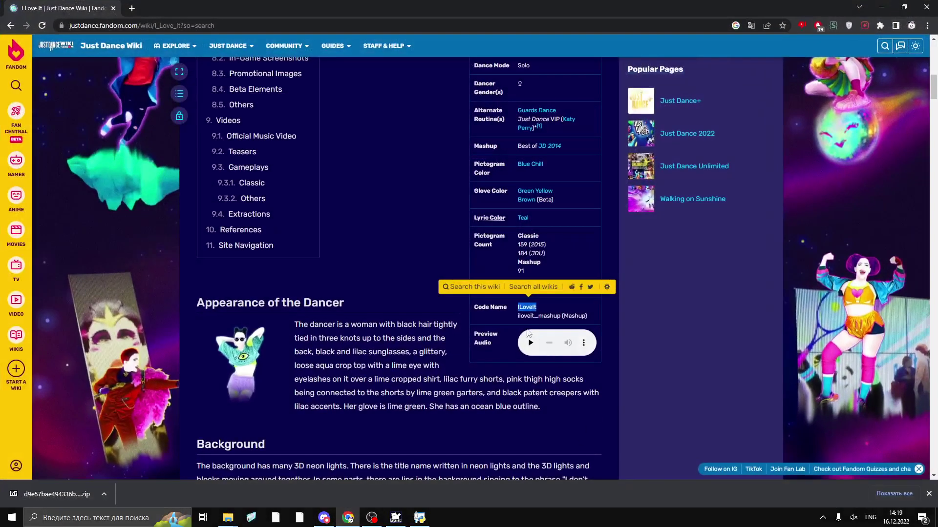
{"action": "key", "text": "ctrl+c"}
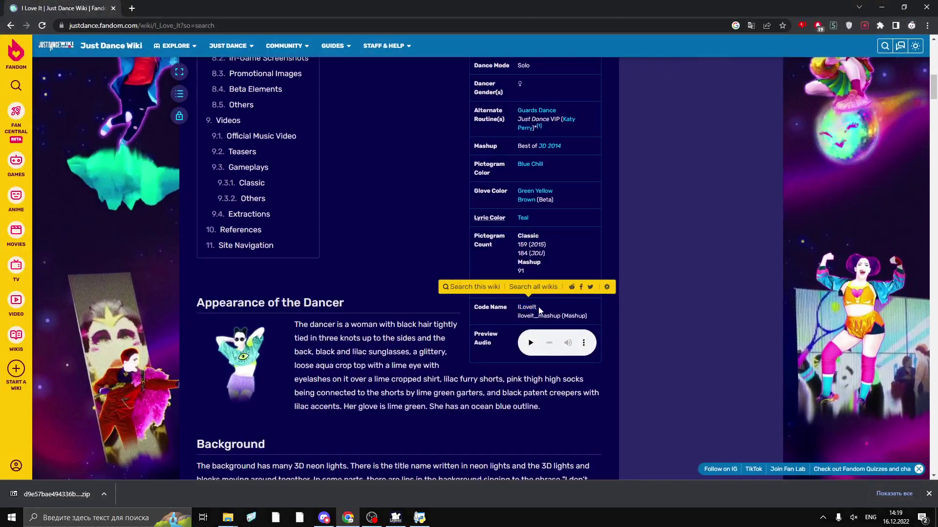
{"action": "left_click", "coordinate": [881, 7]}
{"action": "type", "text": "ILoveIt"}
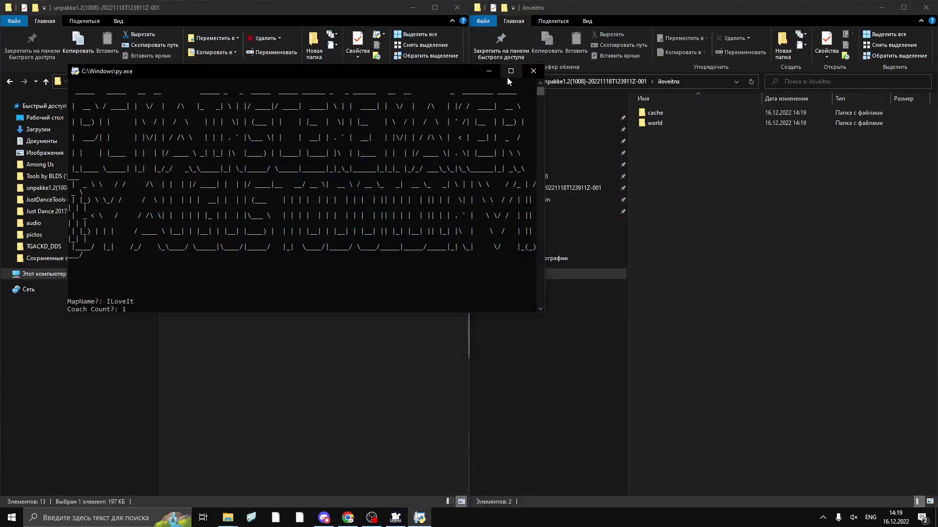
{"action": "key", "text": "Return"}
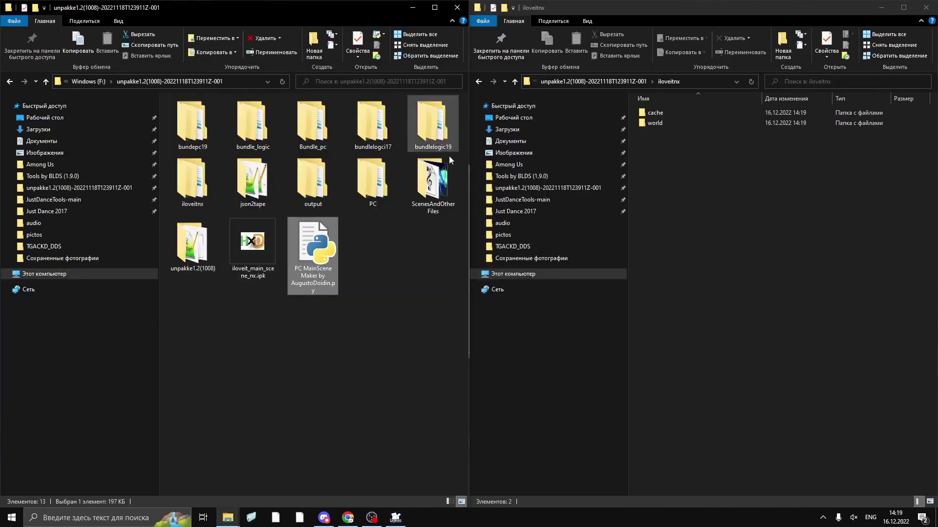
- Open the generated output\iloveit_pc\world\maps\iloveit folder in the first File Explorer window
{"action": "double_click", "coordinate": [322, 191]}
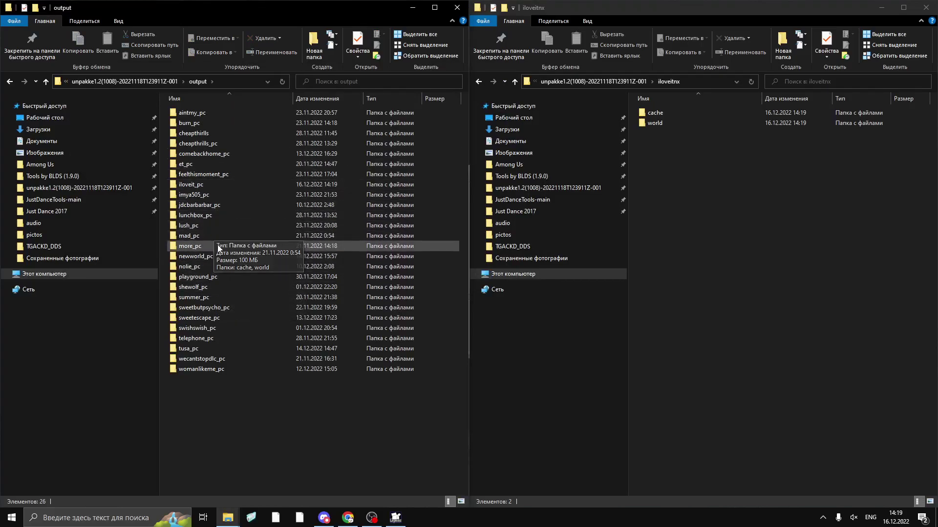
{"action": "double_click", "coordinate": [210, 184]}
{"action": "left_click", "coordinate": [201, 127]}
{"action": "double_click", "coordinate": [196, 122]}
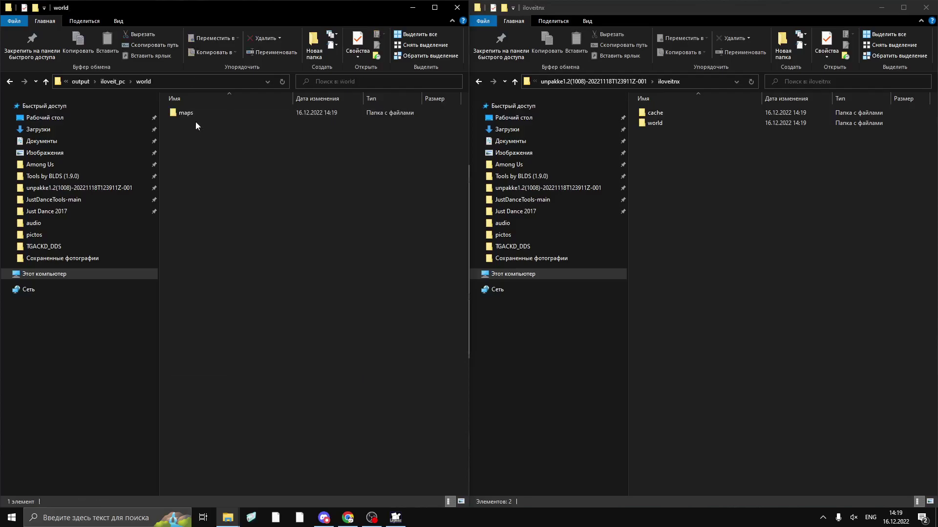
{"action": "double_click", "coordinate": [197, 116]}
{"action": "double_click", "coordinate": [197, 115]}
- Open the unpacked world\maps\iloveit folder under iloveitnx in the second File Explorer window
{"action": "left_click_drag", "start_coordinate": [707, 159], "coordinate": [668, 125]}
{"action": "double_click", "coordinate": [668, 125]}
{"action": "double_click", "coordinate": [672, 116]}
{"action": "left_click", "coordinate": [672, 115]}
{"action": "double_click", "coordinate": [672, 115]}
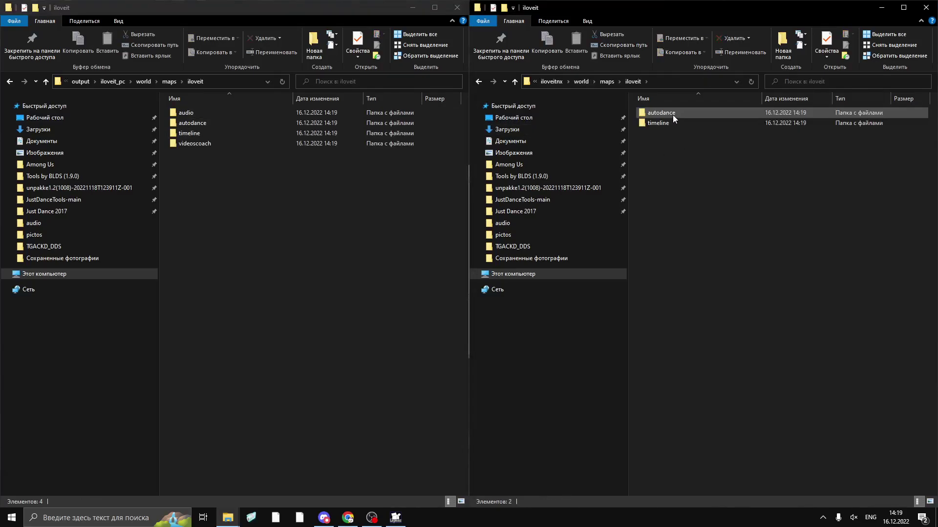
- Copy the autodance and timeline folders from the unpacked NX map into the iloveit_pc map's iloveit folder
{"action": "left_click_drag", "start_coordinate": [697, 160], "coordinate": [664, 113]}
{"action": "key", "text": "ctrl+c"}
{"action": "left_click", "coordinate": [230, 193]}
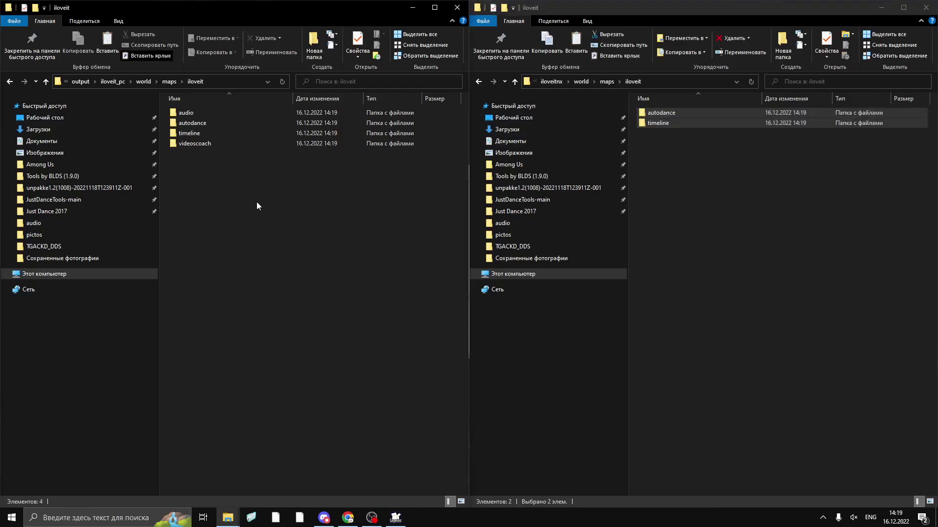
{"action": "key", "text": "ctrl+v"}
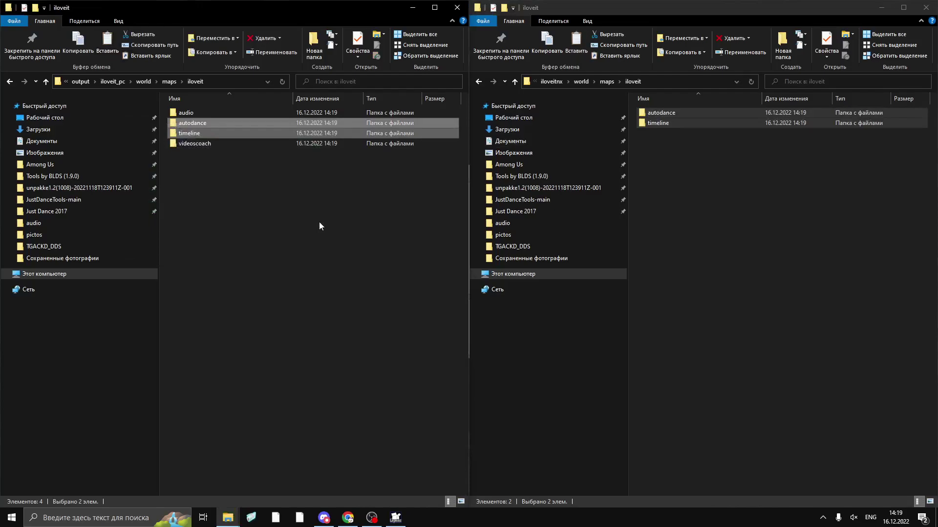
{"action": "left_click", "coordinate": [320, 226]}
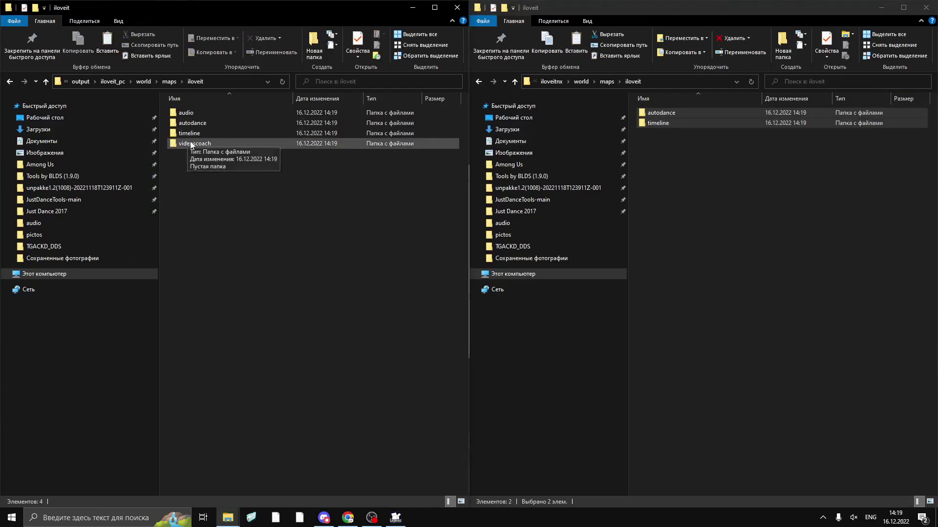
- Switch to Discord, open the Audio link from the bot's /nohud reply in the browser and start downloading the audio
{"action": "left_click", "coordinate": [195, 113]}
{"action": "key", "text": "alt+Tab"}
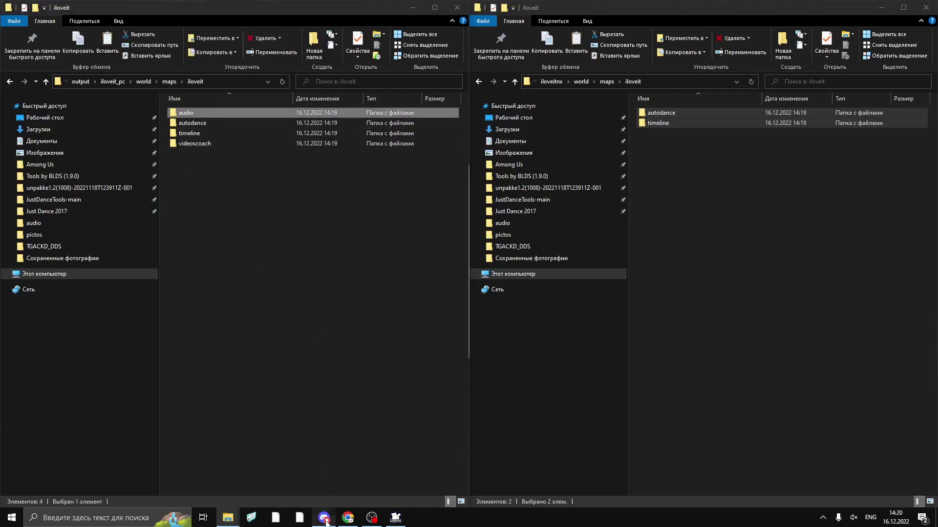
{"action": "left_click", "coordinate": [267, 425]}
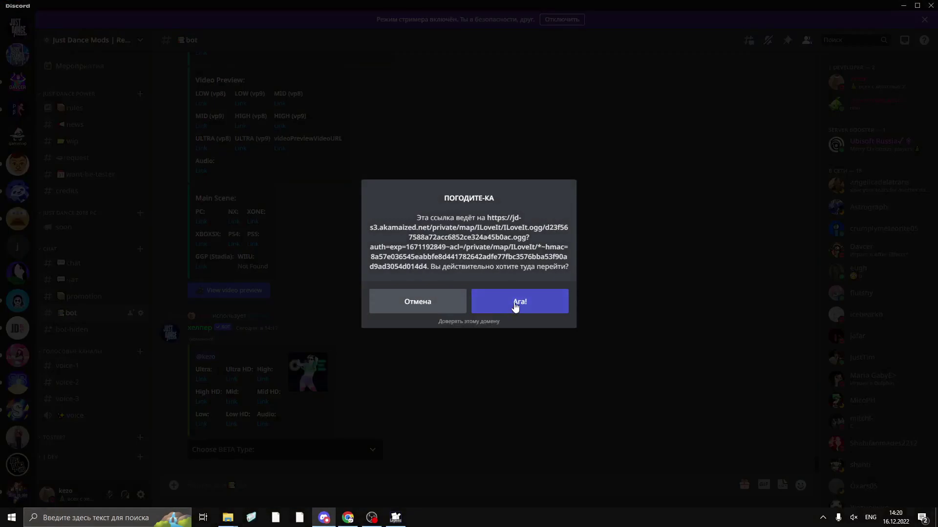
{"action": "left_click", "coordinate": [516, 302]}
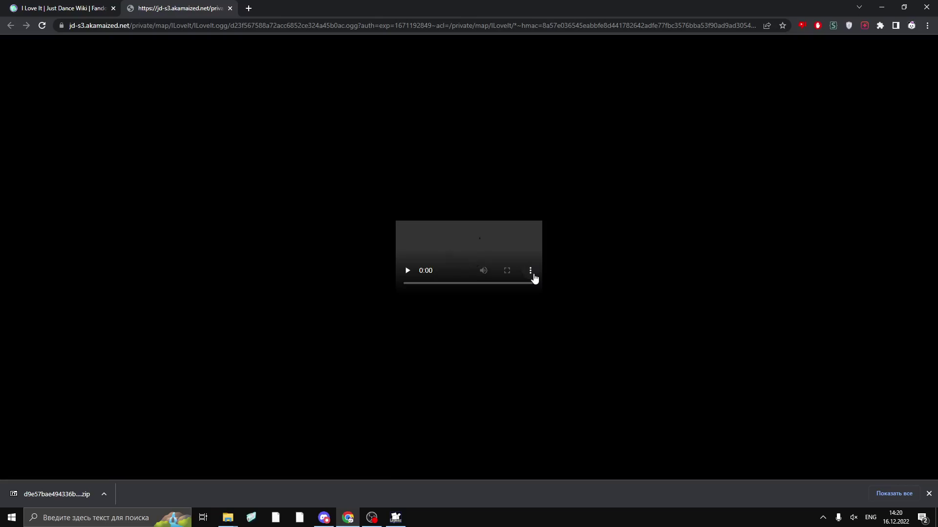
{"action": "left_click", "coordinate": [532, 280]}
{"action": "left_click", "coordinate": [490, 253]}
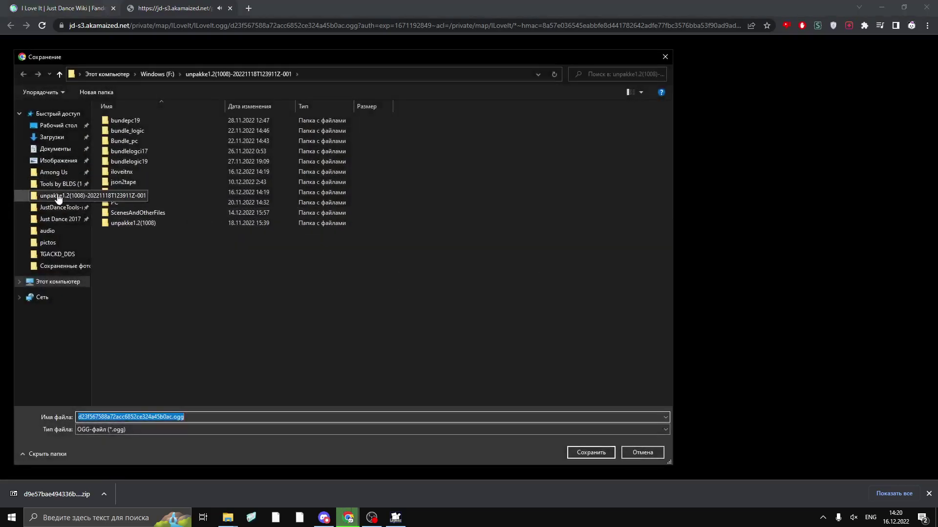
- Save the audio as iloveit in output\iloveit_pc\world\maps\iloveit\audio and close its browser tab
{"action": "left_click", "coordinate": [58, 196]}
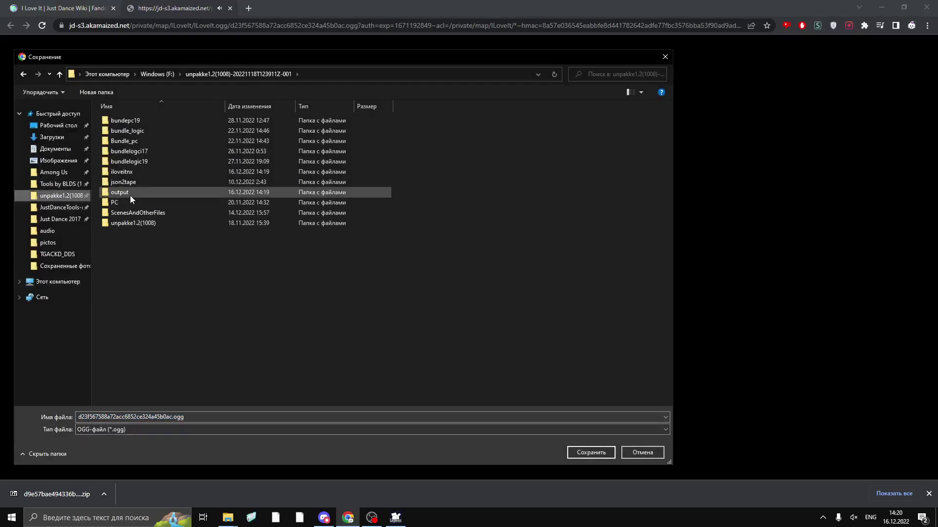
{"action": "double_click", "coordinate": [130, 195]}
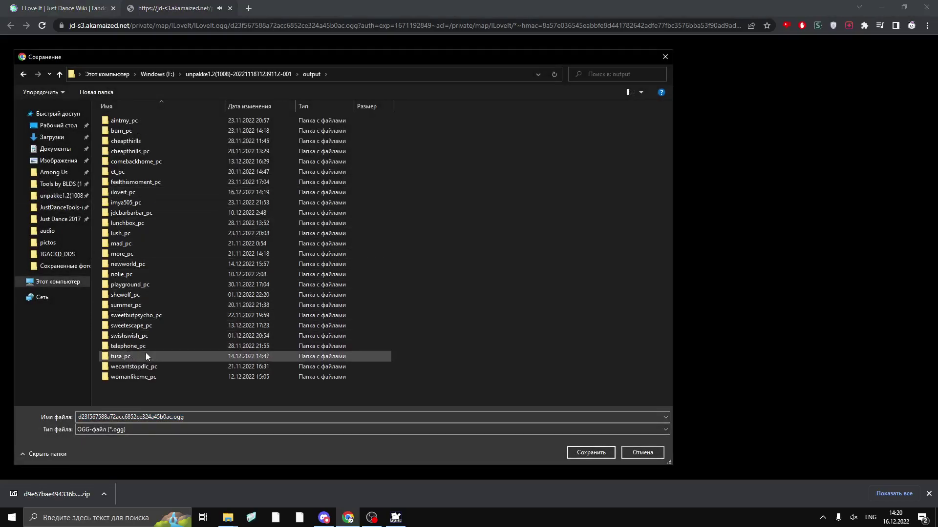
{"action": "double_click", "coordinate": [129, 193]}
{"action": "double_click", "coordinate": [127, 133]}
{"action": "double_click", "coordinate": [135, 122]}
{"action": "double_click", "coordinate": [136, 121]}
{"action": "double_click", "coordinate": [136, 121]}
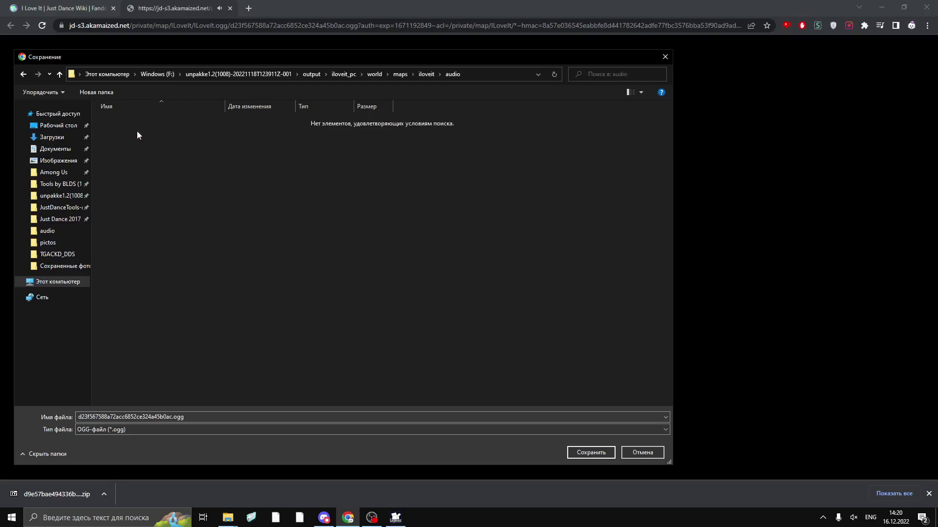
{"action": "double_click", "coordinate": [187, 416]}
{"action": "type", "text": "iloveit"}
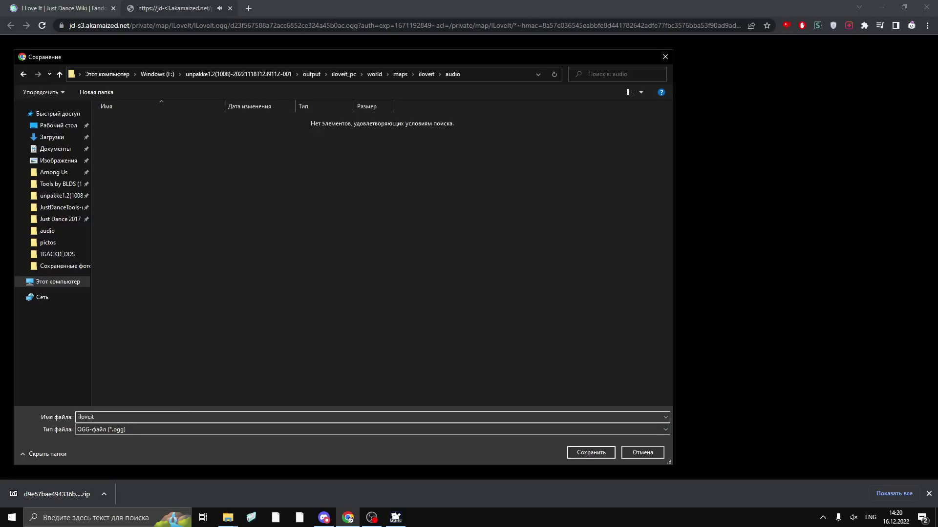
{"action": "key", "text": "Return"}
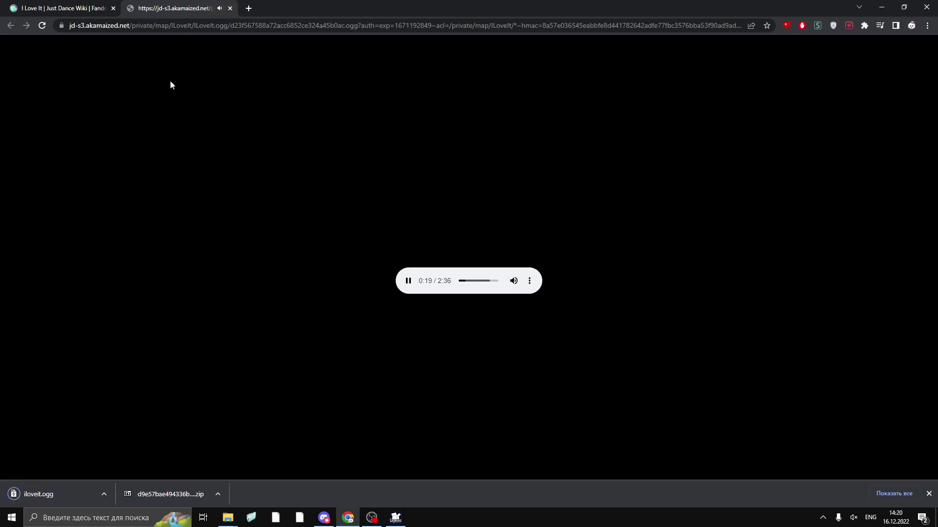
{"action": "left_click", "coordinate": [230, 9]}
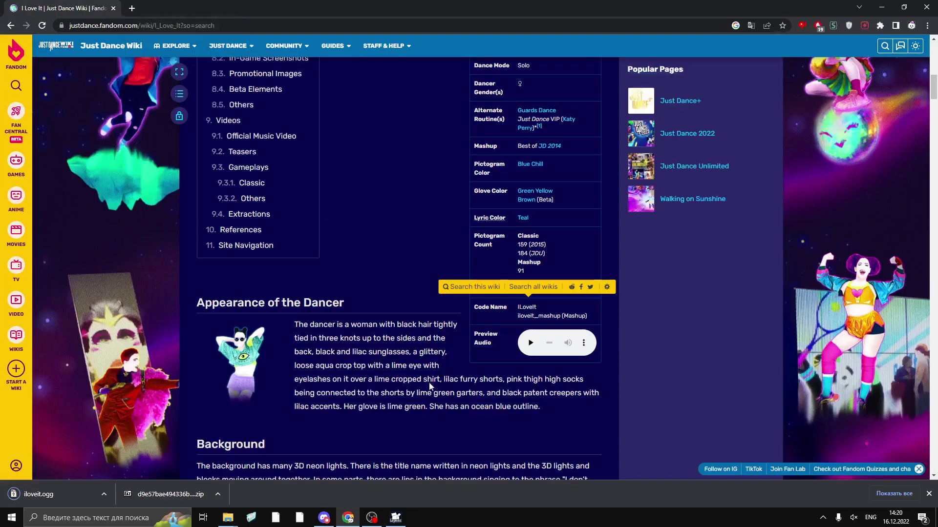
- Return to Discord, open the High video link from the /nohud reply in the browser and start downloading the video
{"action": "left_click", "coordinate": [324, 517]}
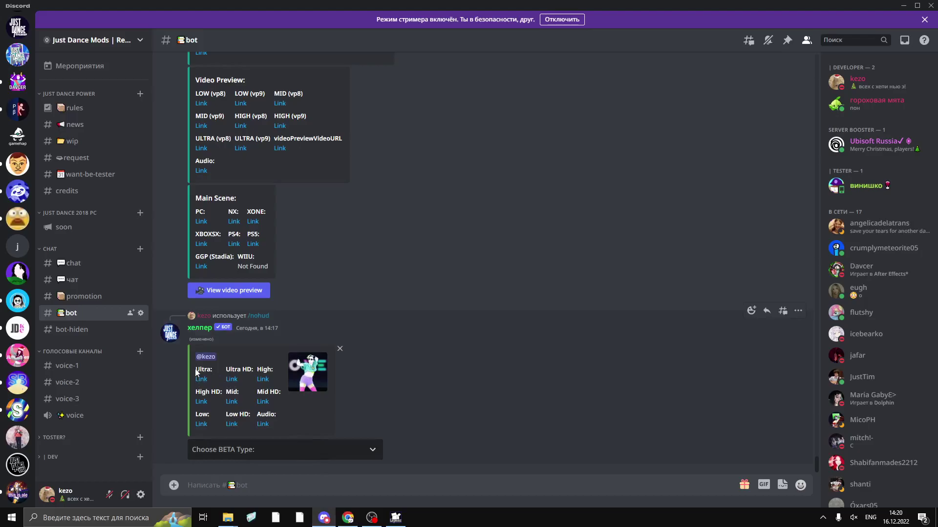
{"action": "left_click_drag", "start_coordinate": [196, 373], "coordinate": [207, 364]}
{"action": "left_click", "coordinate": [262, 366]}
{"action": "left_click", "coordinate": [263, 380]}
{"action": "left_click", "coordinate": [552, 301]}
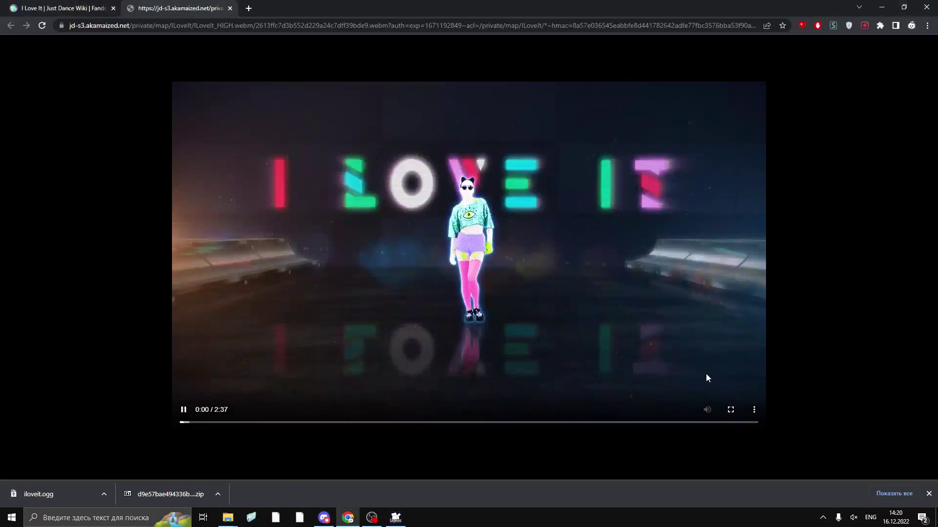
{"action": "left_click", "coordinate": [753, 410]}
{"action": "left_click", "coordinate": [702, 364]}
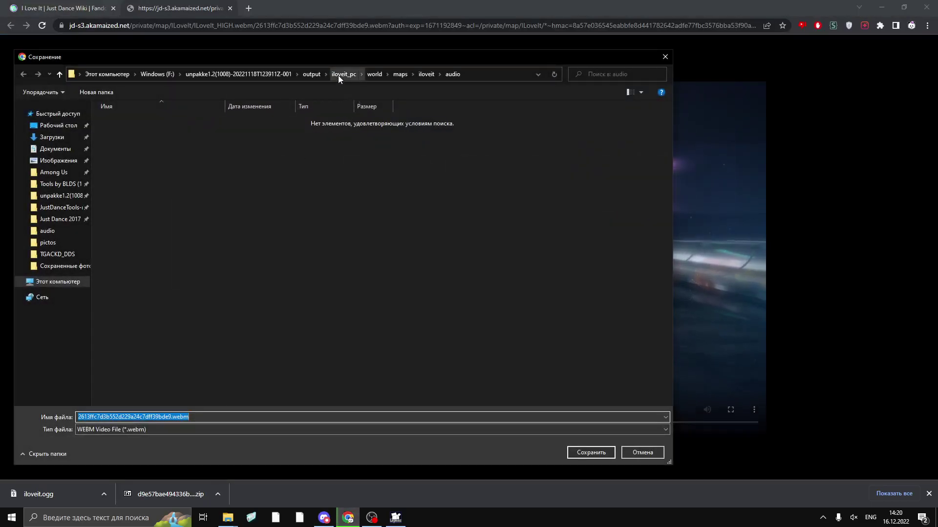
- Save the video as iloveit in output\iloveit_pc\world\maps\iloveit\videoscoach
{"action": "left_click", "coordinate": [338, 75]}
{"action": "left_click", "coordinate": [118, 130]}
{"action": "double_click", "coordinate": [117, 131]}
{"action": "double_click", "coordinate": [125, 124]}
{"action": "double_click", "coordinate": [125, 124]}
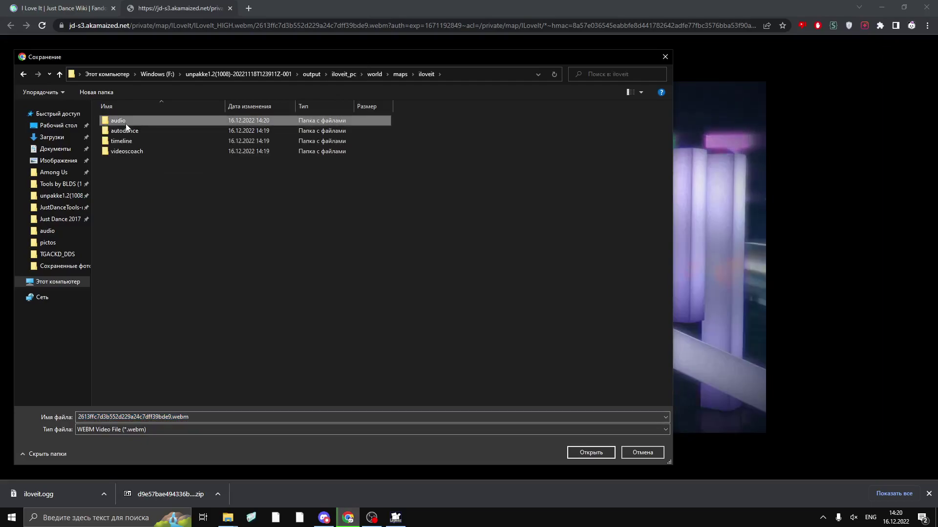
{"action": "double_click", "coordinate": [139, 150]}
{"action": "double_click", "coordinate": [220, 414]}
{"action": "key", "text": "BackSpace"}
{"action": "type", "text": "iloveit"}
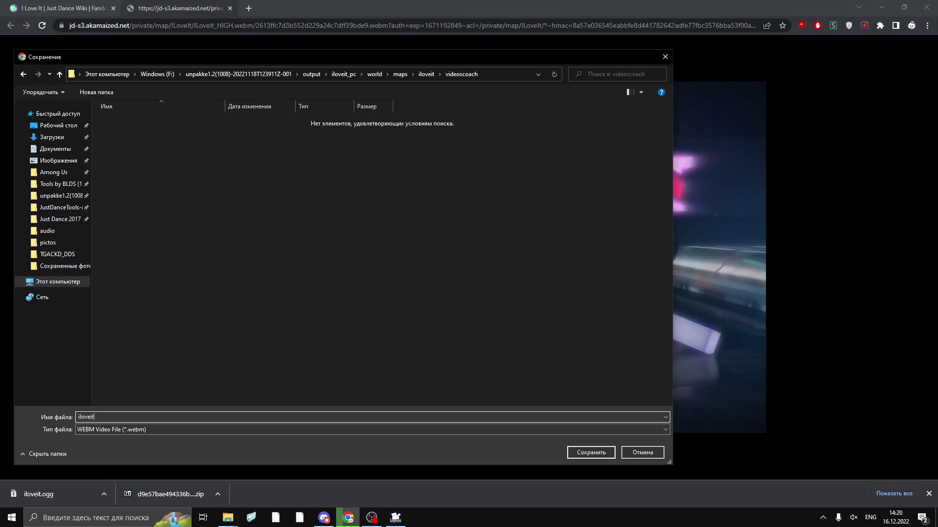
{"action": "key", "text": "Return"}
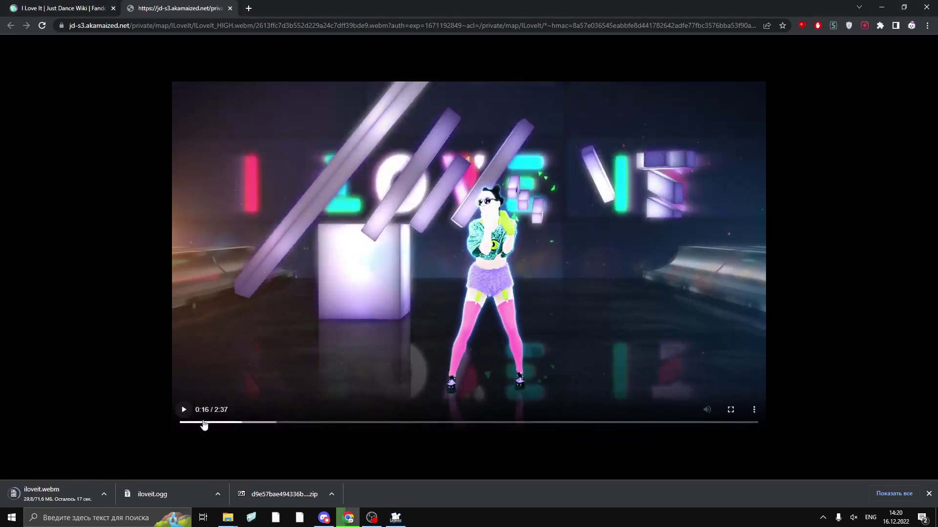
- Return to File Explorer and create a folder named menuart in the iloveit_pc map's iloveit folder
{"action": "left_click", "coordinate": [324, 517]}
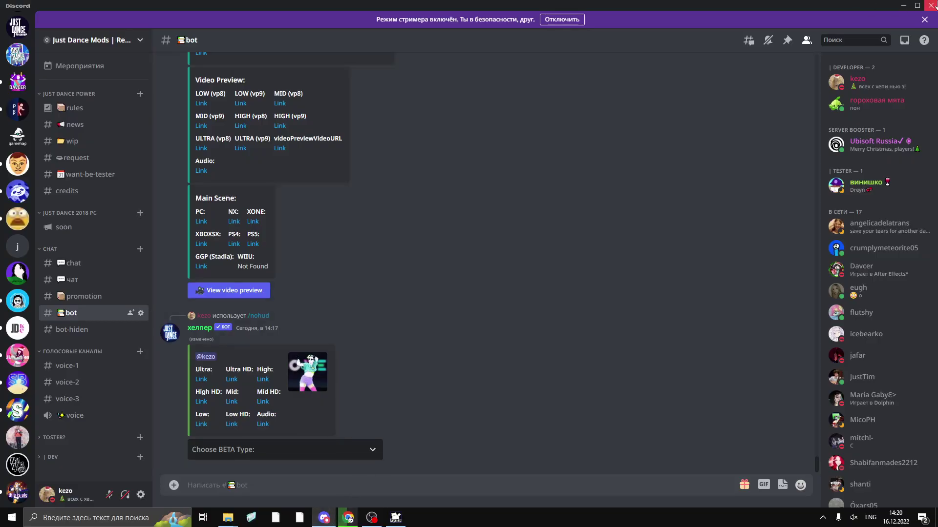
{"action": "left_click", "coordinate": [902, 6]}
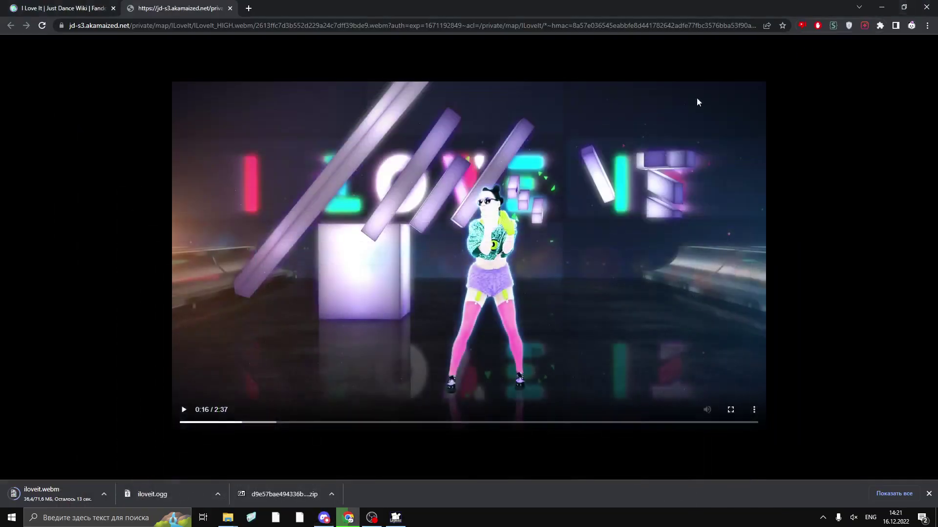
{"action": "left_click", "coordinate": [882, 7]}
{"action": "left_click", "coordinate": [731, 187]}
{"action": "left_click", "coordinate": [189, 195]}
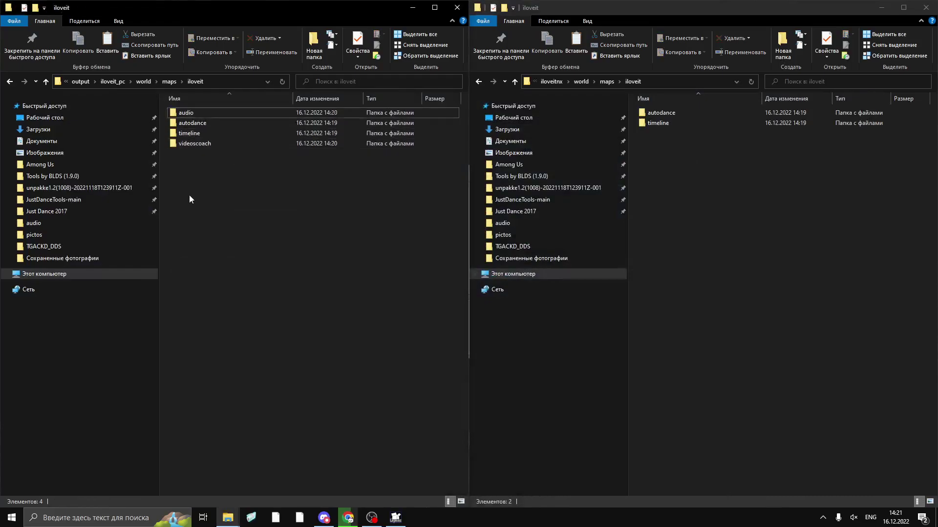
{"action": "right_click", "coordinate": [190, 196]}
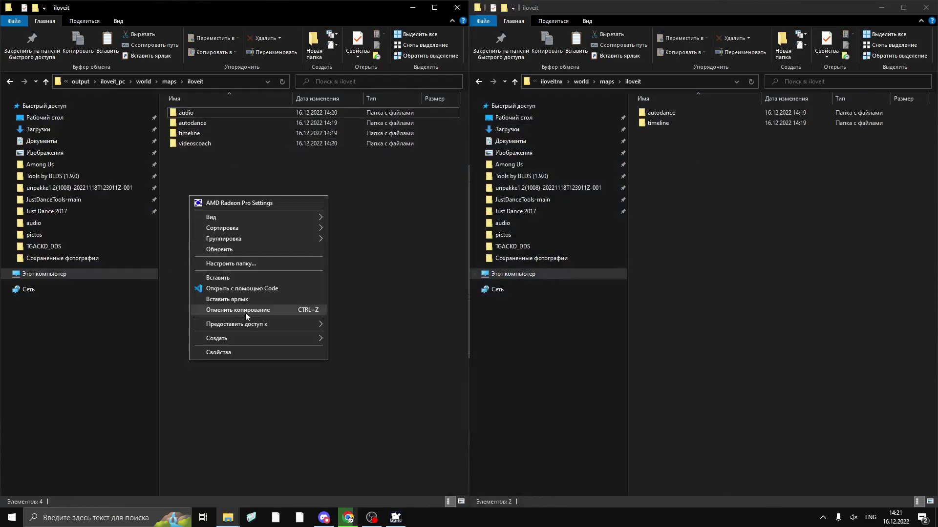
{"action": "mouse_move", "coordinate": [235, 336]}
{"action": "left_click", "coordinate": [351, 339]}
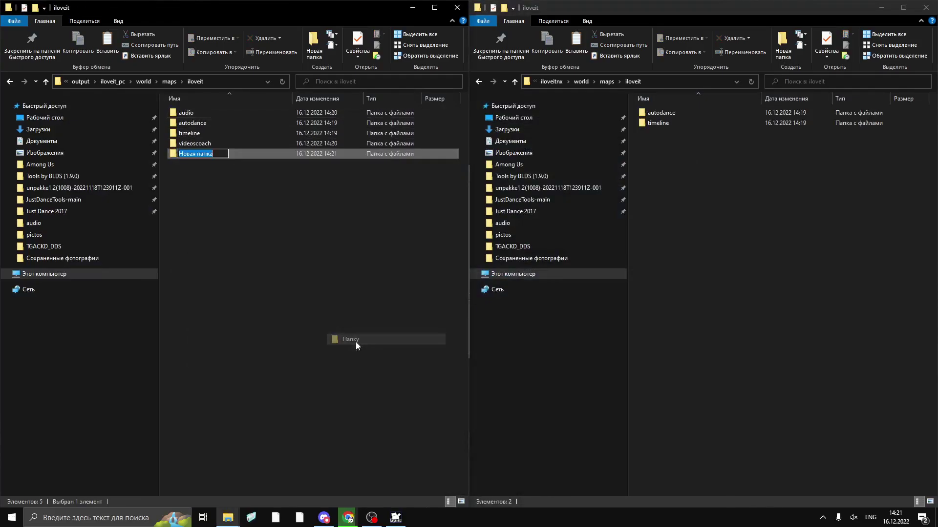
{"action": "type", "text": "tex"}
{"action": "key", "text": "BackSpace"}
{"action": "key", "text": "BackSpace"}
{"action": "key", "text": "BackSpace"}
{"action": "type", "text": "menuart"}
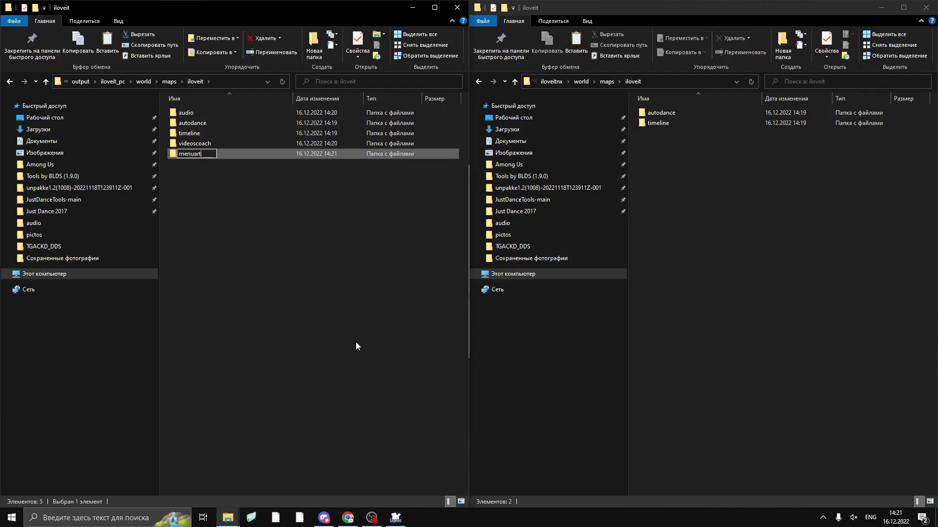
{"action": "key", "text": "Return"}
- Create a folder named textures inside the menuart folder and open it
{"action": "double_click", "coordinate": [191, 135]}
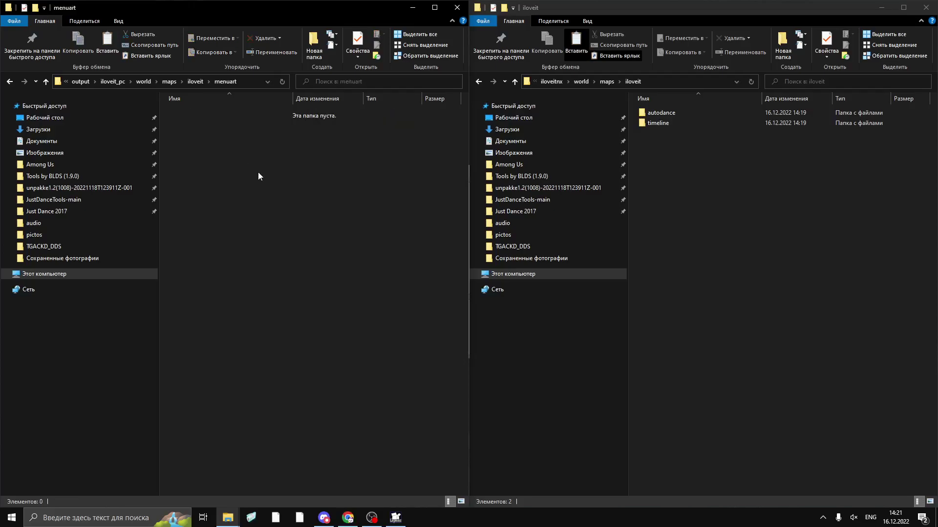
{"action": "right_click", "coordinate": [258, 172]}
{"action": "mouse_move", "coordinate": [400, 315]}
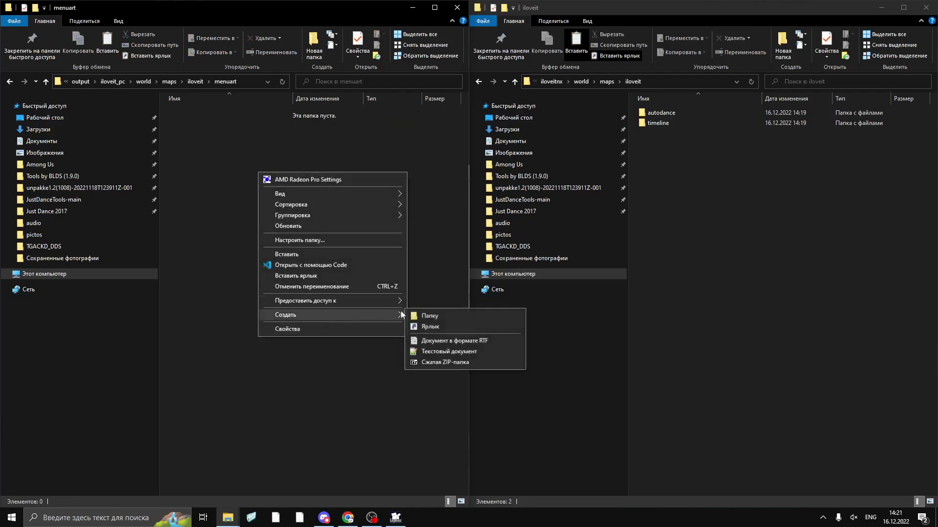
{"action": "left_click", "coordinate": [449, 316]}
{"action": "type", "text": "textures"}
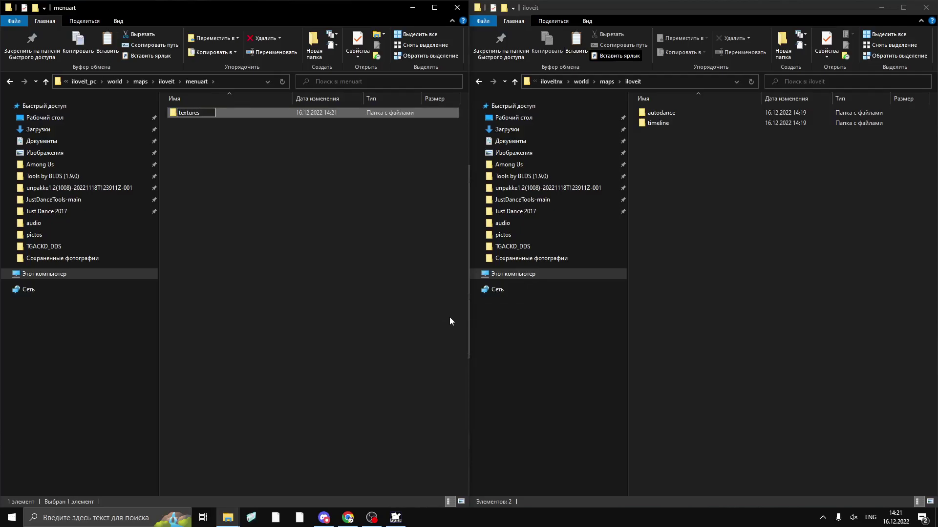
{"action": "key", "text": "Return"}
{"action": "double_click", "coordinate": [203, 111]}
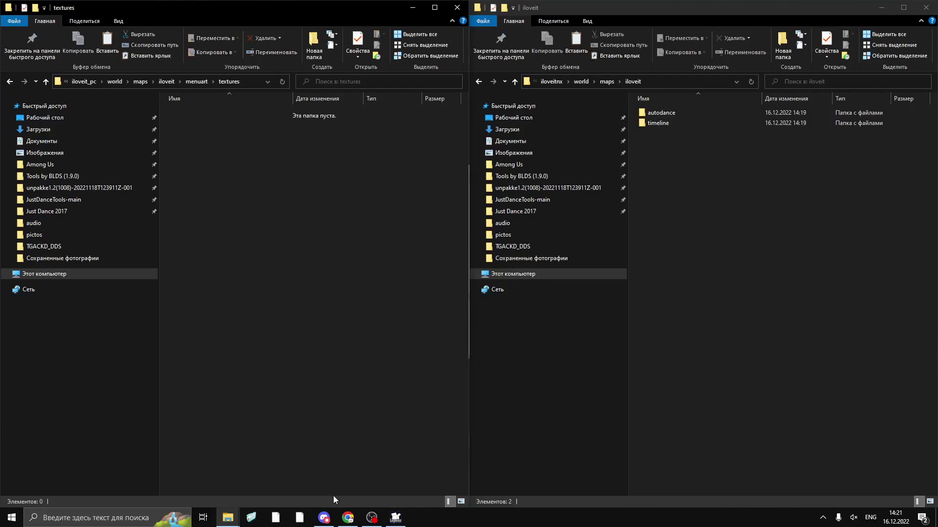
- Switch to Discord, open the Phone Coach 1 link from the bot's /assets reply in the browser and start saving the image
{"action": "left_click", "coordinate": [324, 517]}
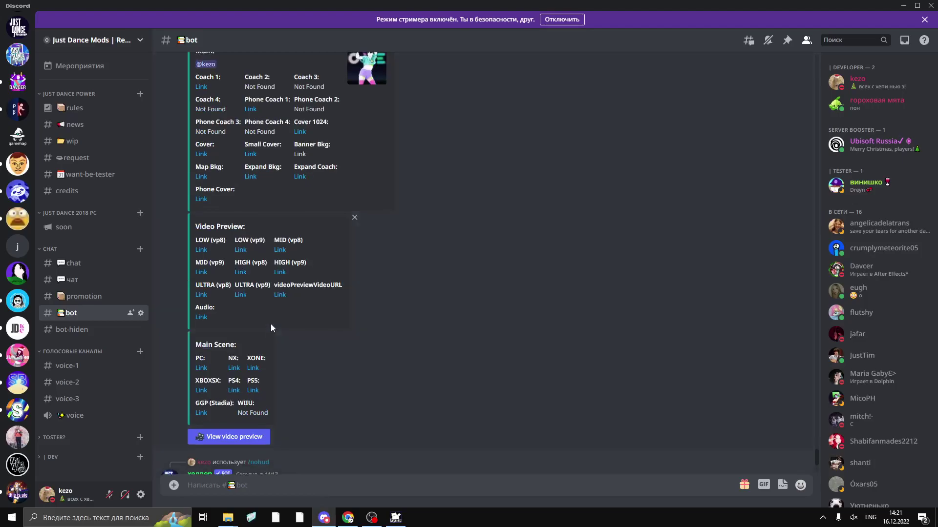
{"action": "scroll", "coordinate": [271, 326], "scroll_direction": "up", "scroll_amount": 3}
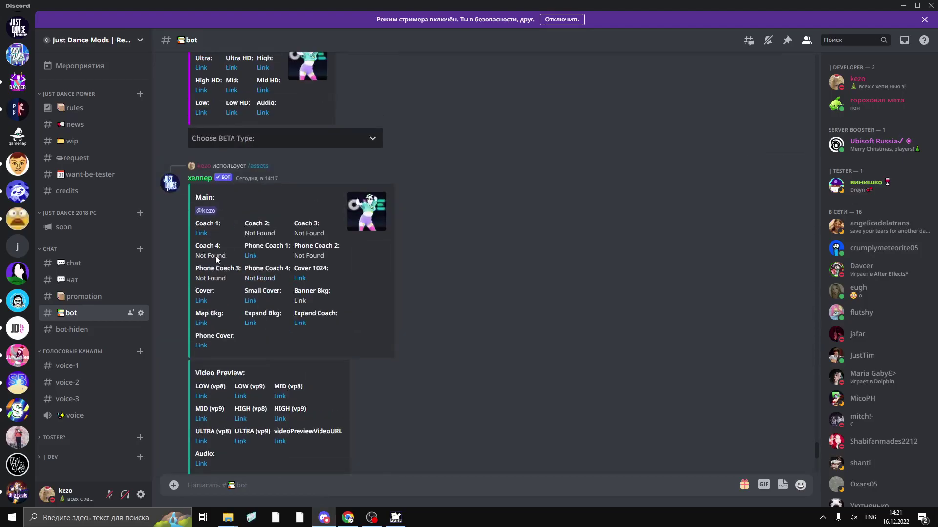
{"action": "left_click", "coordinate": [247, 256]}
{"action": "left_click", "coordinate": [518, 291]}
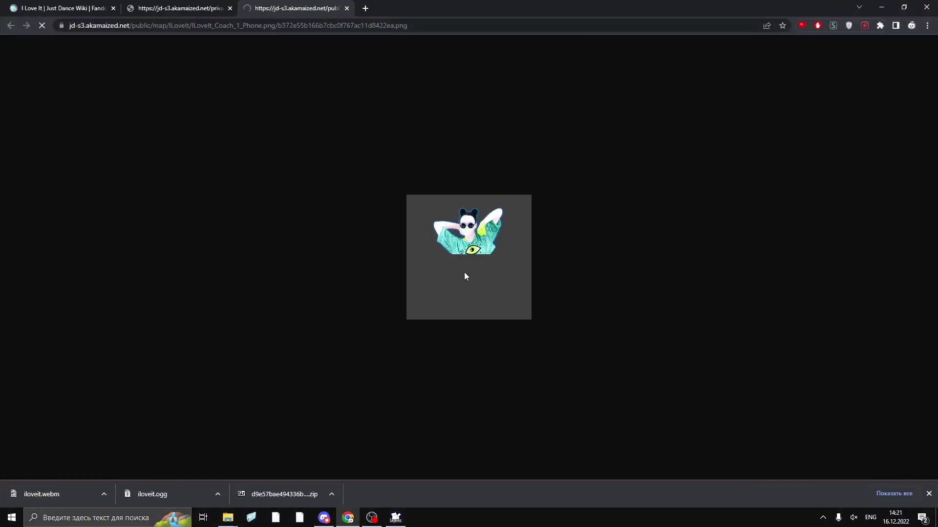
{"action": "right_click", "coordinate": [487, 247]}
{"action": "left_click", "coordinate": [508, 264]}
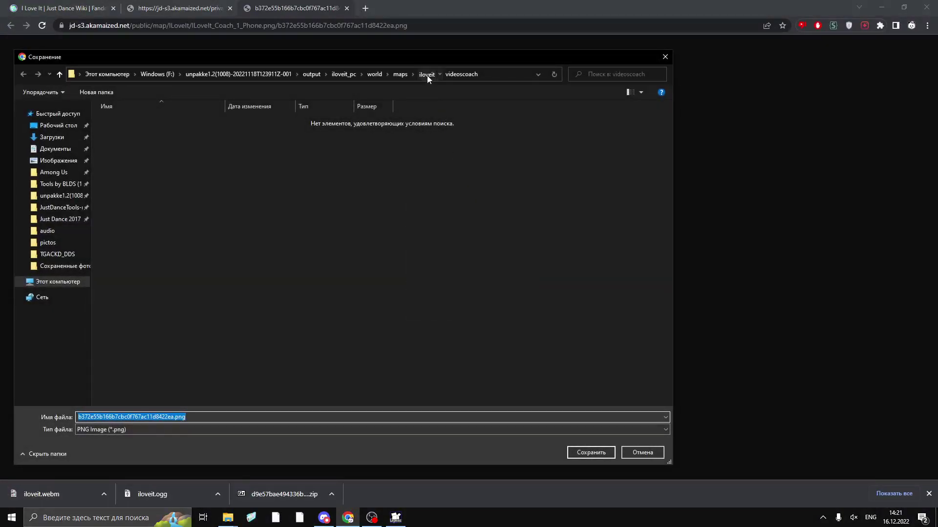
- Save the phone coach image as iloveIt_coach_1_phone.png in the iloveit map's menuart\textures folder
{"action": "left_click", "coordinate": [427, 75]}
{"action": "left_click", "coordinate": [134, 142]}
{"action": "double_click", "coordinate": [134, 142]}
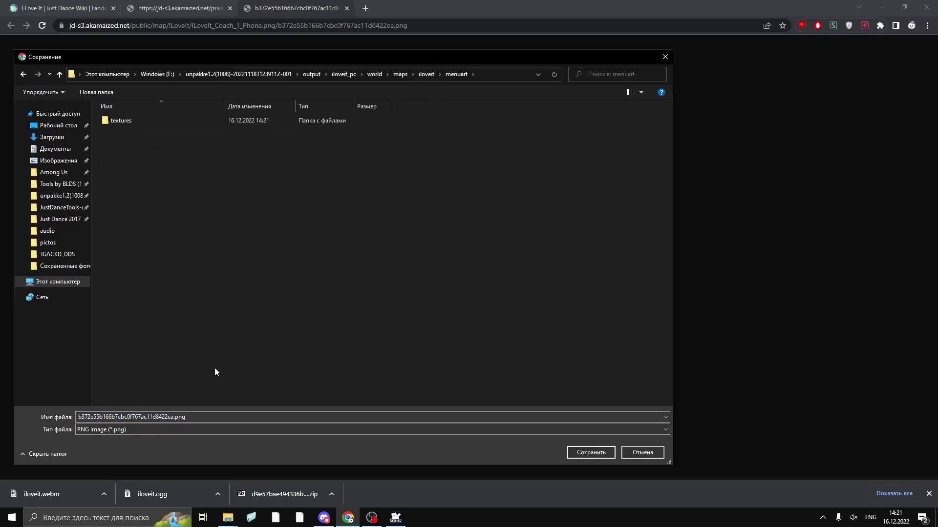
{"action": "double_click", "coordinate": [142, 122]}
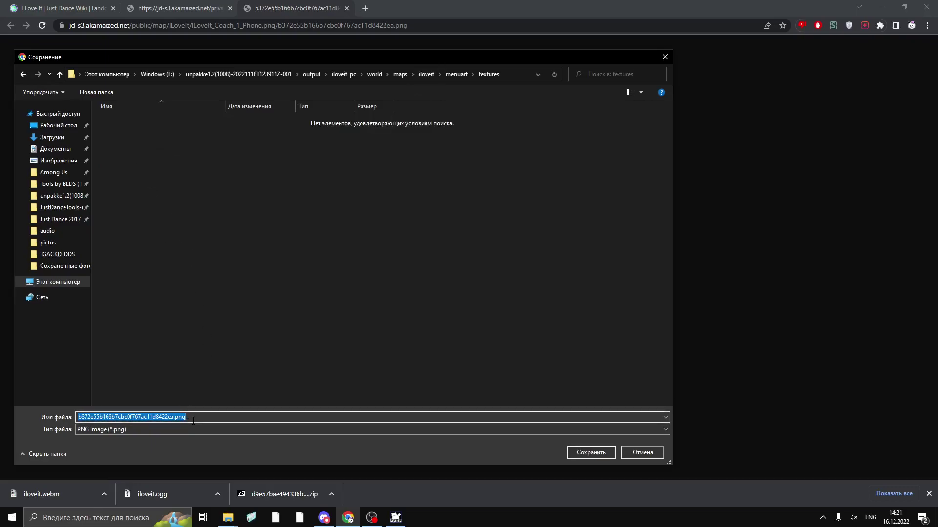
{"action": "key", "text": "BackSpace"}
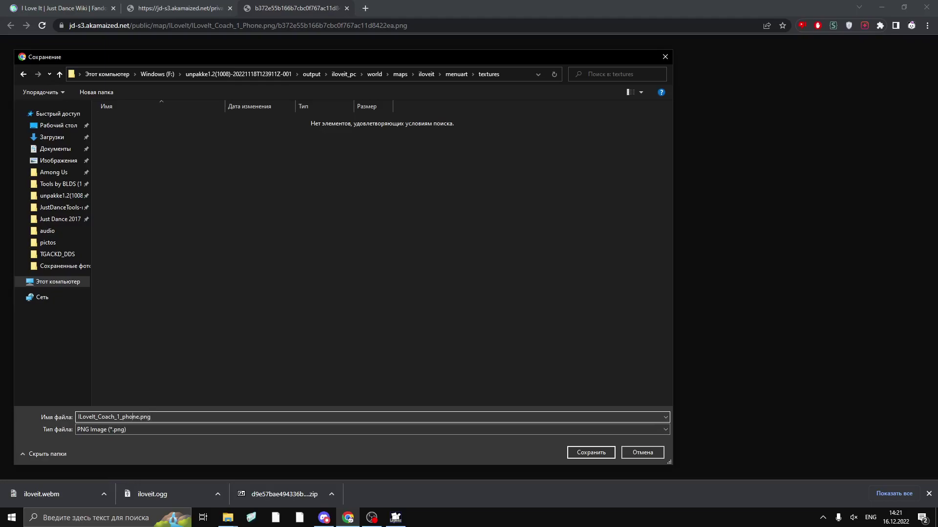
{"action": "key", "text": "BackSpace"}
{"action": "type", "text": "c"}
{"action": "key", "text": "BackSpace"}
{"action": "key", "text": "BackSpace"}
{"action": "type", "text": "il"}
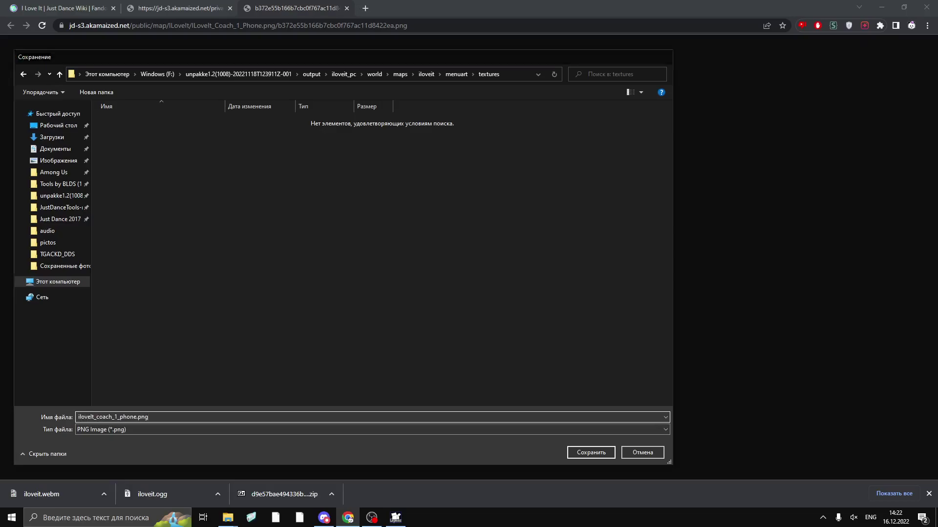
{"action": "key", "text": "Return"}
- Return to Discord, open the Phone Cover link from the /assets reply and save the image as iloveit_cover_phone.jpg in menuart\textures
{"action": "left_click", "coordinate": [324, 518]}
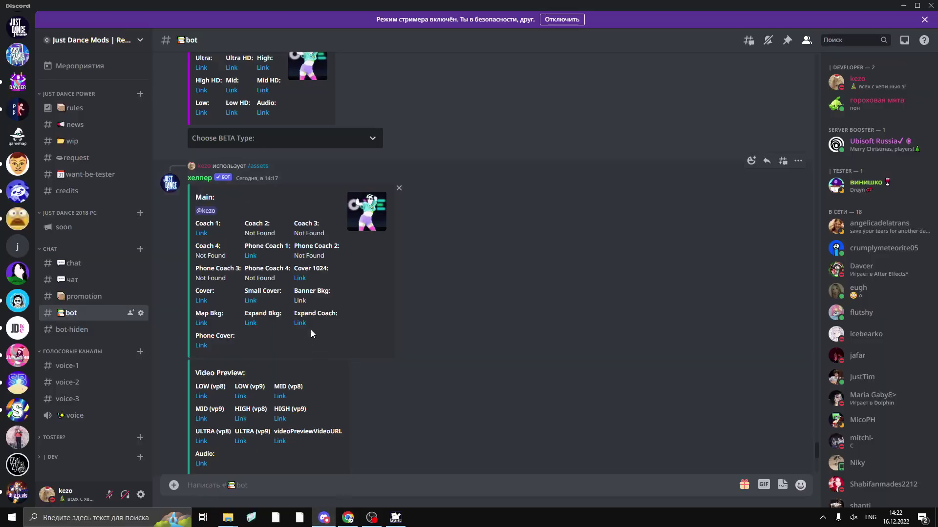
{"action": "left_click", "coordinate": [200, 345]}
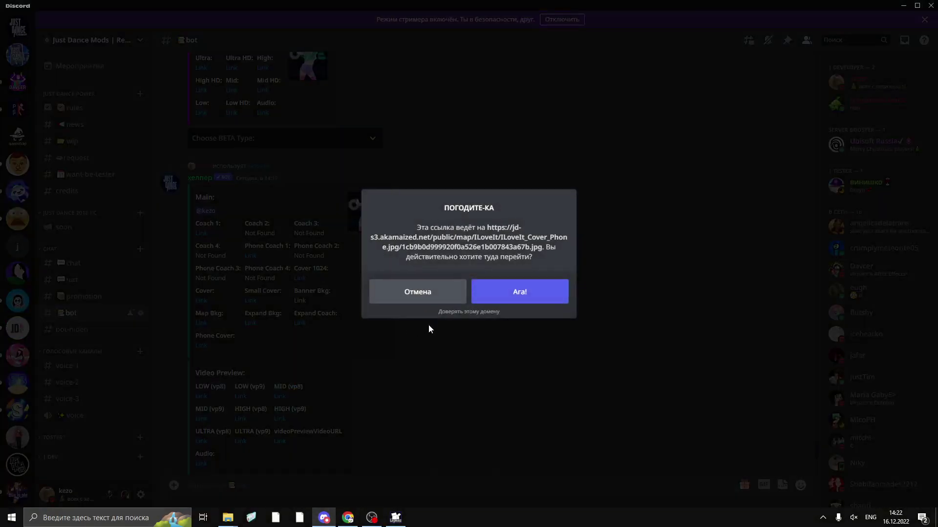
{"action": "left_click", "coordinate": [489, 291]}
{"action": "right_click", "coordinate": [471, 224]}
{"action": "left_click", "coordinate": [501, 245]}
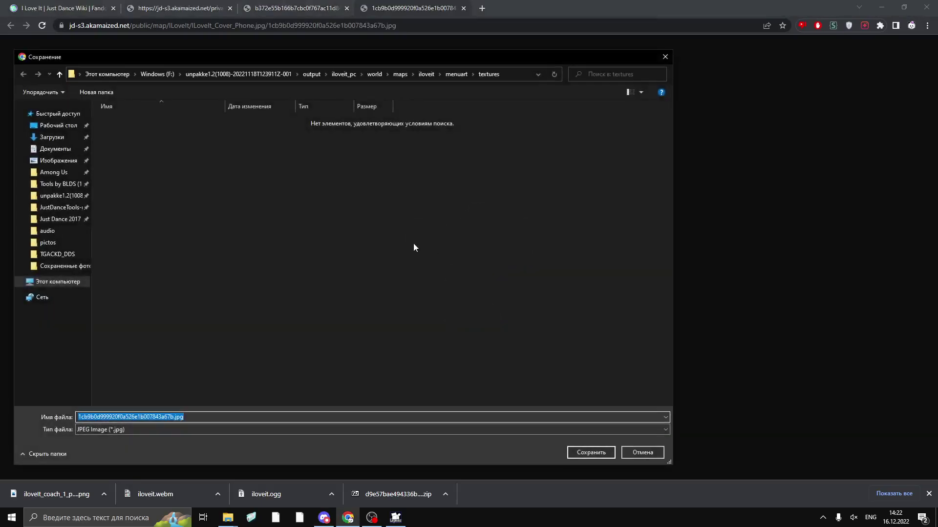
{"action": "type", "text": "ilov"}
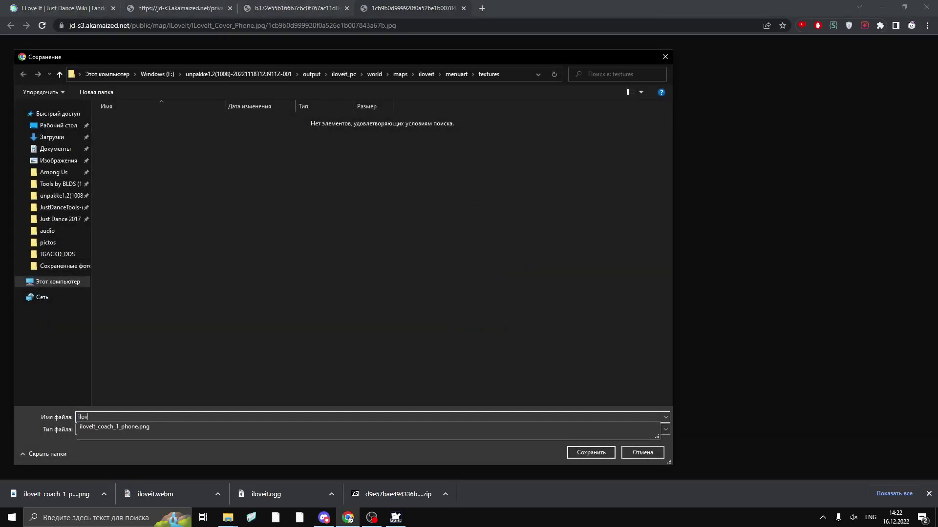
{"action": "type", "text": "eit_cover_phone.jpg"}
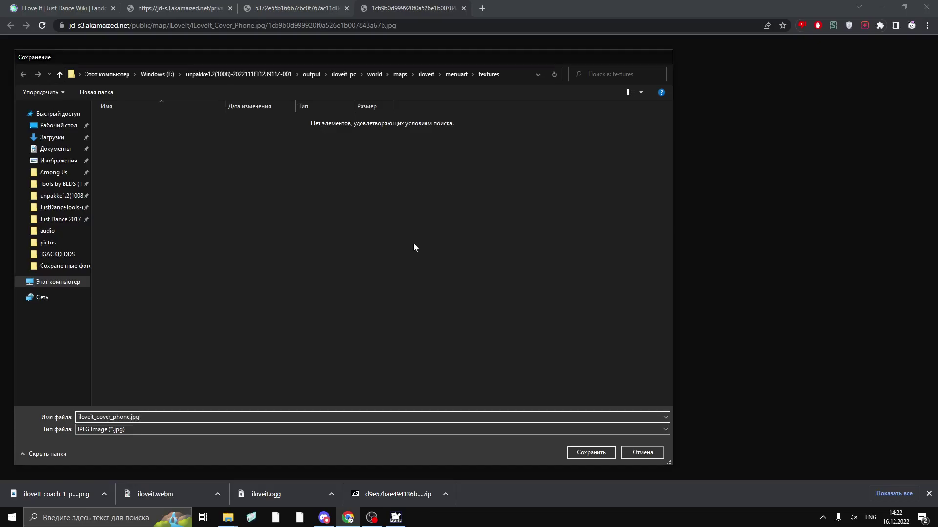
{"action": "key", "text": "Return"}
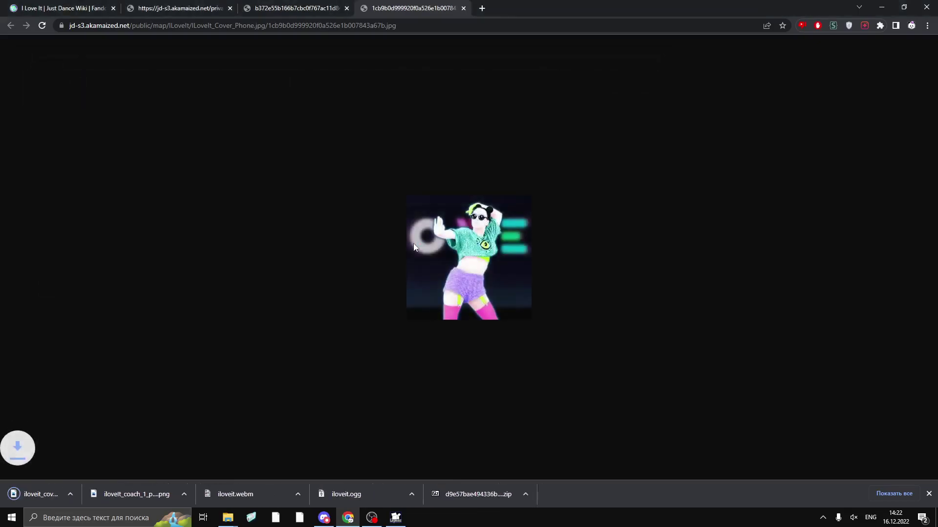
- Close the browser tabs of the downloaded images and video, then return to File Explorer and display the textures folder as thumbnails
{"action": "left_click", "coordinate": [348, 9]}
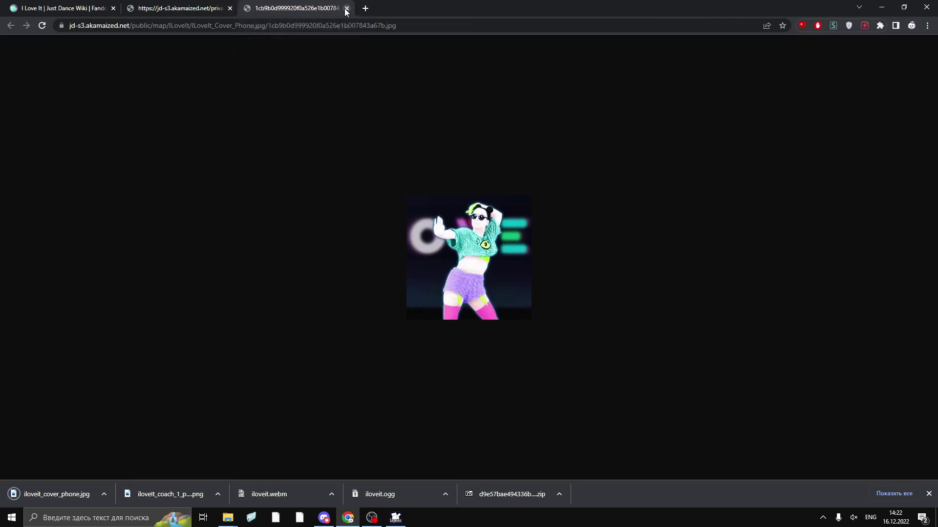
{"action": "left_click", "coordinate": [348, 10]}
{"action": "left_click", "coordinate": [227, 11]}
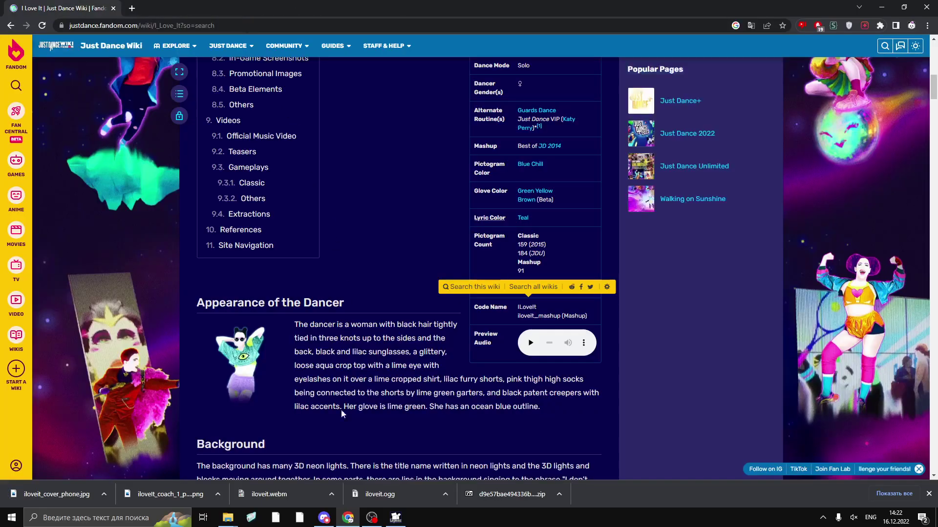
{"action": "left_click", "coordinate": [327, 520]}
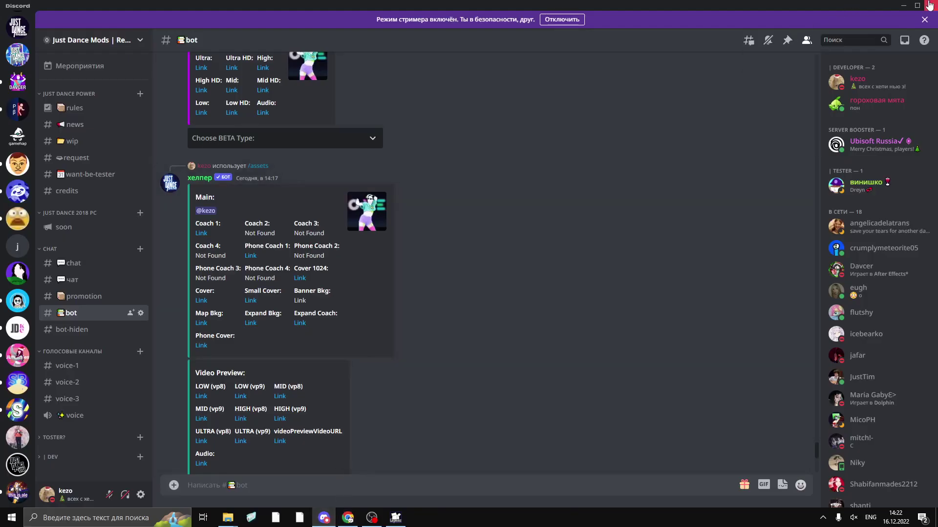
{"action": "left_click", "coordinate": [902, 6]}
{"action": "left_click", "coordinate": [882, 7]}
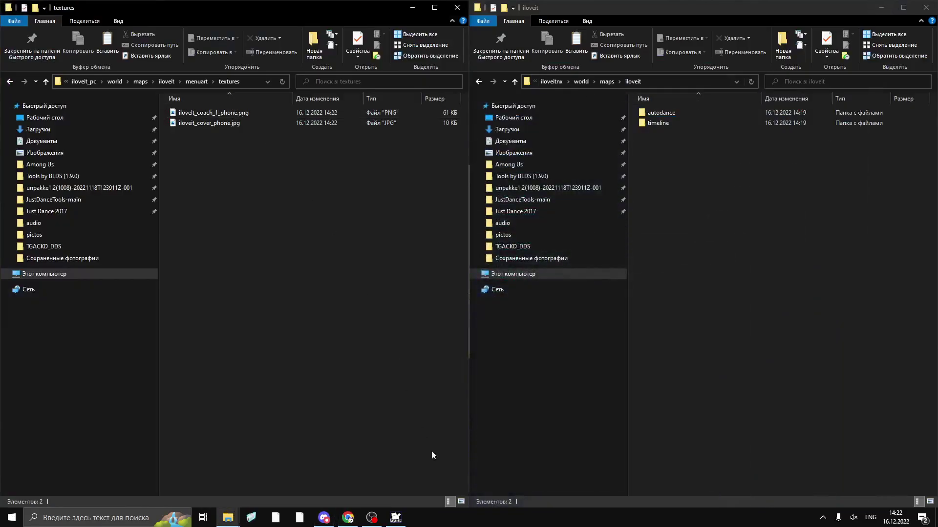
{"action": "left_click", "coordinate": [461, 503]}
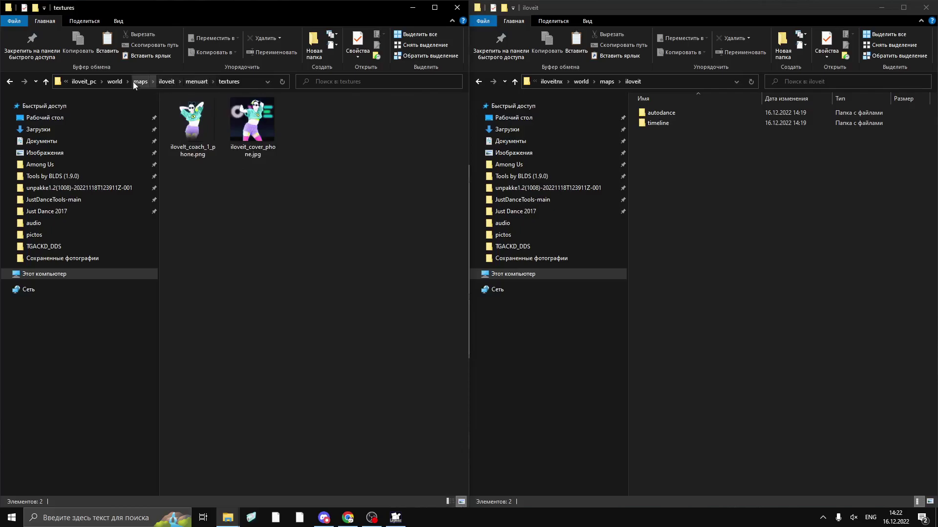
- In the first File Explorer window, open the PC map's cooked folder iloveit_pc\cache\itf_cooked\pc\world\maps\iloveit
{"action": "left_click", "coordinate": [86, 80]}
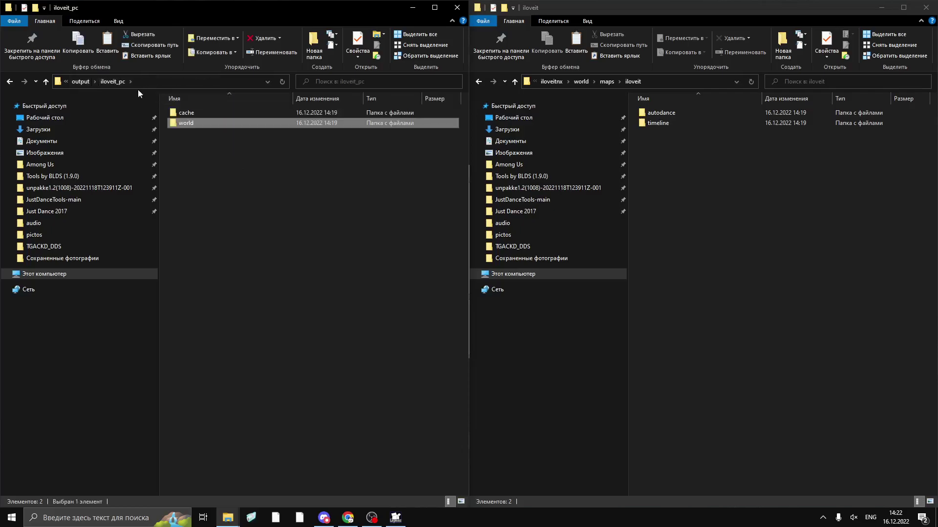
{"action": "left_click", "coordinate": [81, 81]}
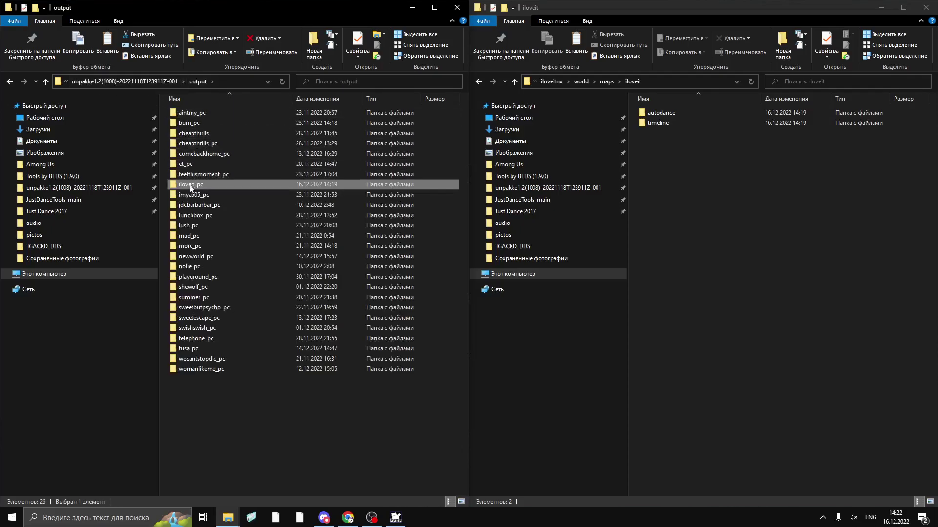
{"action": "double_click", "coordinate": [191, 185]}
{"action": "double_click", "coordinate": [209, 113]}
{"action": "double_click", "coordinate": [209, 113]}
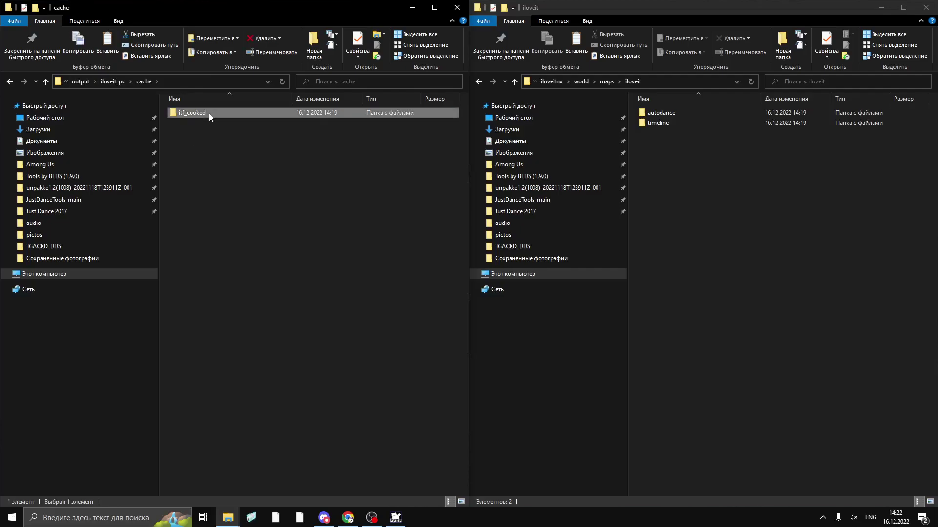
{"action": "left_click", "coordinate": [209, 114]}
{"action": "double_click", "coordinate": [202, 116]}
{"action": "double_click", "coordinate": [201, 116]}
{"action": "double_click", "coordinate": [201, 115]}
{"action": "double_click", "coordinate": [201, 115]}
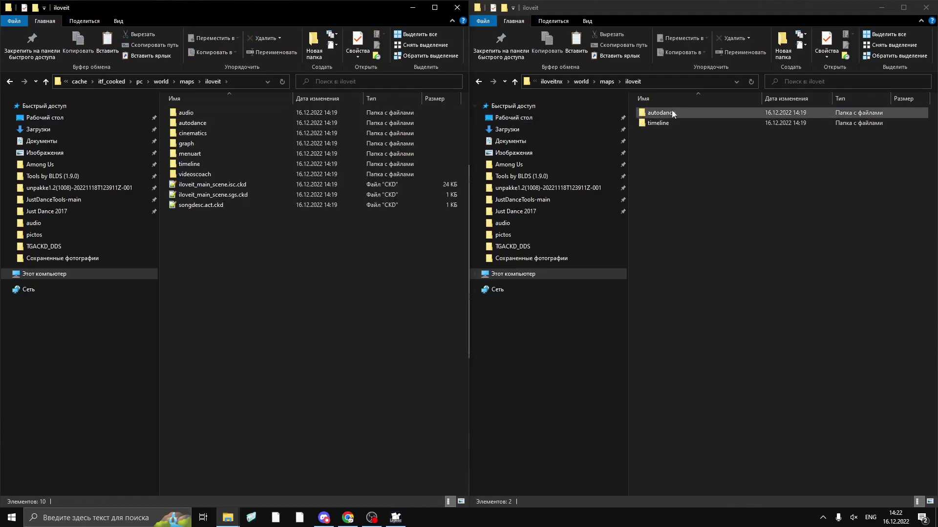
- In the second File Explorer window, open the NX map's cooked folder iloveitnx\cache\itf_cooked\nx\world\maps\iloveit
{"action": "left_click", "coordinate": [551, 81]}
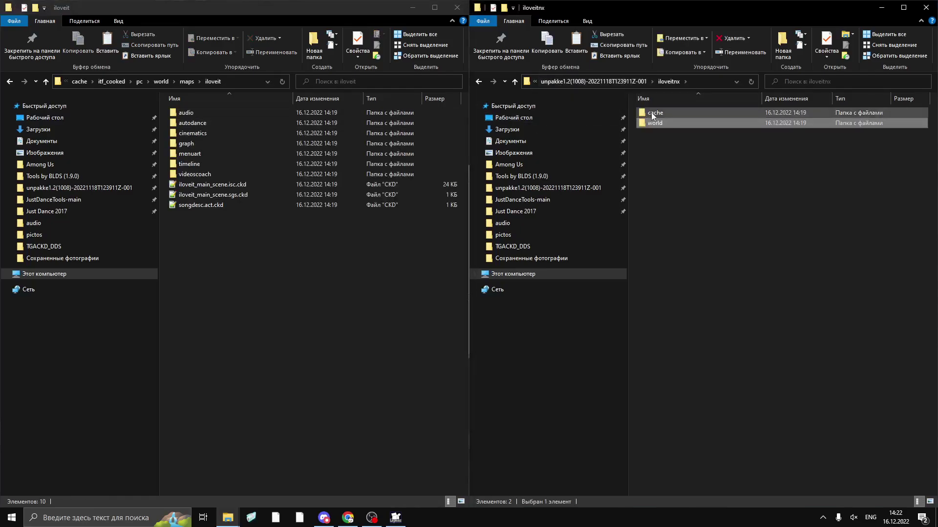
{"action": "double_click", "coordinate": [651, 112]}
{"action": "double_click", "coordinate": [651, 112]}
{"action": "double_click", "coordinate": [651, 112]}
{"action": "double_click", "coordinate": [651, 112]}
{"action": "double_click", "coordinate": [651, 113]}
{"action": "double_click", "coordinate": [651, 112]}
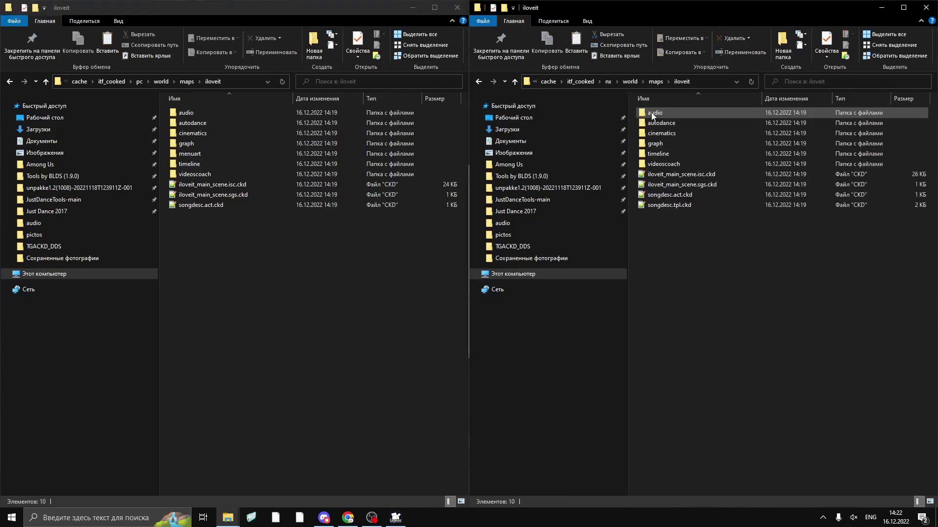
- Copy songdesc.tpl.ckd from the NX iloveit folder into the PC iloveit folder
{"action": "left_click", "coordinate": [675, 207]}
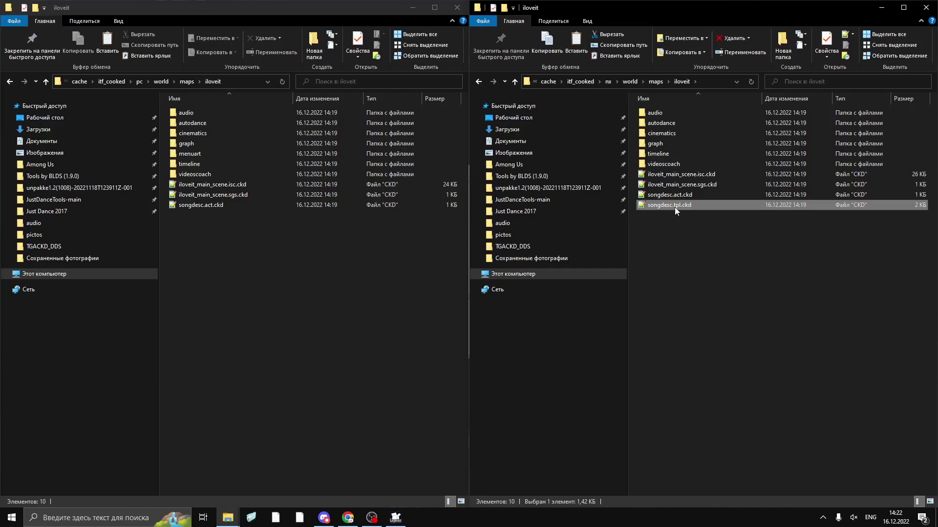
{"action": "left_click", "coordinate": [254, 235]}
{"action": "key", "text": "ctrl+v"}
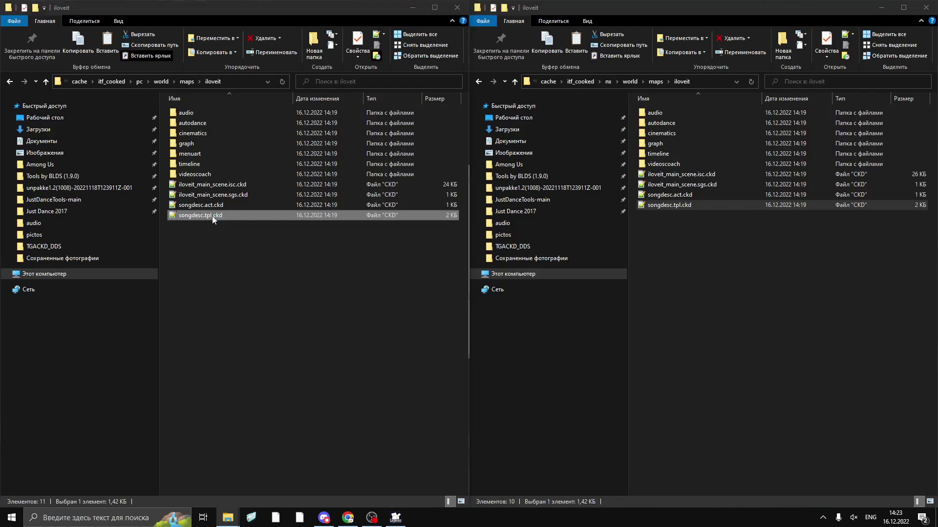
- Open the PC copy of songdesc.tpl.ckd in Notepad++ and format its content with JSON Viewer
{"action": "key", "text": "Return"}
{"action": "key", "text": "Return"}
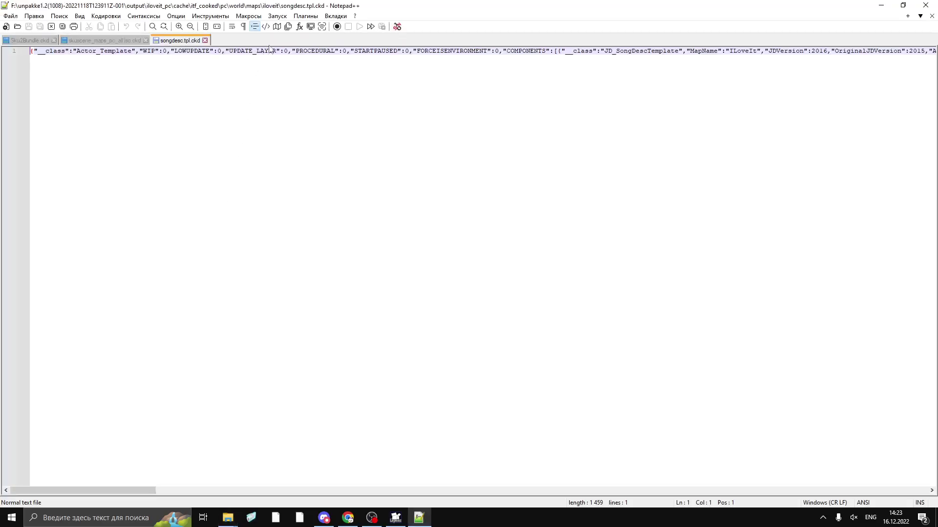
{"action": "left_click", "coordinate": [303, 16]}
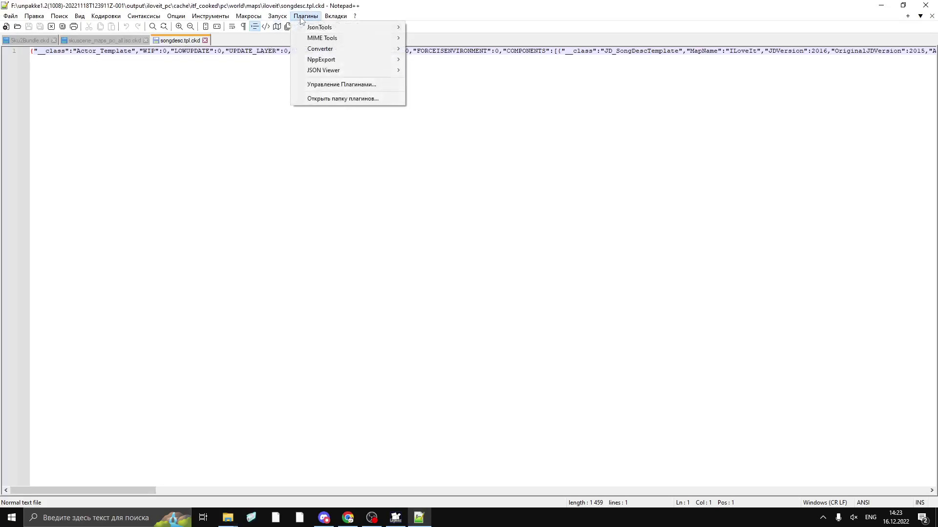
{"action": "mouse_move", "coordinate": [323, 71]}
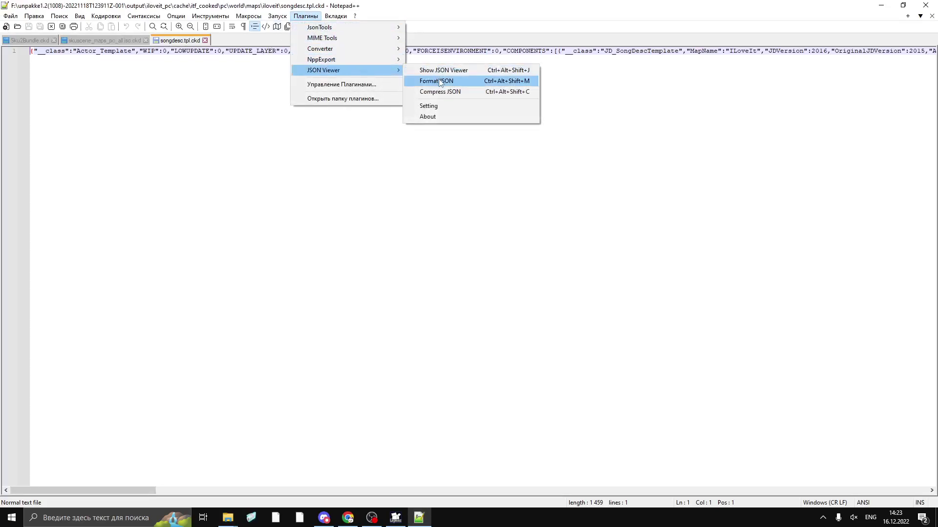
{"action": "left_click", "coordinate": [440, 82]}
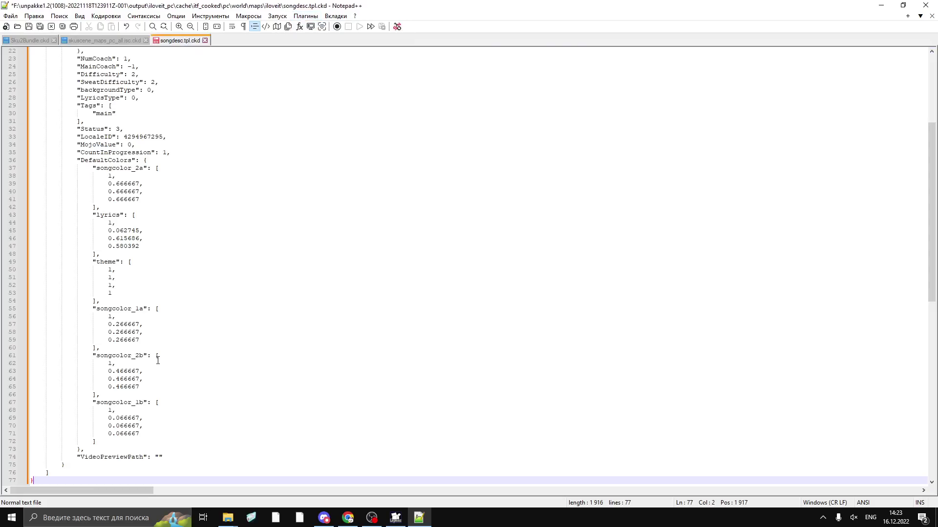
- Set JDVersion to 2017 in songdesc.tpl.ckd
{"action": "scroll", "coordinate": [157, 360], "scroll_direction": "up", "scroll_amount": 7}
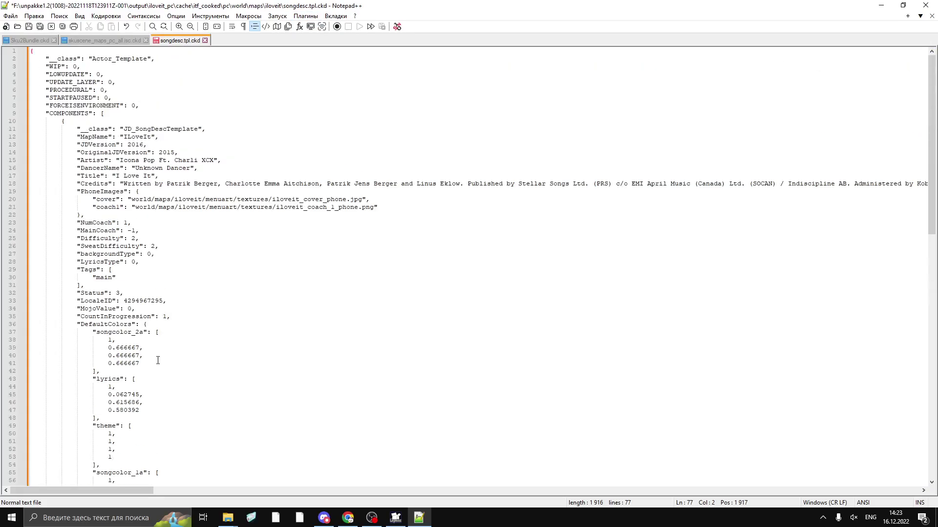
{"action": "left_click", "coordinate": [143, 145]}
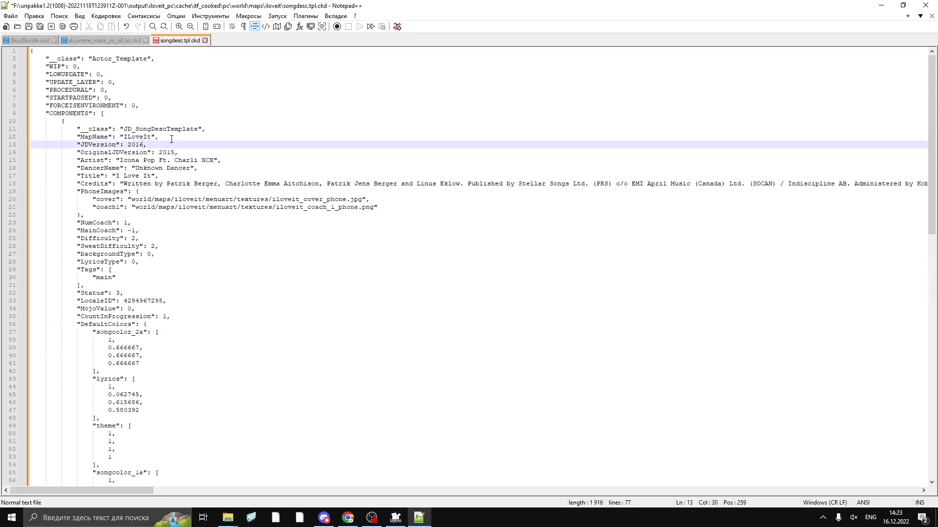
{"action": "type", "text": "7"}
{"action": "type", "text": " (set"}
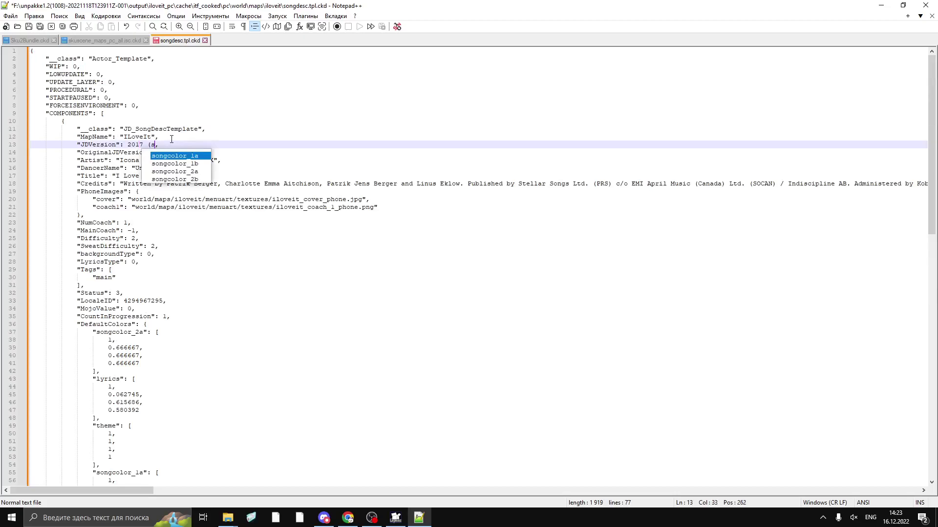
{"action": "type", "text": " 2017)"}
{"action": "key", "text": "BackSpace"}
{"action": "key", "text": "BackSpace"}
{"action": "key", "text": "BackSpace"}
{"action": "key", "text": "BackSpace"}
{"action": "key", "text": "BackSpace"}
{"action": "key", "text": "BackSpace"}
{"action": "key", "text": "BackSpace"}
{"action": "key", "text": "BackSpace"}
{"action": "key", "text": "BackSpace"}
{"action": "key", "text": "BackSpace"}
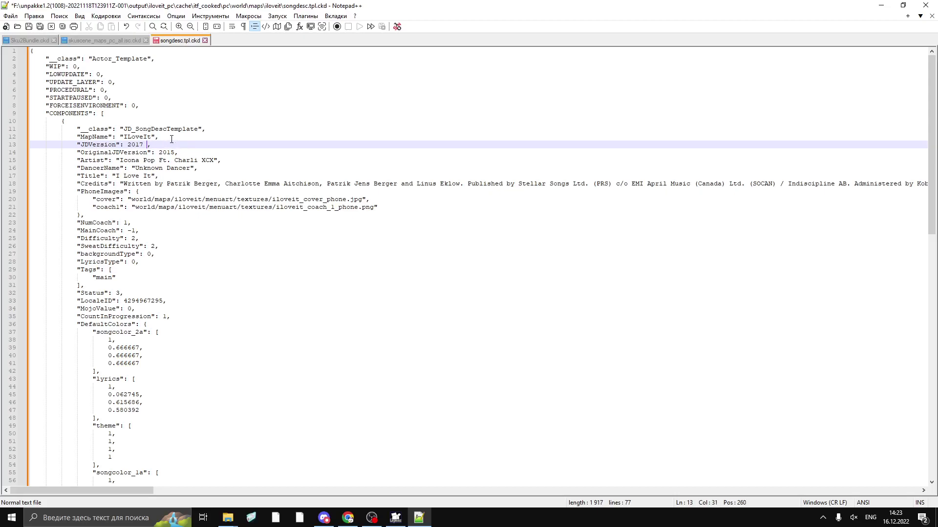
{"action": "left_click", "coordinate": [174, 152]}
{"action": "type", "text": "(here any jd ve"}
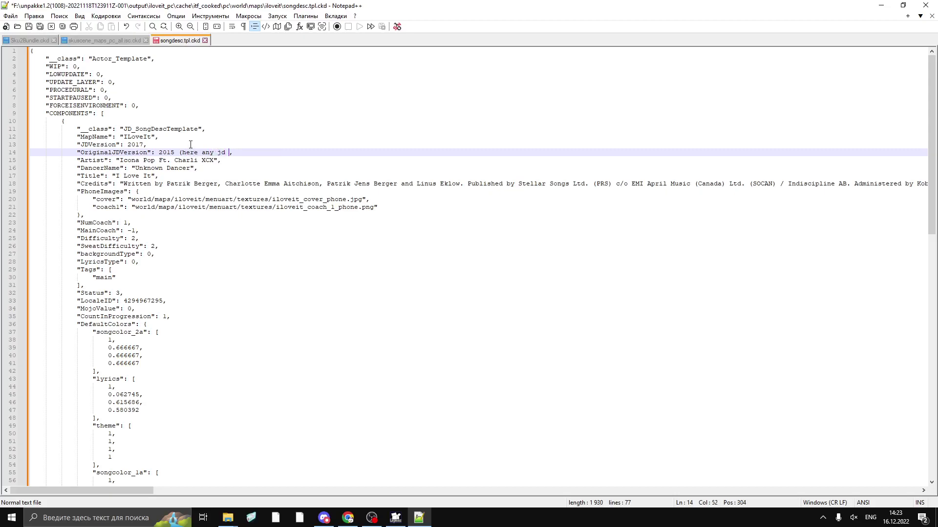
{"action": "type", "text": "r)"}
{"action": "key", "text": "BackSpace"}
{"action": "key", "text": "BackSpace"}
{"action": "key", "text": "BackSpace"}
{"action": "key", "text": "BackSpace"}
{"action": "key", "text": "BackSpace"}
{"action": "key", "text": "BackSpace"}
{"action": "key", "text": "BackSpace"}
{"action": "key", "text": "BackSpace"}
{"action": "key", "text": "BackSpace"}
{"action": "key", "text": "BackSpace"}
{"action": "key", "text": "BackSpace"}
{"action": "key", "text": "BackSpace"}
{"action": "key", "text": "BackSpace"}
{"action": "key", "text": "BackSpace"}
{"action": "key", "text": "BackSpace"}
- Look through the rest of songdesc.tpl.ckd, save it and return to File Explorer
{"action": "scroll", "coordinate": [168, 201], "scroll_direction": "down", "scroll_amount": 4}
{"action": "scroll", "coordinate": [171, 204], "scroll_direction": "down", "scroll_amount": 4}
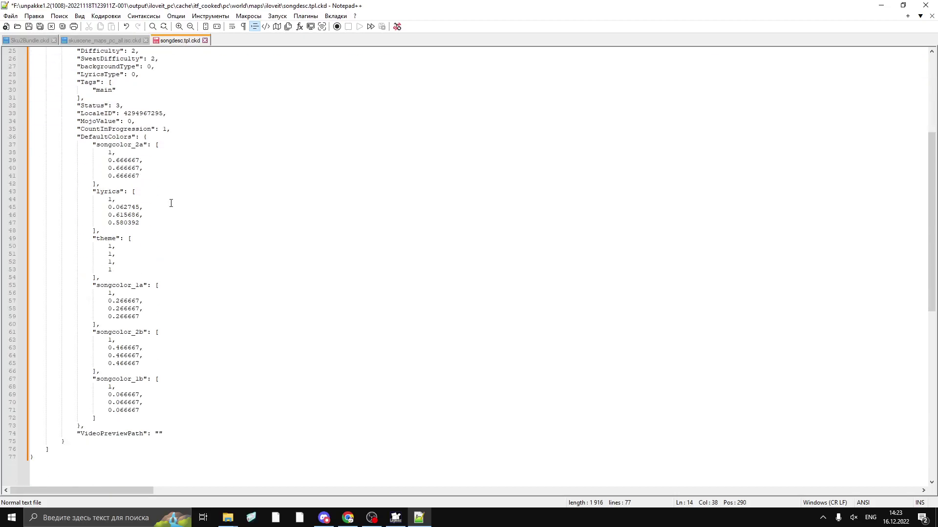
{"action": "scroll", "coordinate": [171, 203], "scroll_direction": "up", "scroll_amount": 8}
{"action": "left_click", "coordinate": [10, 15]}
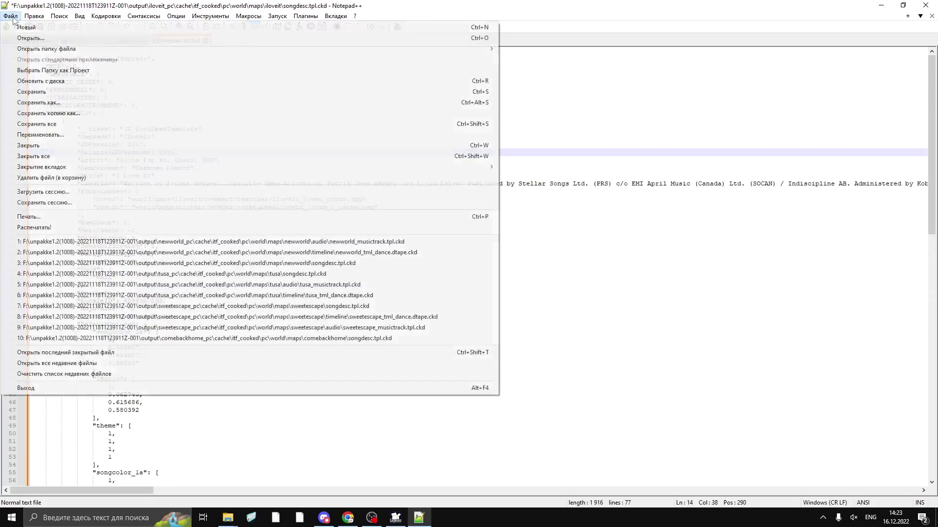
{"action": "left_click", "coordinate": [34, 95]}
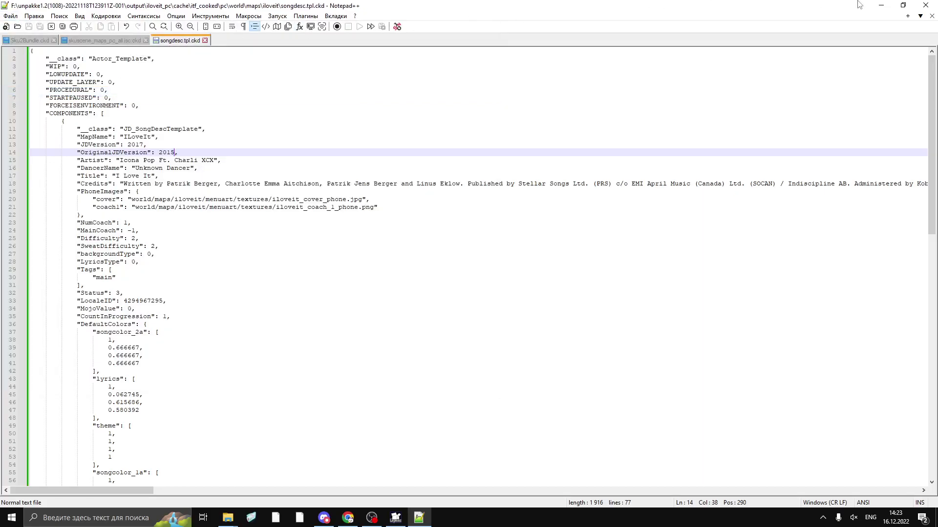
{"action": "left_click", "coordinate": [880, 5]}
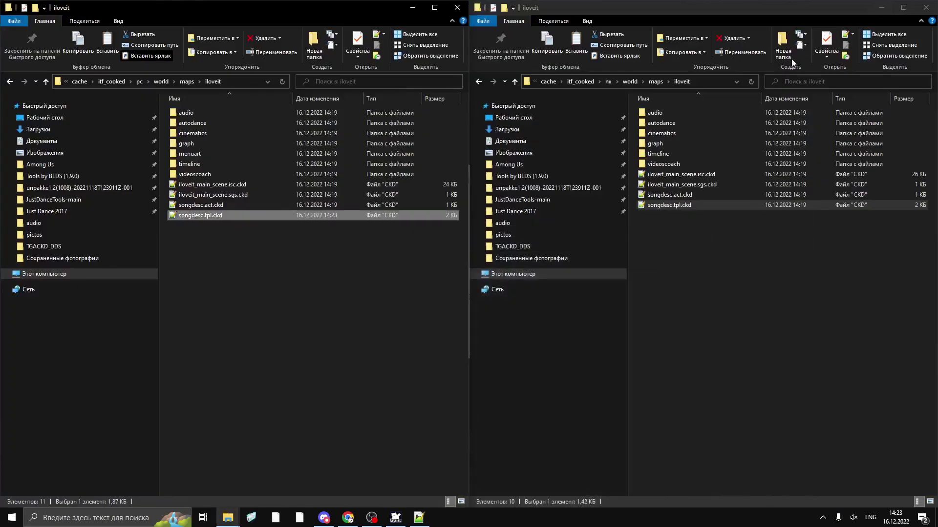
- Copy the entire contents of the NX timeline folder into the PC timeline folder, skipping files that already exist
{"action": "double_click", "coordinate": [657, 154]}
{"action": "double_click", "coordinate": [195, 163]}
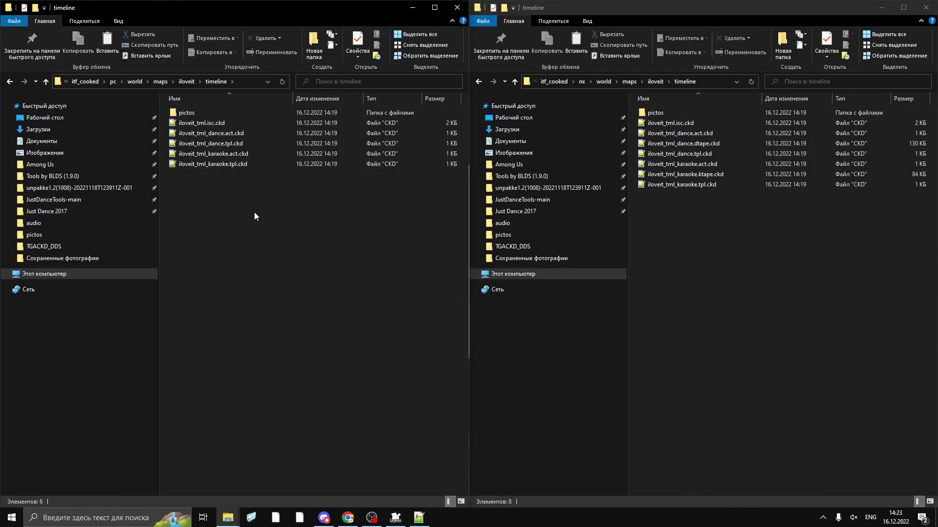
{"action": "left_click_drag", "start_coordinate": [755, 227], "coordinate": [672, 119]}
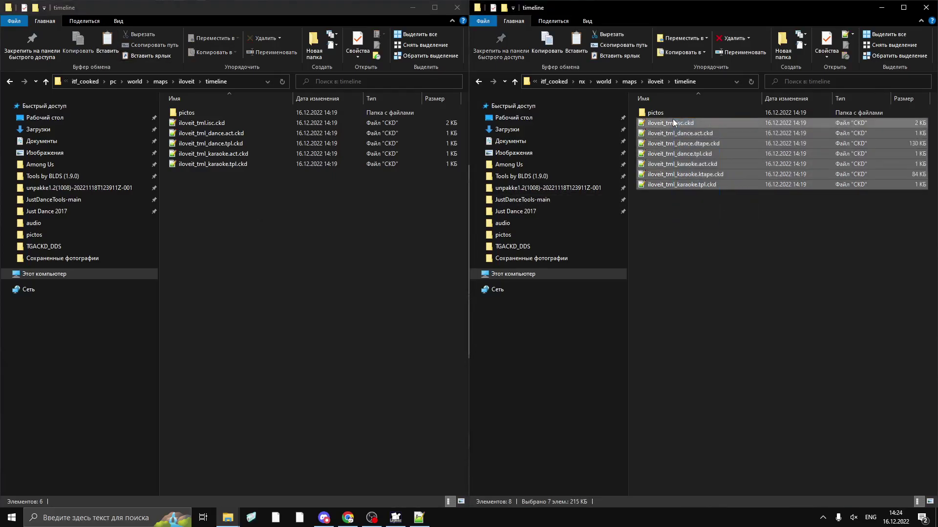
{"action": "left_click", "coordinate": [718, 224]}
{"action": "left_click_drag", "start_coordinate": [660, 122], "coordinate": [655, 113]}
{"action": "left_click", "coordinate": [221, 227]}
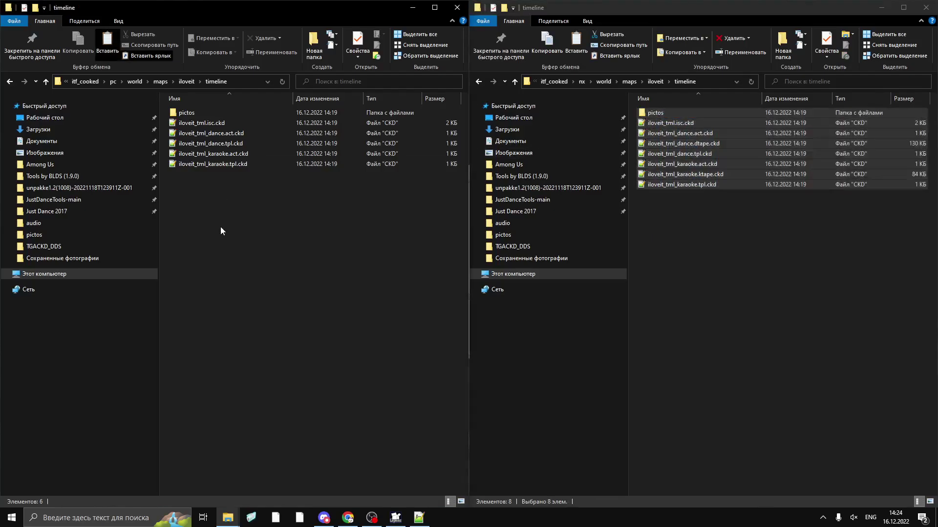
{"action": "key", "text": "ctrl+v"}
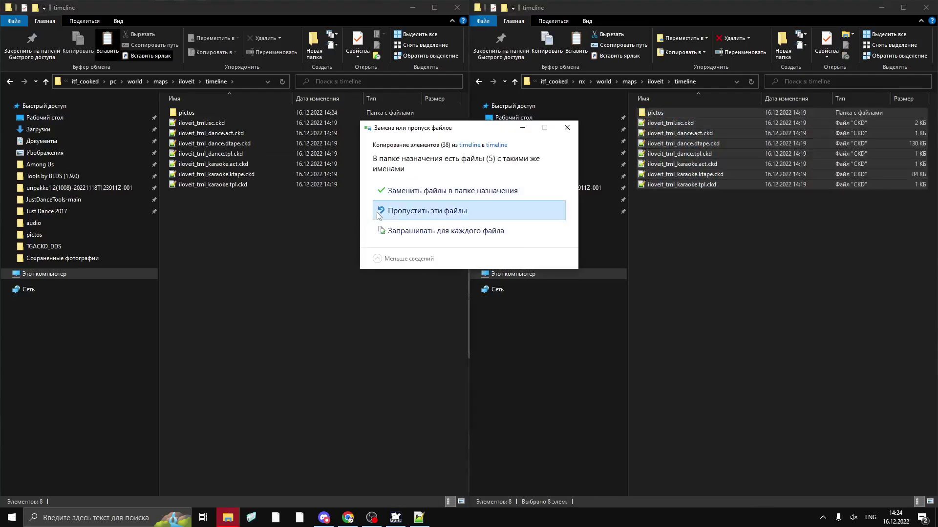
{"action": "left_click", "coordinate": [375, 216]}
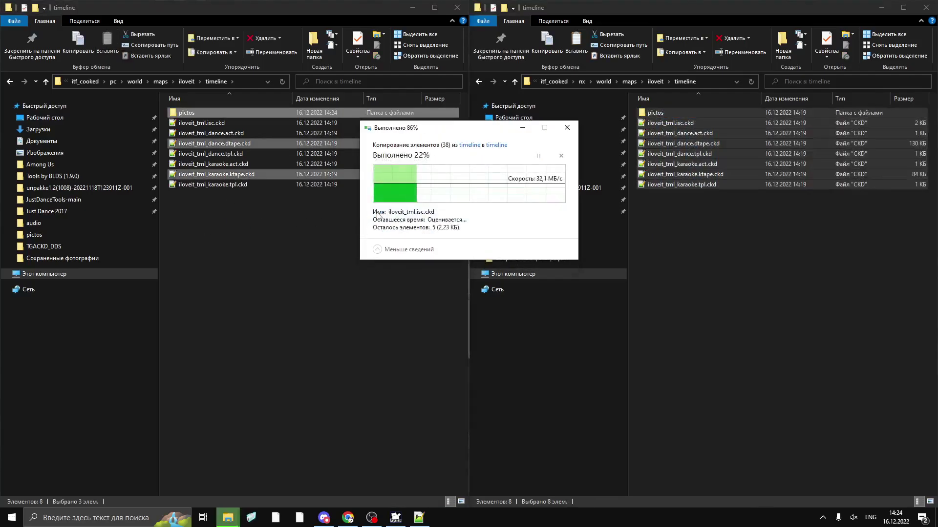
{"action": "left_click", "coordinate": [296, 231]}
- Copy all the picto .png.ckd files from the PC map's timeline\pictos folder
{"action": "double_click", "coordinate": [207, 115]}
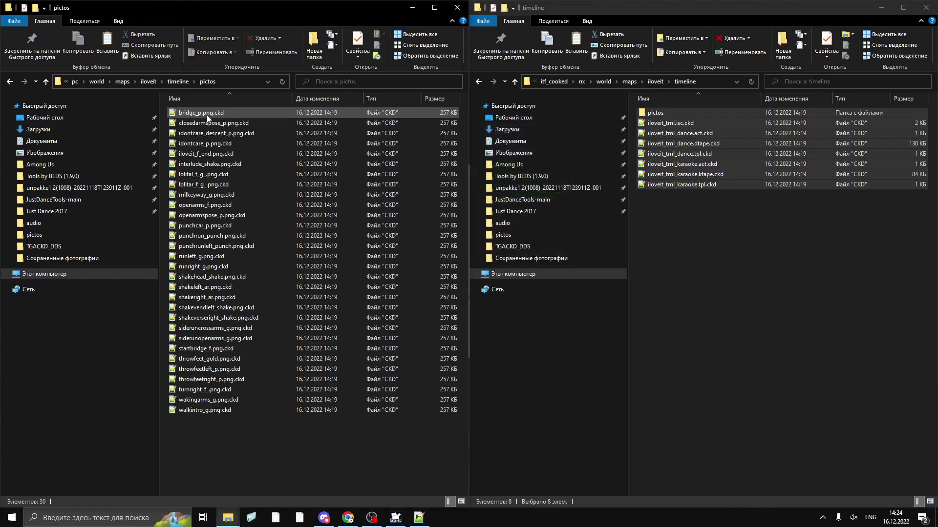
{"action": "left_click", "coordinate": [207, 116]}
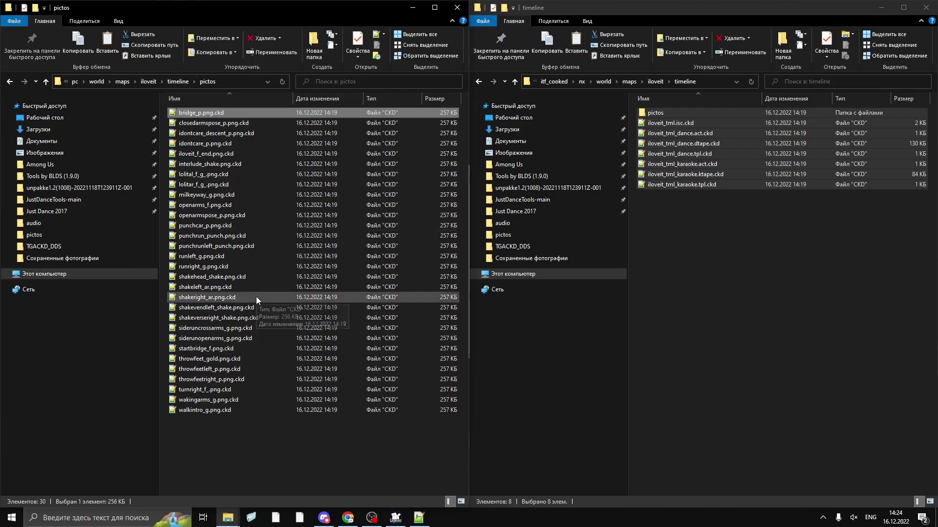
{"action": "key", "text": "ctrl+a"}
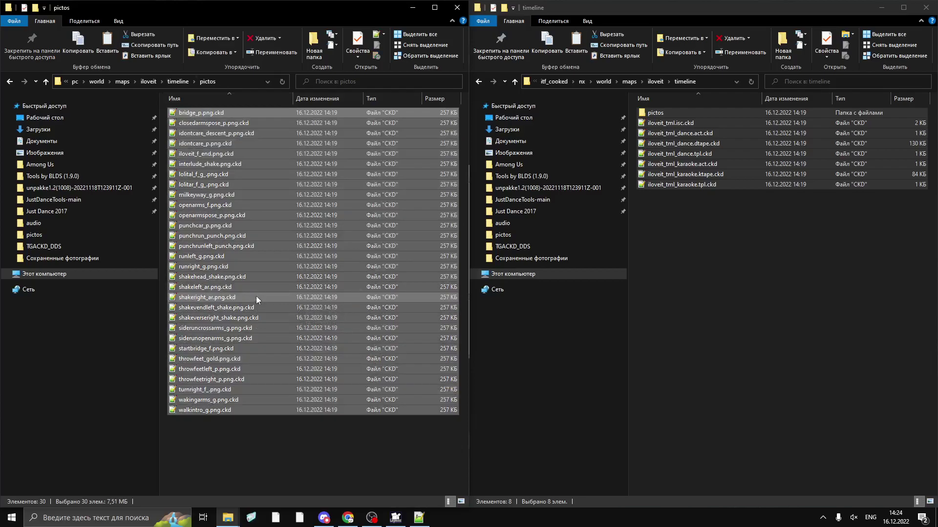
- Permanently delete everything in the TGACKD_DDS folder of Tools by BLDS (1.9.0) and paste the copied picto files there
{"action": "left_click", "coordinate": [52, 177]}
{"action": "double_click", "coordinate": [187, 134]}
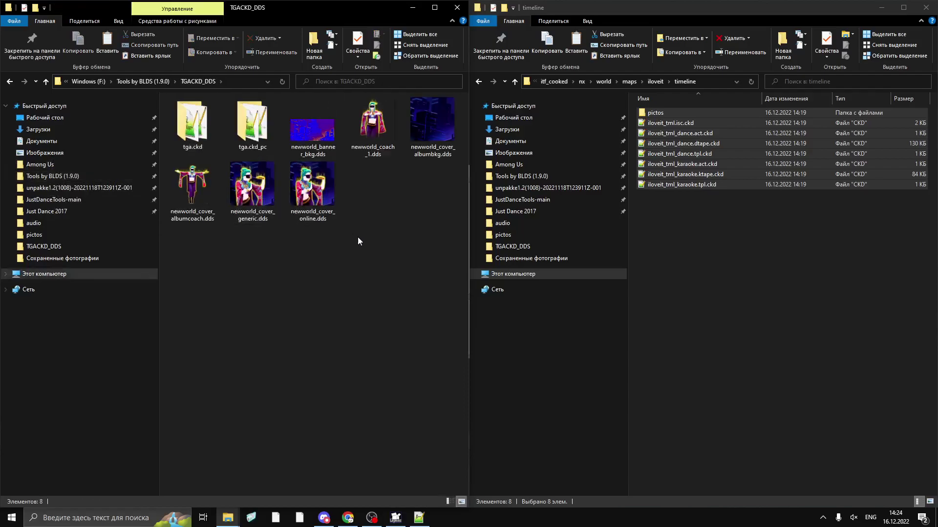
{"action": "key", "text": "ctrl+a"}
{"action": "key", "text": "shift+Delete"}
{"action": "key", "text": "Return"}
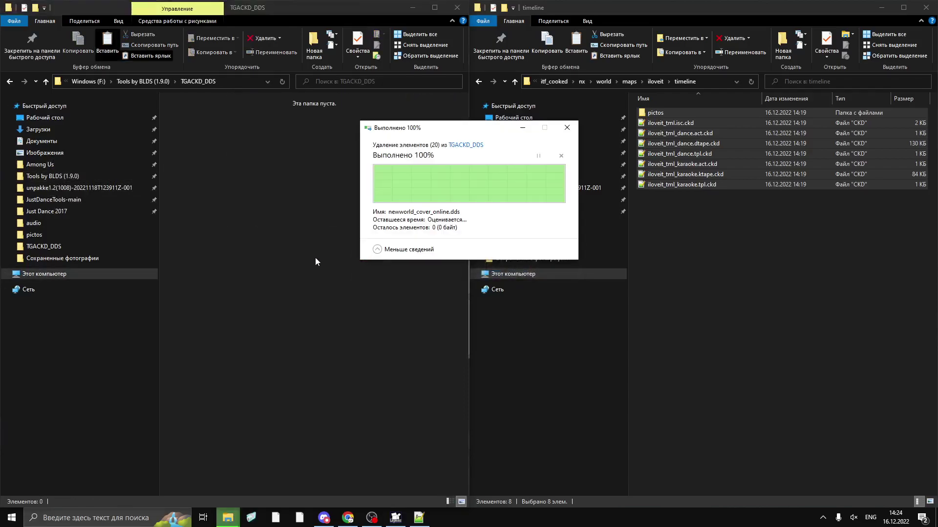
{"action": "key", "text": "ctrl+v"}
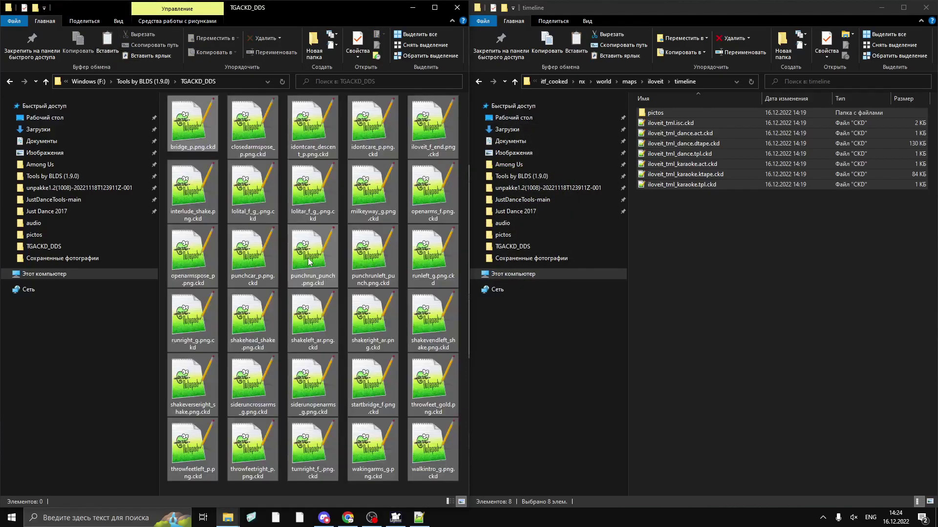
{"action": "left_click", "coordinate": [334, 306]}
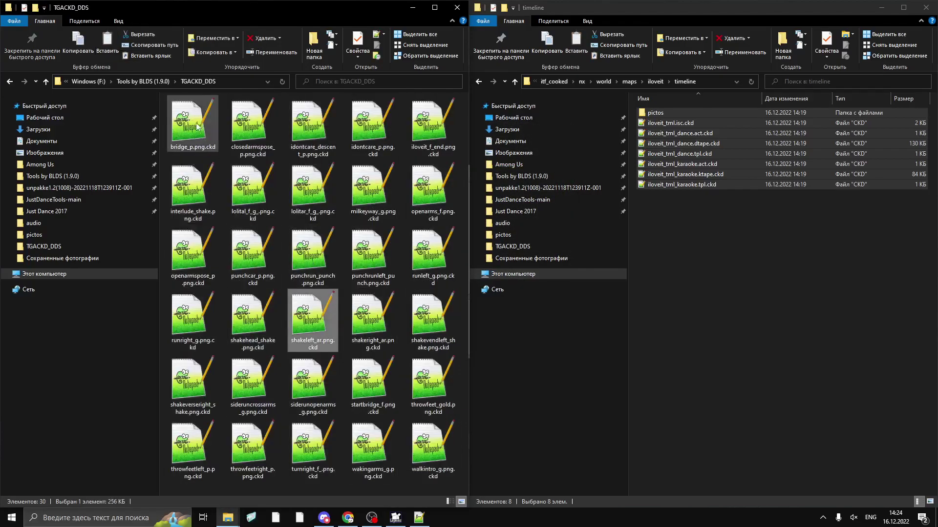
- Run Just Dance Tools.bat from the Tools by BLDS (1.9.0) folder and choose option 3 to convert the pictos
{"action": "left_click", "coordinate": [156, 82]}
{"action": "double_click", "coordinate": [206, 165]}
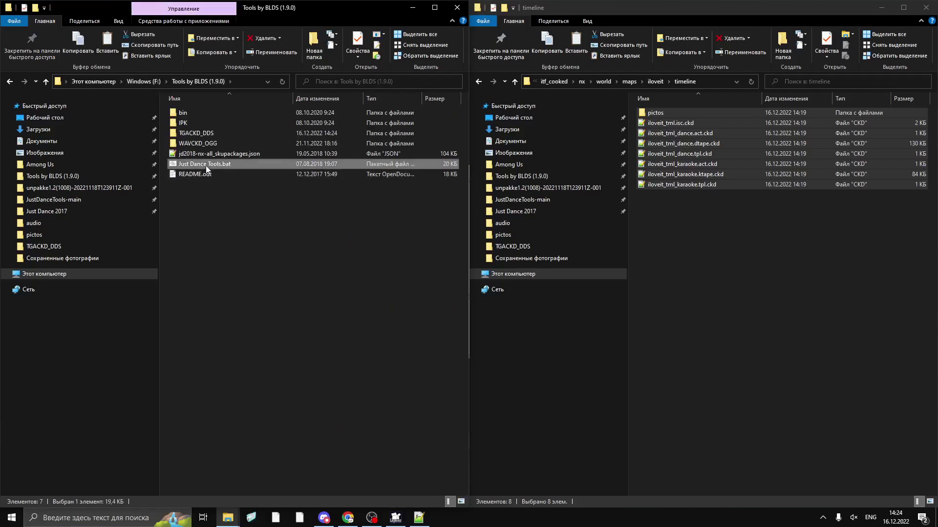
{"action": "type", "text": "3"}
{"action": "key", "text": "Return"}
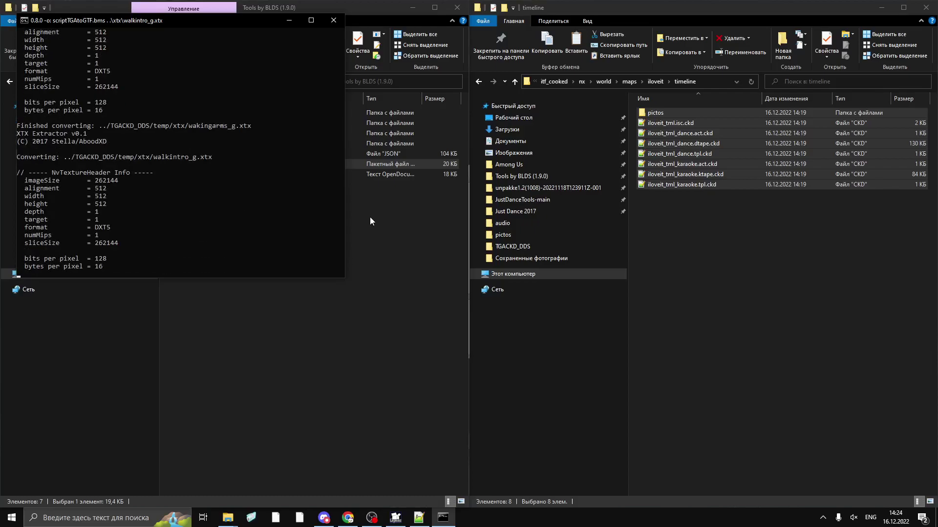
- Check the converted picto .dds files in TGACKD_DDS, and run option 4 of Just Dance Tools to convert them to TGA.CKD
{"action": "key", "text": "Return"}
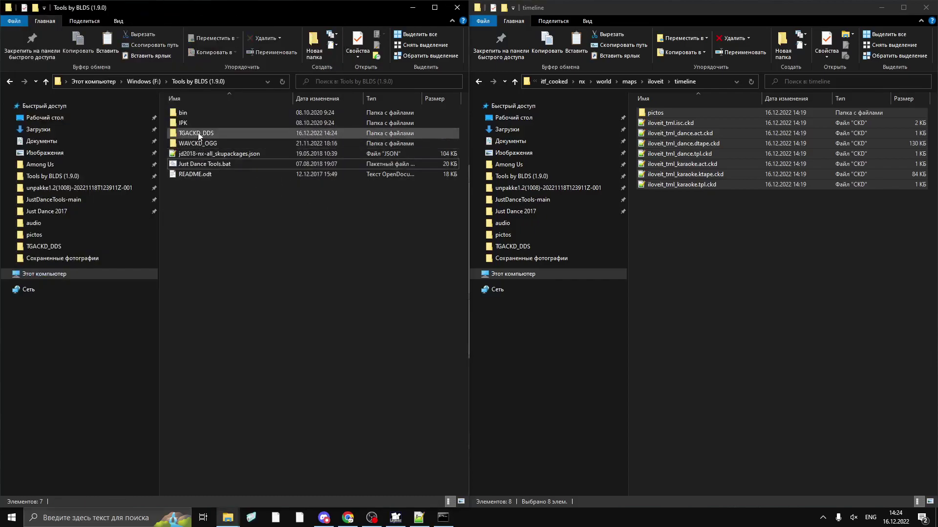
{"action": "double_click", "coordinate": [197, 133]}
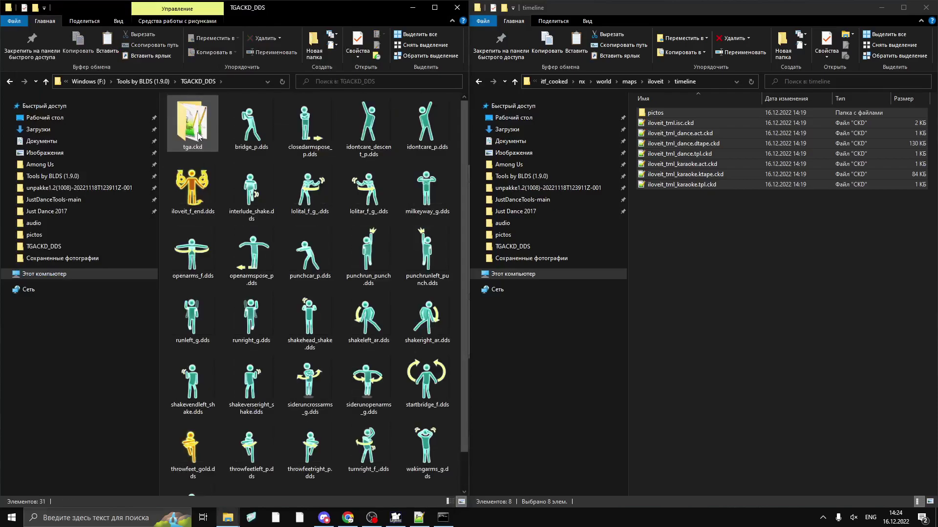
{"action": "scroll", "coordinate": [242, 200], "scroll_direction": "down", "scroll_amount": 1}
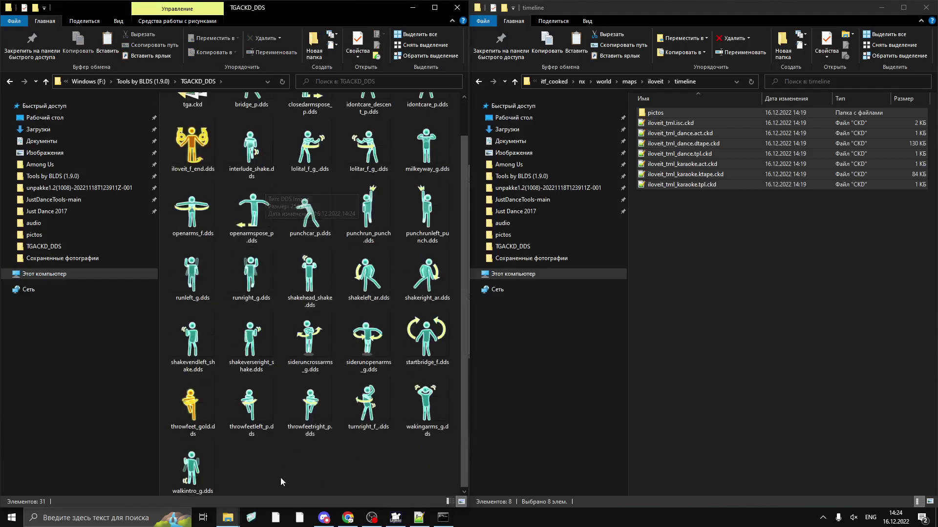
{"action": "left_click", "coordinate": [443, 517]}
{"action": "type", "text": "4"}
{"action": "key", "text": "Return"}
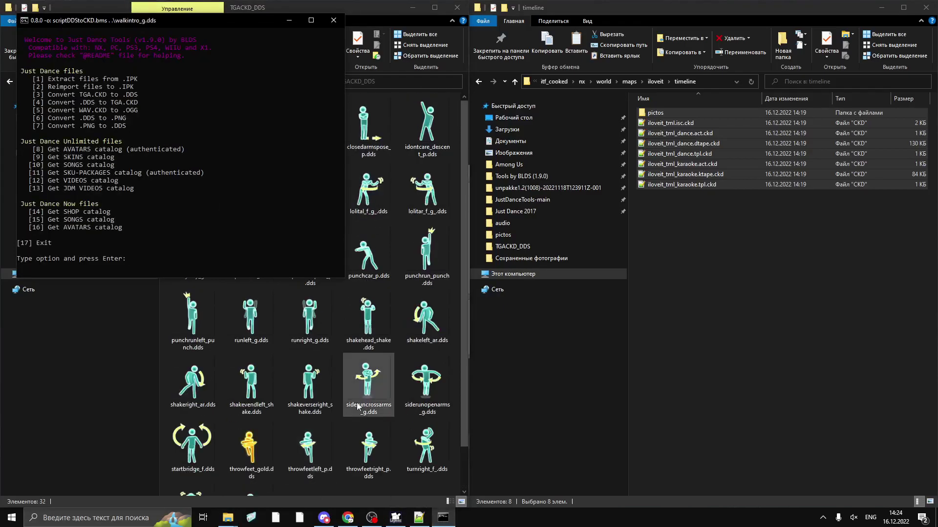
- Copy all the converted .tga.ckd picto files from the TGACKD_DDS\tga.ckd_pc folder
{"action": "left_click", "coordinate": [350, 412]}
{"action": "left_click", "coordinate": [310, 144]}
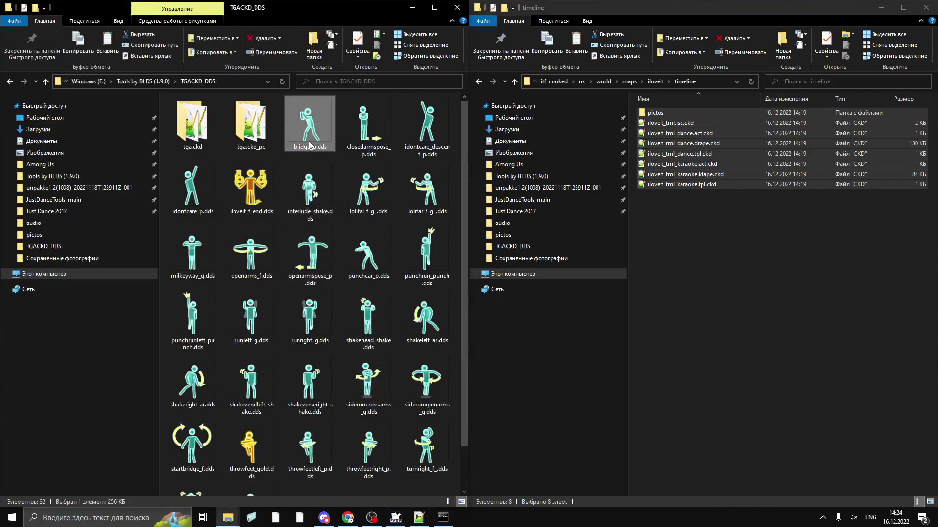
{"action": "double_click", "coordinate": [253, 124]}
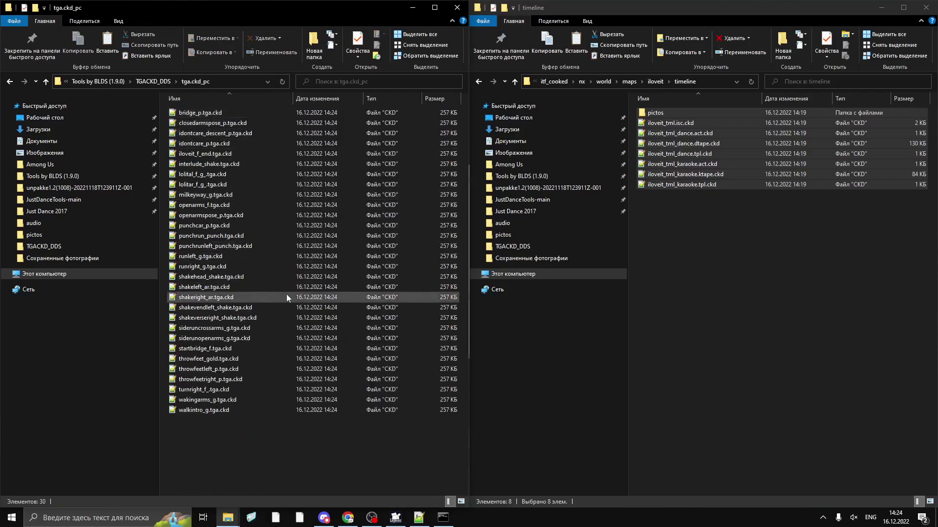
{"action": "key", "text": "ctrl+a"}
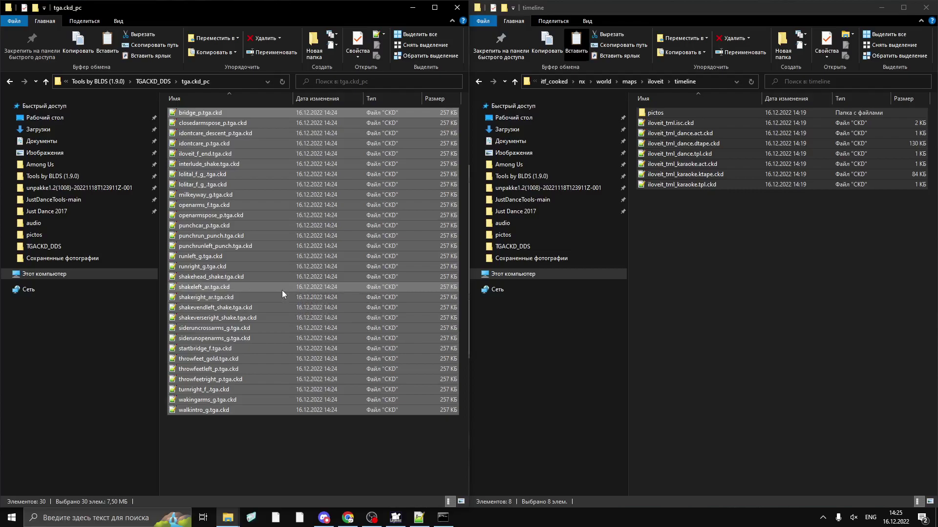
{"action": "key", "text": "ctrl+c"}
- Delete all the .png.ckd files in the PC map's timeline\pictos folder and paste the copied .tga.ckd pictos there
{"action": "left_click", "coordinate": [10, 81]}
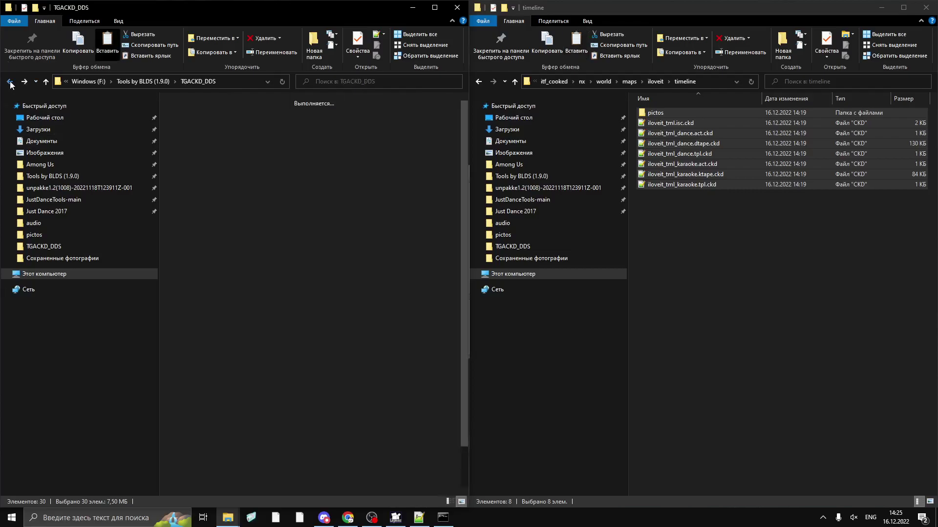
{"action": "left_click", "coordinate": [10, 82]}
{"action": "left_click", "coordinate": [10, 81]}
{"action": "left_click", "coordinate": [10, 82]}
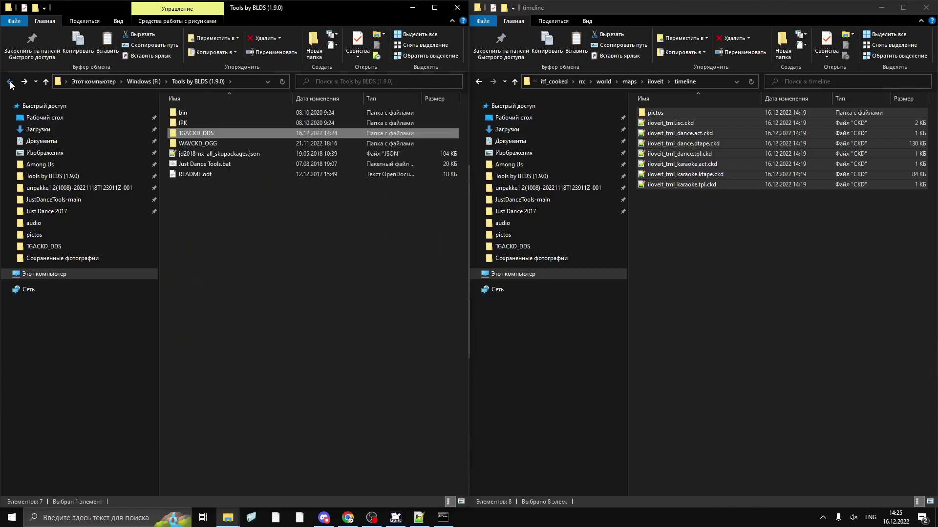
{"action": "left_click", "coordinate": [10, 82]}
{"action": "left_click", "coordinate": [10, 82]}
{"action": "left_click", "coordinate": [24, 81]}
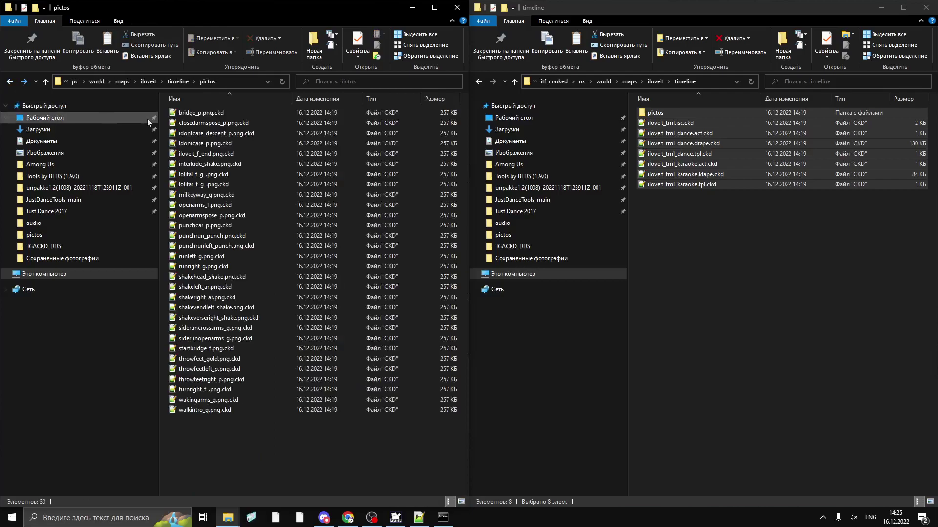
{"action": "key", "text": "ctrl+a"}
{"action": "key", "text": "Delete"}
{"action": "key", "text": "Return"}
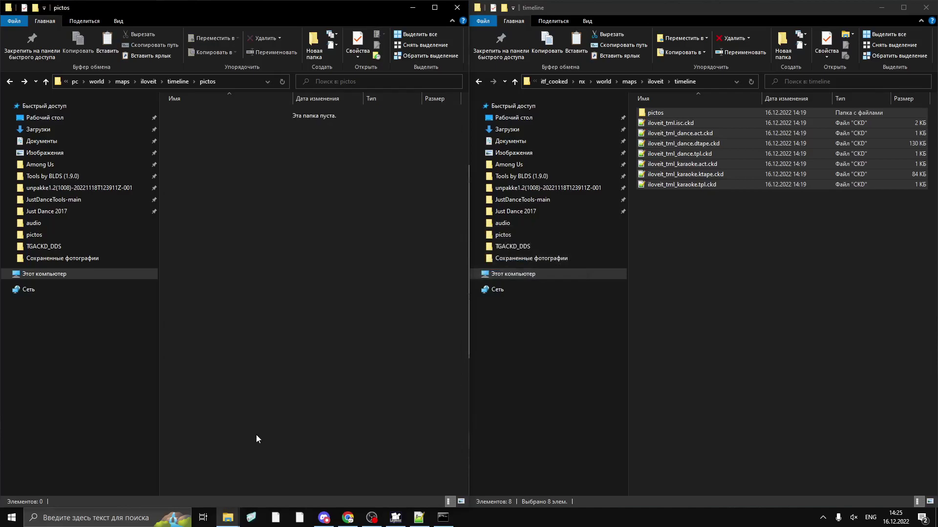
{"action": "key", "text": "ctrl+v"}
{"action": "left_click", "coordinate": [294, 436]}
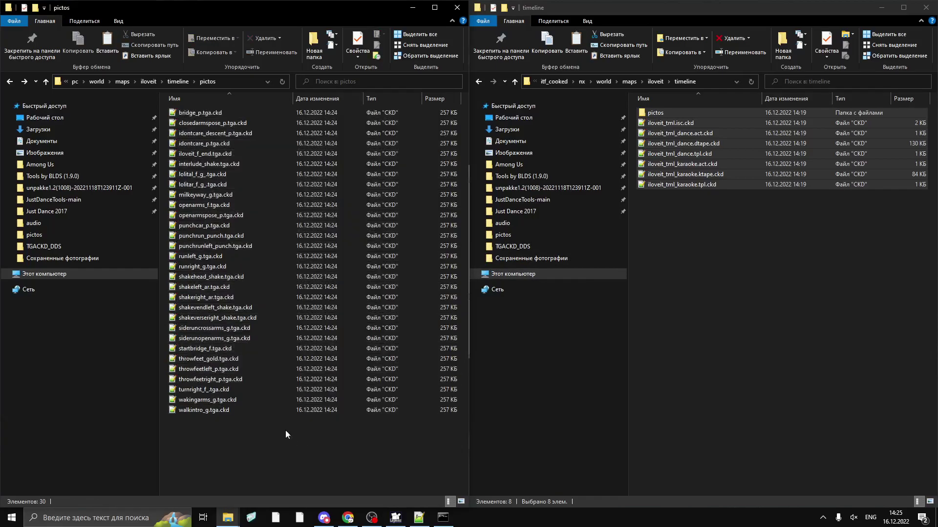
- Open iloveit_tml_dance.dtape.ckd from the PC timeline folder in Notepad++ and format its JSON
{"action": "left_click", "coordinate": [176, 81]}
{"action": "left_click", "coordinate": [239, 143]}
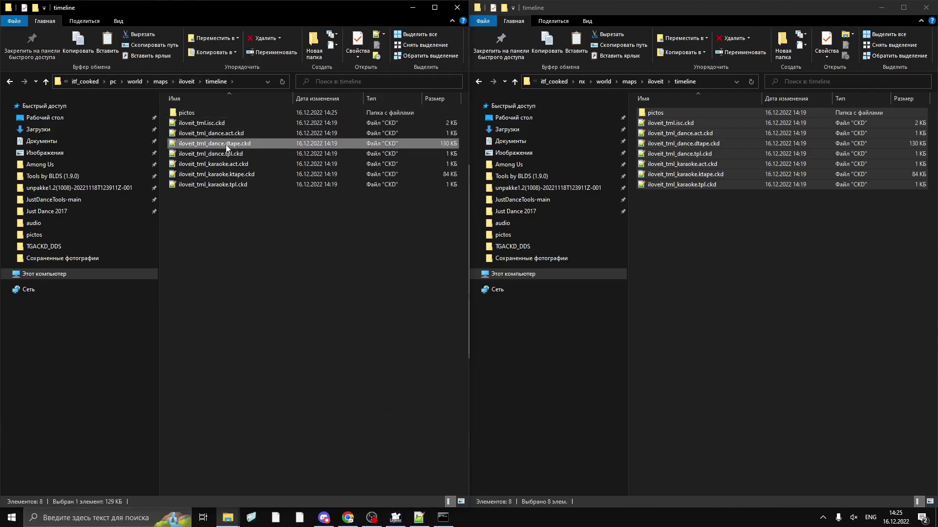
{"action": "double_click", "coordinate": [230, 143]}
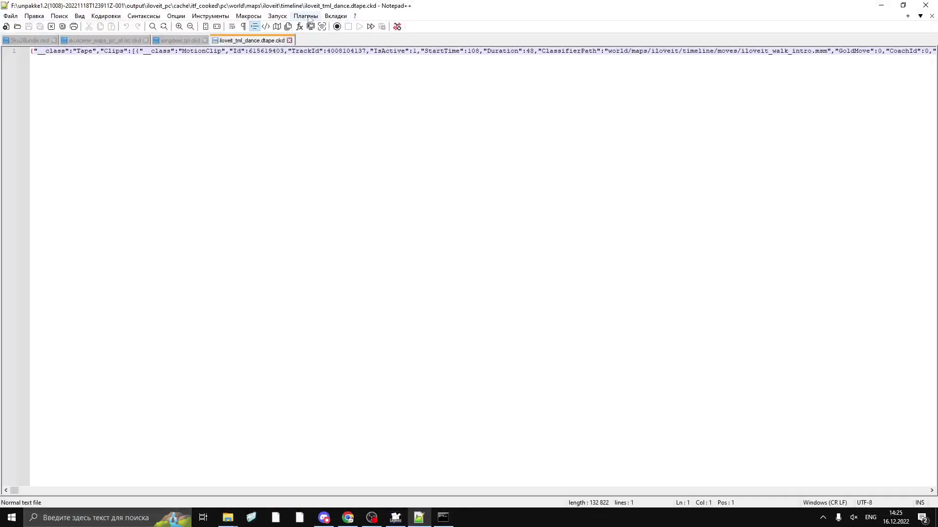
{"action": "left_click", "coordinate": [306, 16]}
{"action": "mouse_move", "coordinate": [347, 70]}
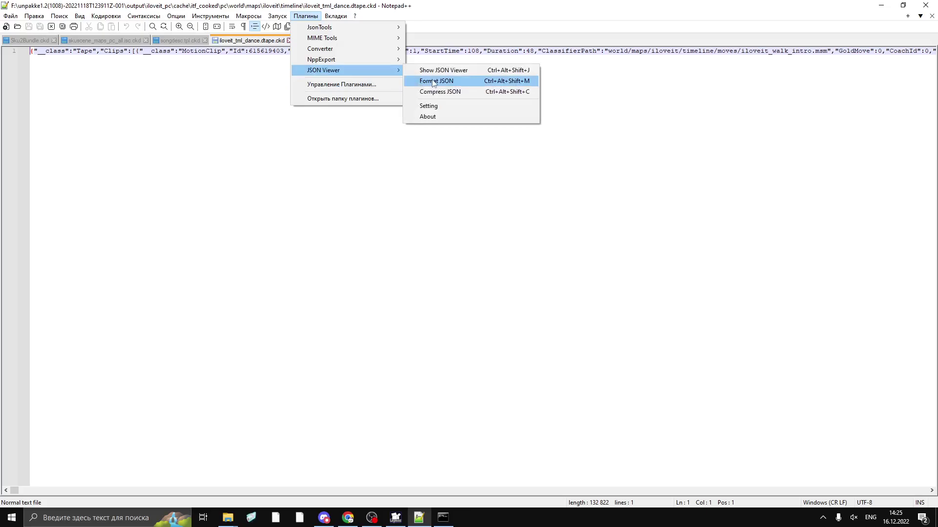
{"action": "left_click", "coordinate": [433, 79]}
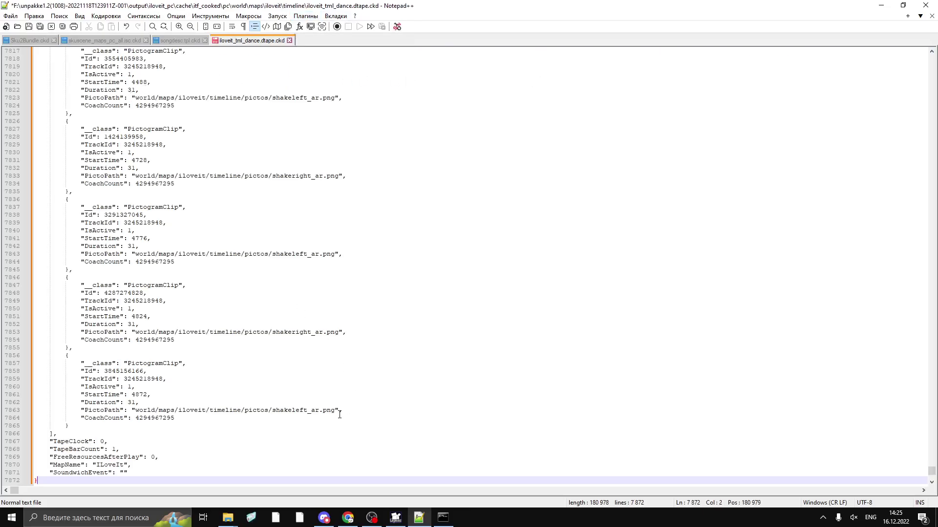
- Replace every occurrence of "png" with "tga" in the dance tape file
{"action": "left_click_drag", "start_coordinate": [325, 412], "coordinate": [333, 411]}
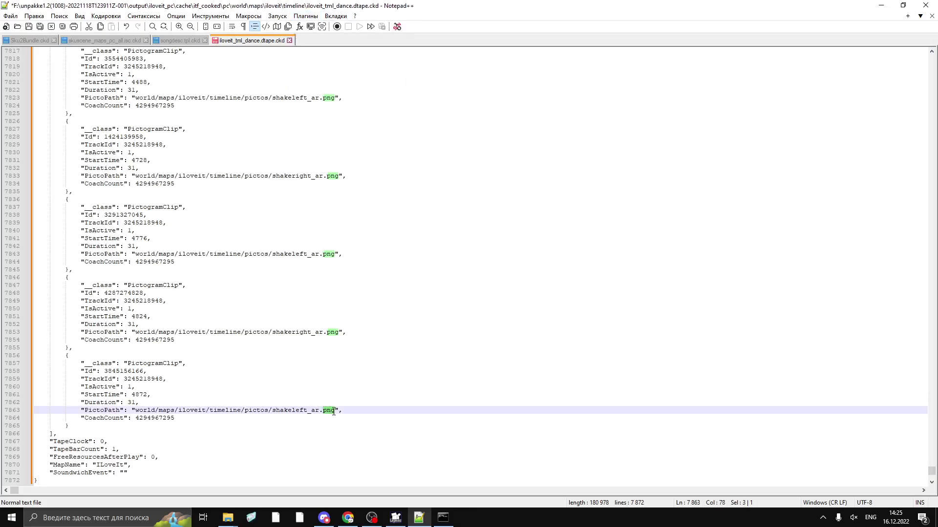
{"action": "left_click", "coordinate": [60, 16]}
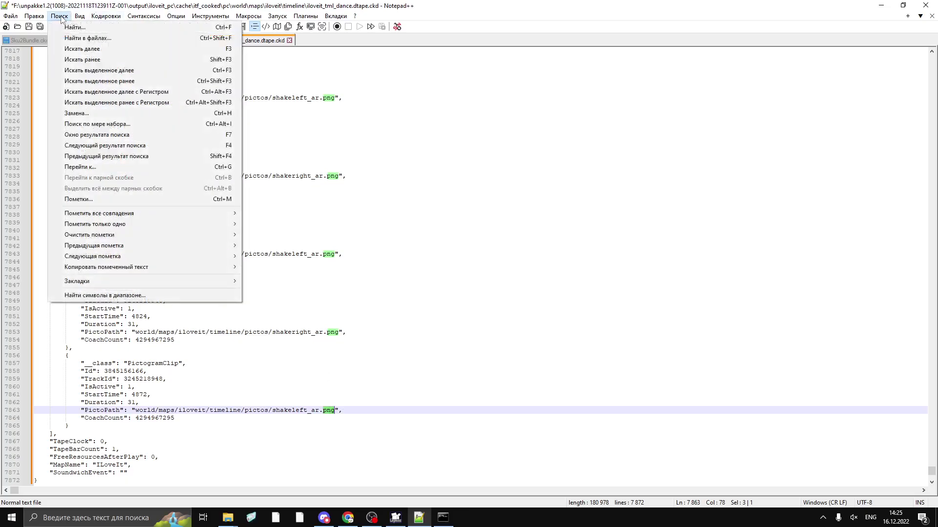
{"action": "left_click", "coordinate": [86, 114]}
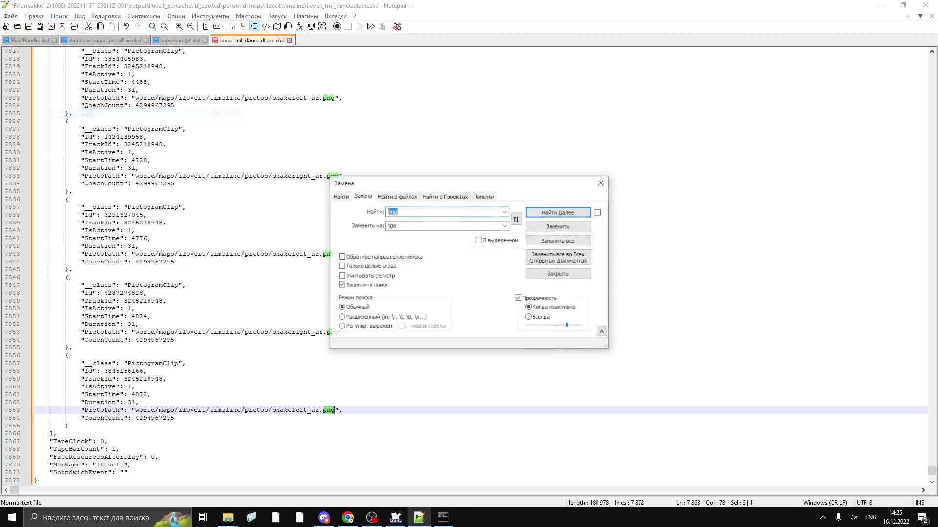
{"action": "left_click", "coordinate": [568, 242]}
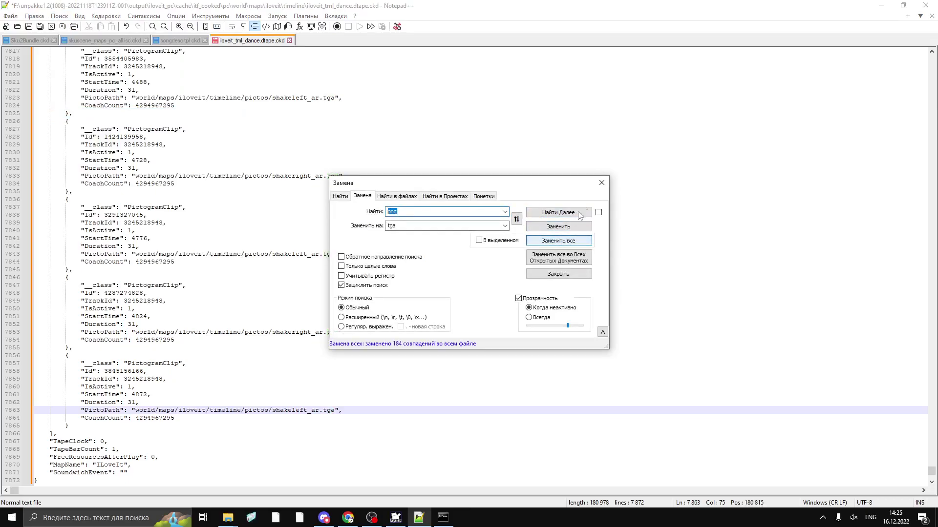
{"action": "left_click", "coordinate": [601, 182]}
- Save and close iloveit_tml_dance.dtape.ckd, and minimize Notepad++
{"action": "left_click", "coordinate": [11, 14]}
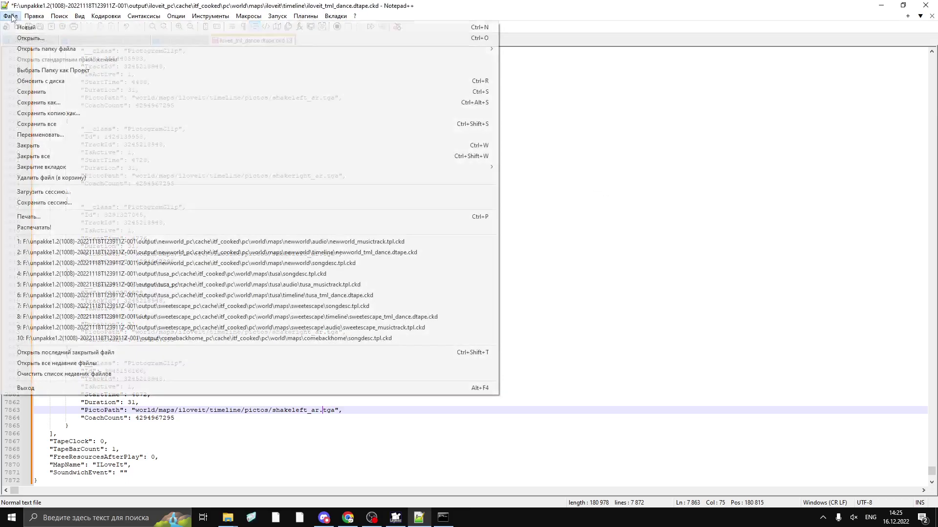
{"action": "left_click", "coordinate": [34, 93]}
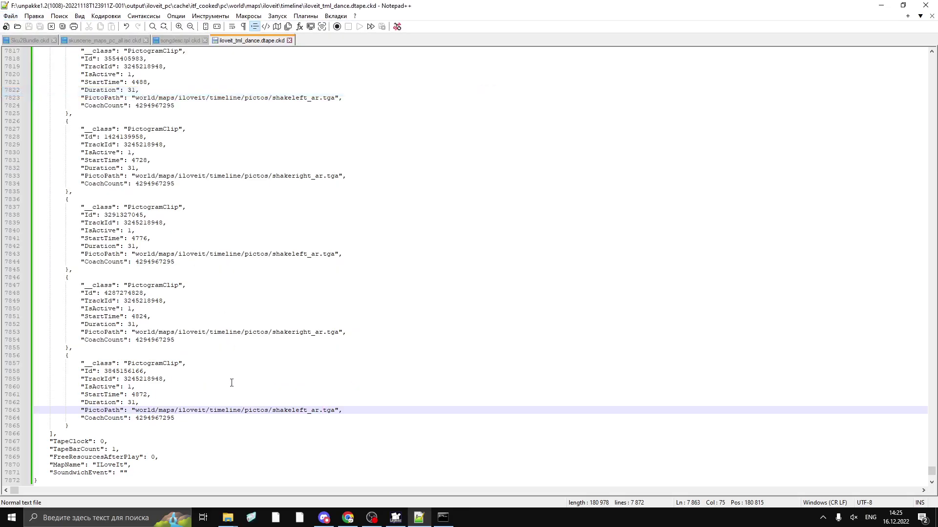
{"action": "left_click", "coordinate": [289, 41]}
{"action": "left_click", "coordinate": [879, 4]}
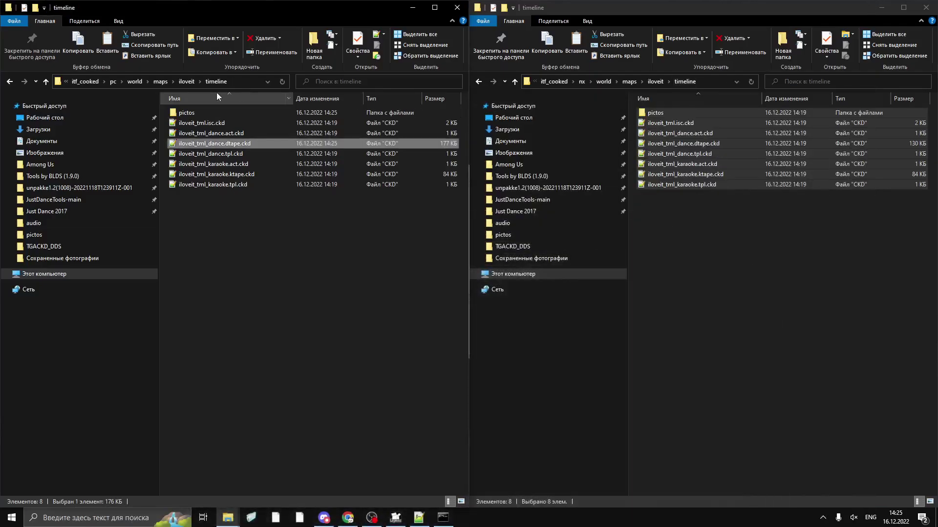
- Open the menuart\textures folder of the PC iloveit map
{"action": "left_click", "coordinate": [187, 82]}
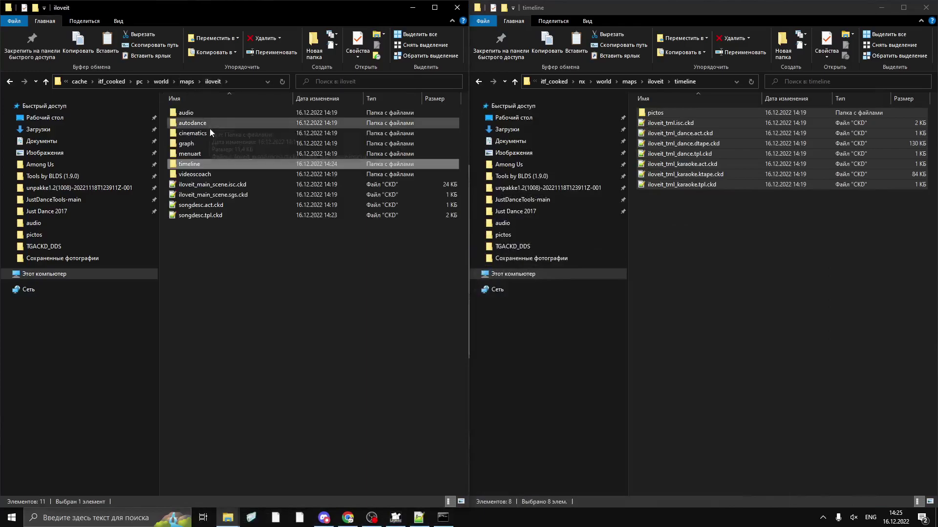
{"action": "double_click", "coordinate": [202, 154]}
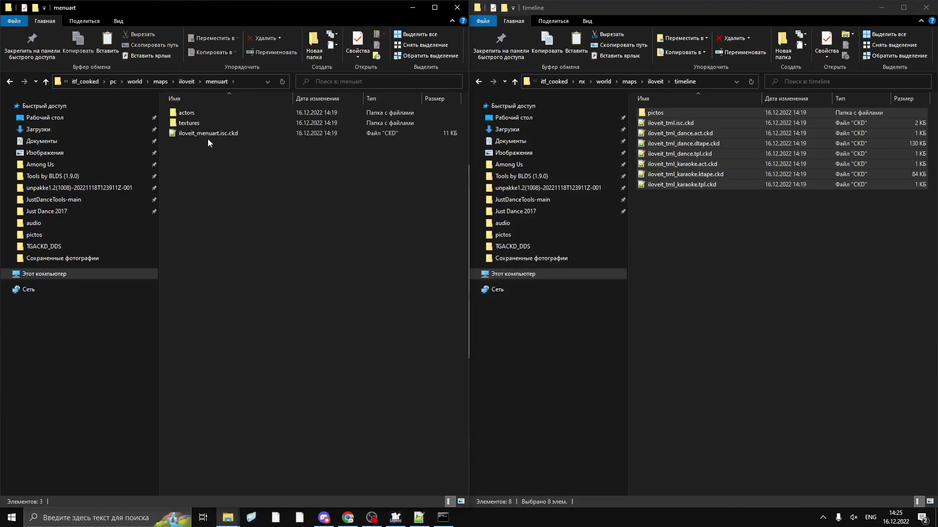
{"action": "double_click", "coordinate": [212, 122]}
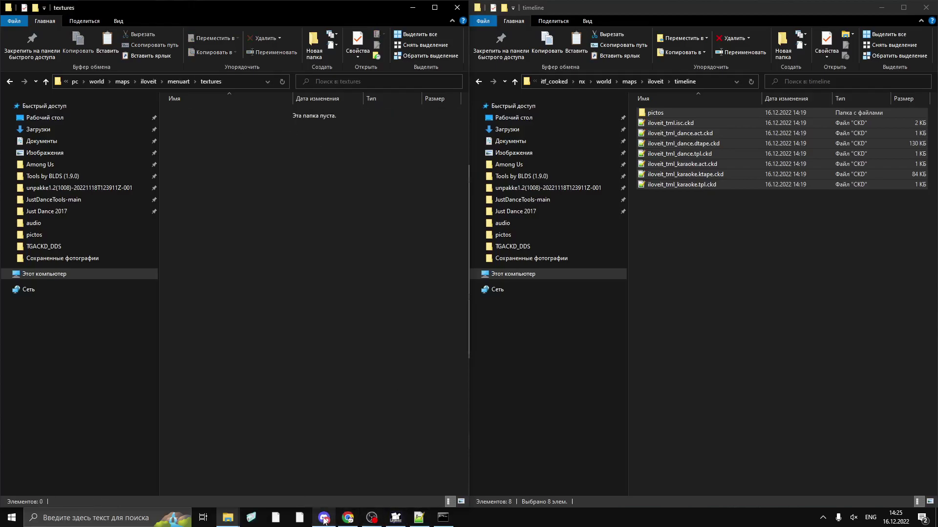
- Switch to Discord and open the Coach 1 link from the bot's /assets message for download
{"action": "left_click", "coordinate": [324, 517]}
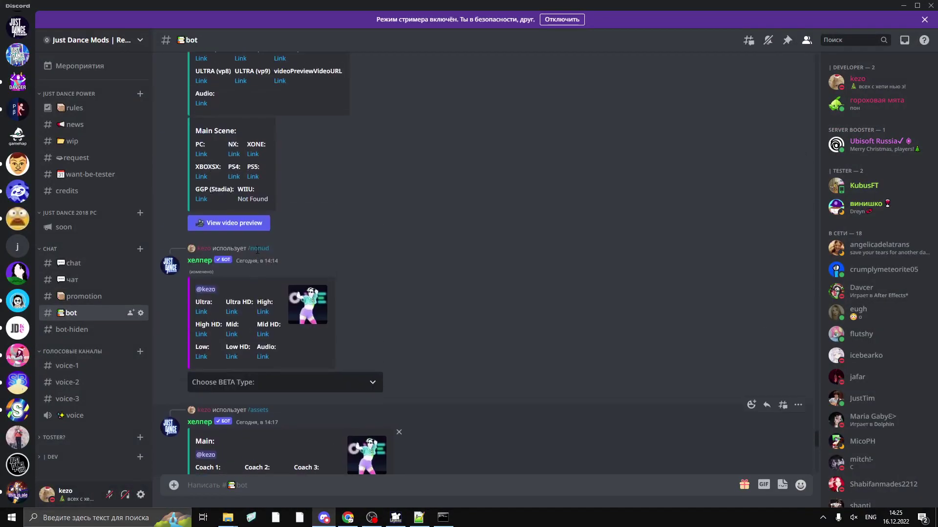
{"action": "left_click", "coordinate": [201, 282]}
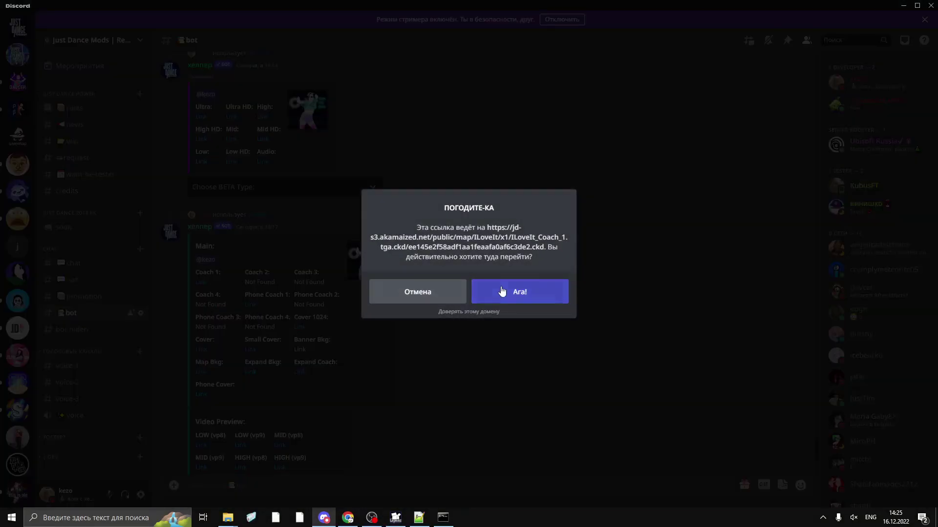
{"action": "left_click", "coordinate": [500, 288]}
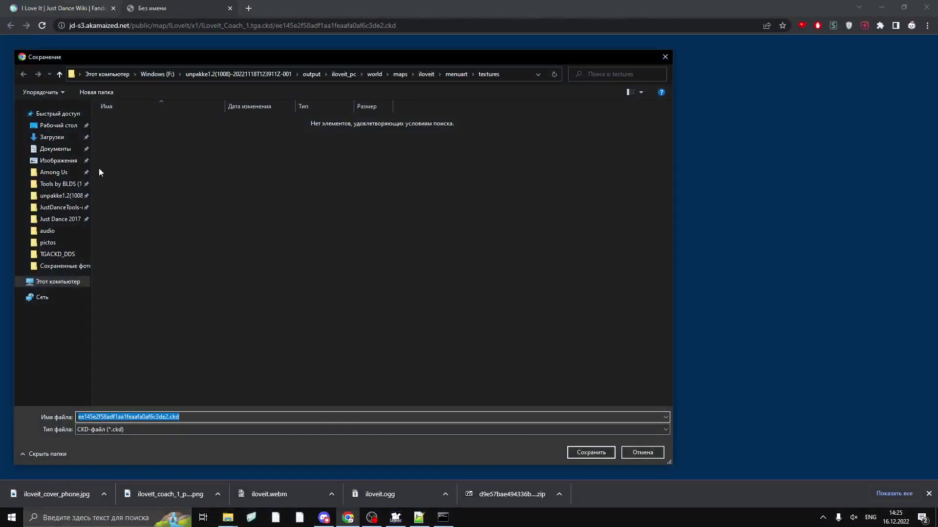
- Save the download as iloveit_coach_1.tga.ckd in the TGACKD_DDS folder of Tools by BLDS (1.9.0), and return to Discord
{"action": "left_click", "coordinate": [56, 184]}
{"action": "left_click", "coordinate": [149, 140]}
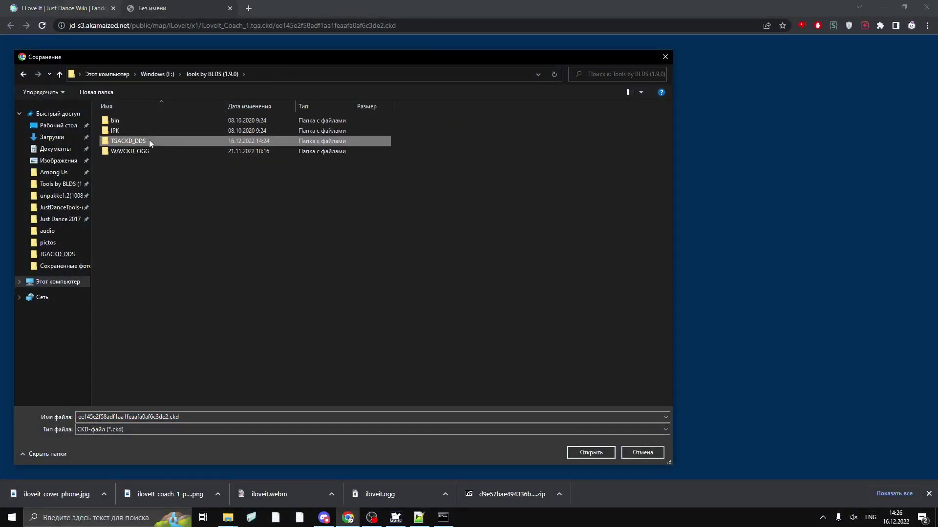
{"action": "double_click", "coordinate": [148, 139]}
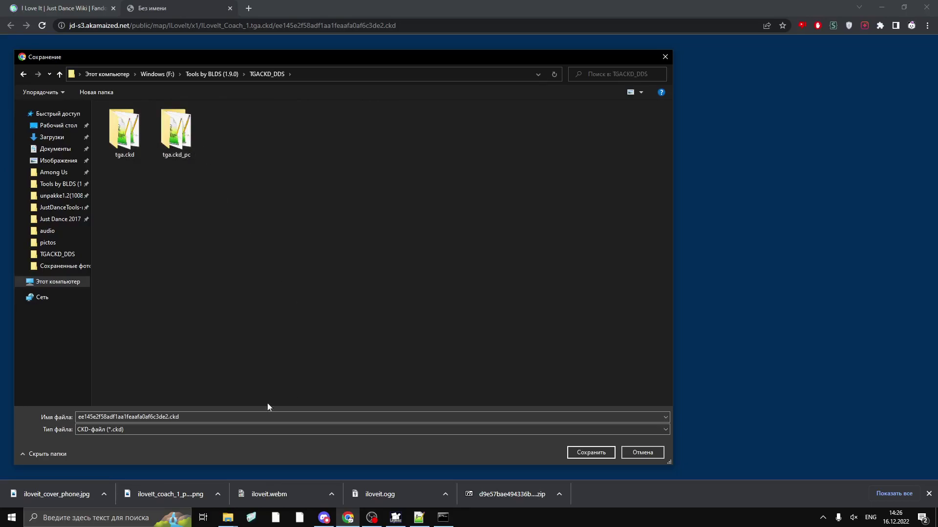
{"action": "double_click", "coordinate": [212, 417]}
{"action": "type", "text": "i"}
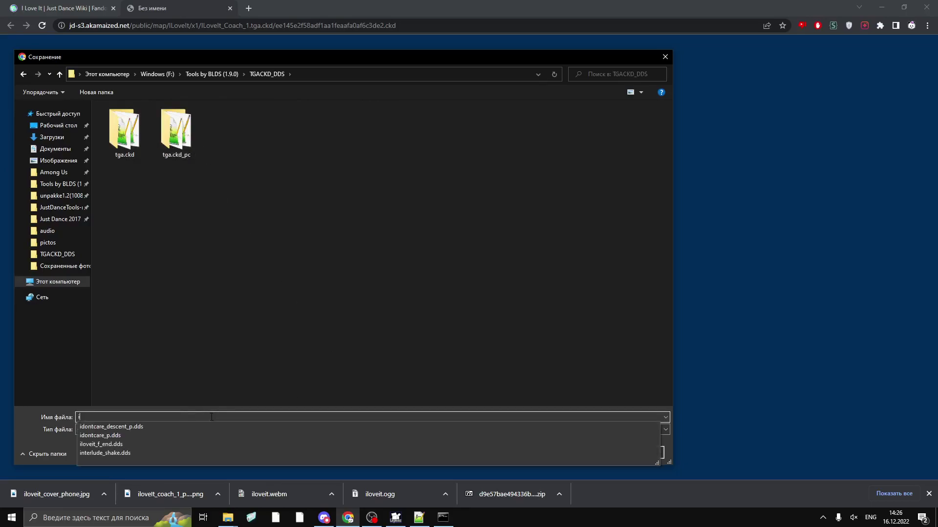
{"action": "type", "text": "loveit_coach_1.tga.ckd"}
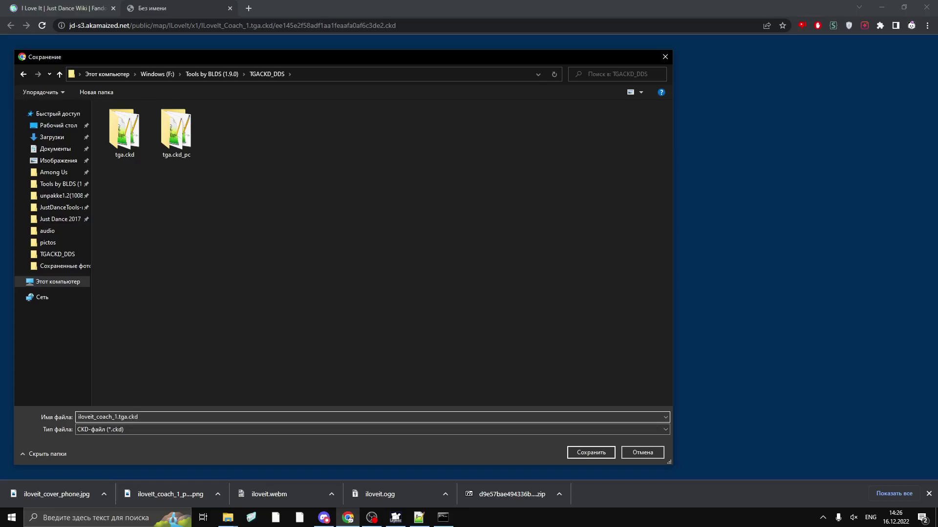
{"action": "key", "text": "Return"}
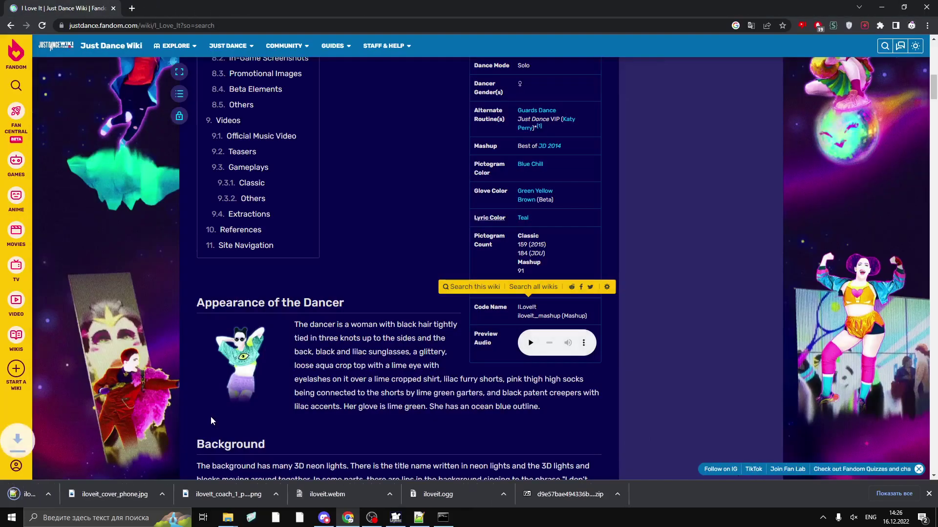
{"action": "key", "text": "alt+Tab"}
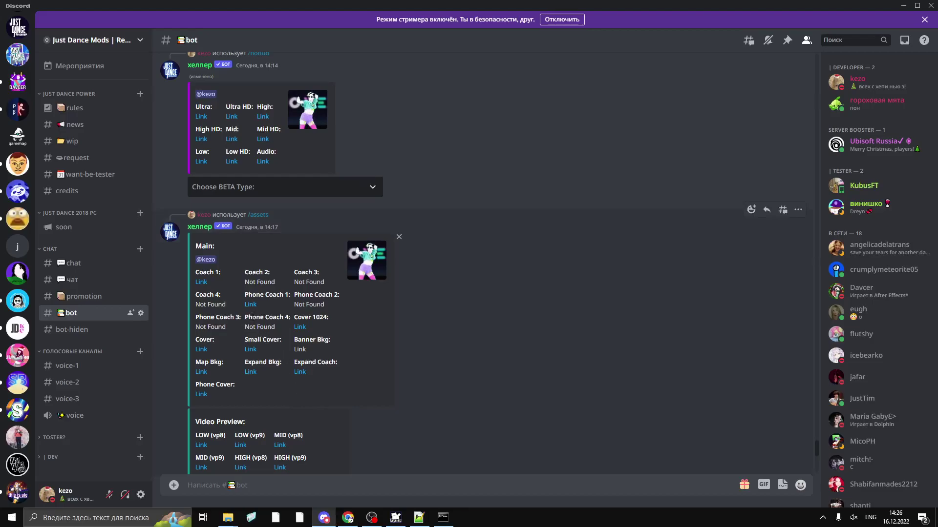
- Download the bot's Cover asset as iloveit_cover_generic.tga.ckd into the TGACKD_DDS folder, and return to Discord
{"action": "left_click", "coordinate": [204, 351]}
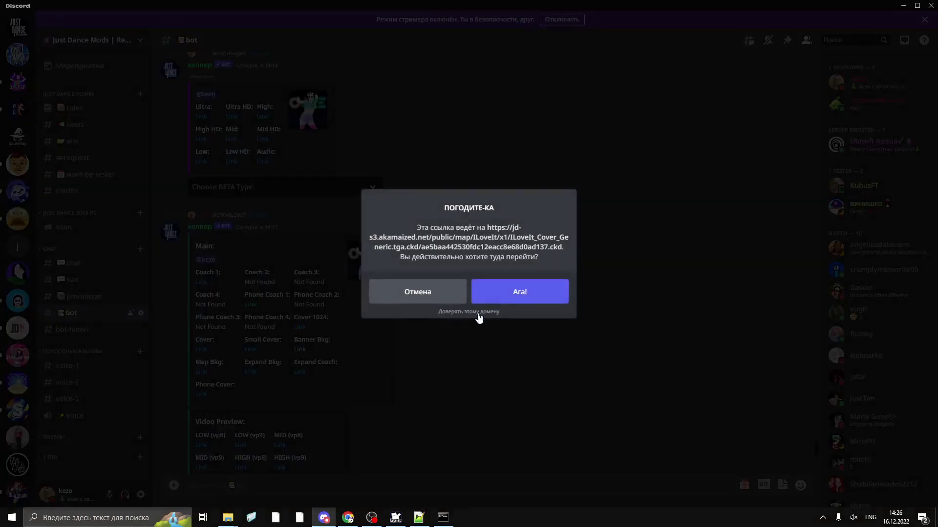
{"action": "left_click", "coordinate": [519, 302]}
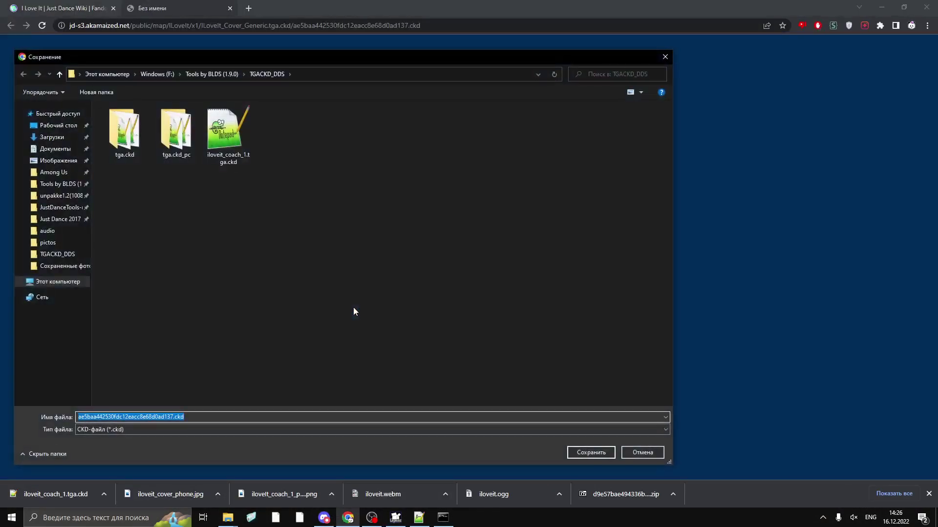
{"action": "type", "text": "iloveit_cover_gene"}
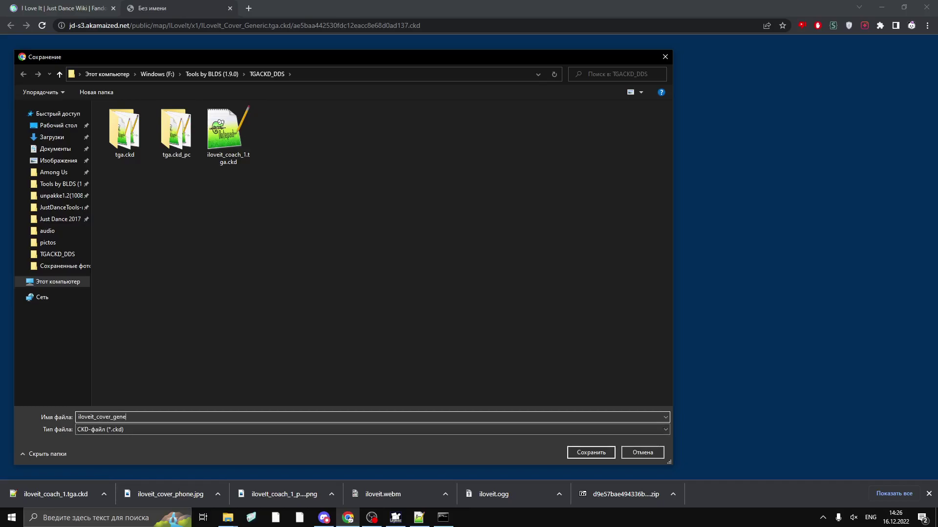
{"action": "type", "text": "ric.tga.ckd"}
{"action": "key", "text": "Return"}
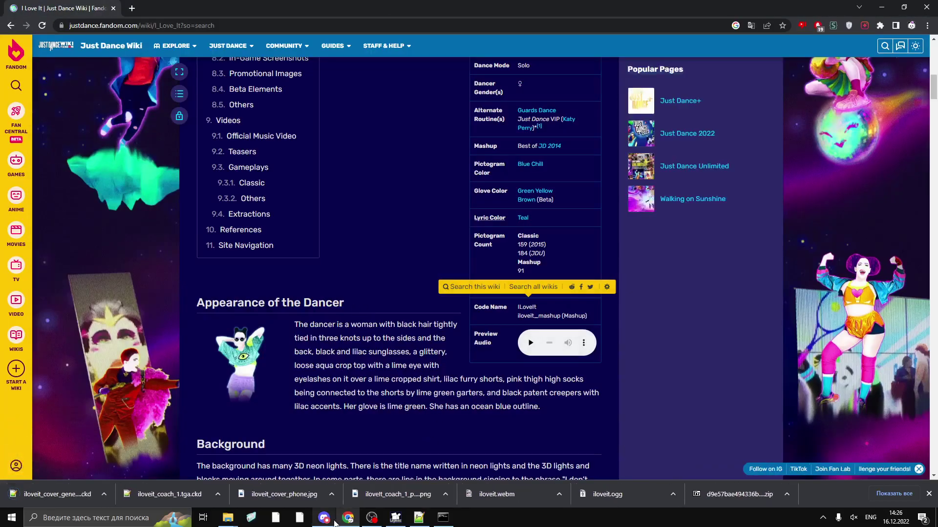
{"action": "left_click", "coordinate": [333, 523]}
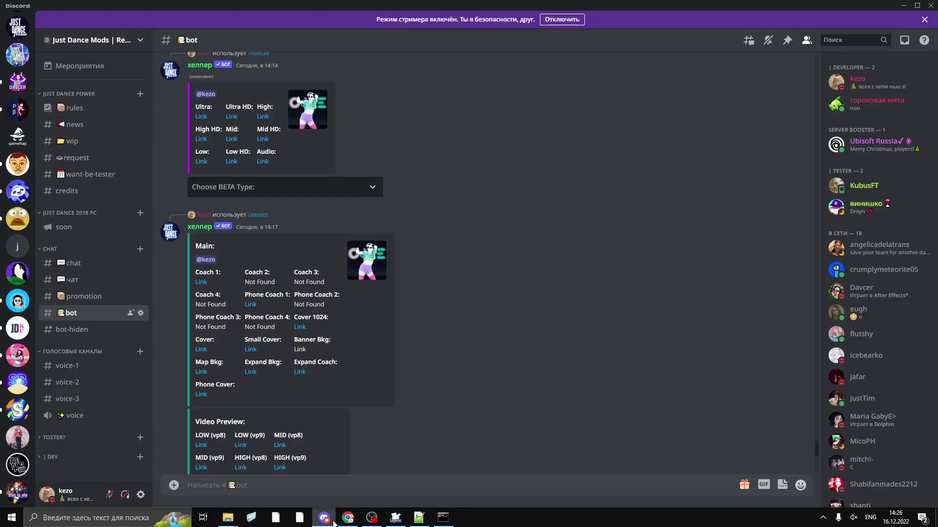
- Download the bot's Small Cover asset as iloveit_cover_online.tga.ckd into the TGACKD_DDS folder, and return to Discord
{"action": "left_click", "coordinate": [252, 352]}
{"action": "left_click", "coordinate": [506, 284]}
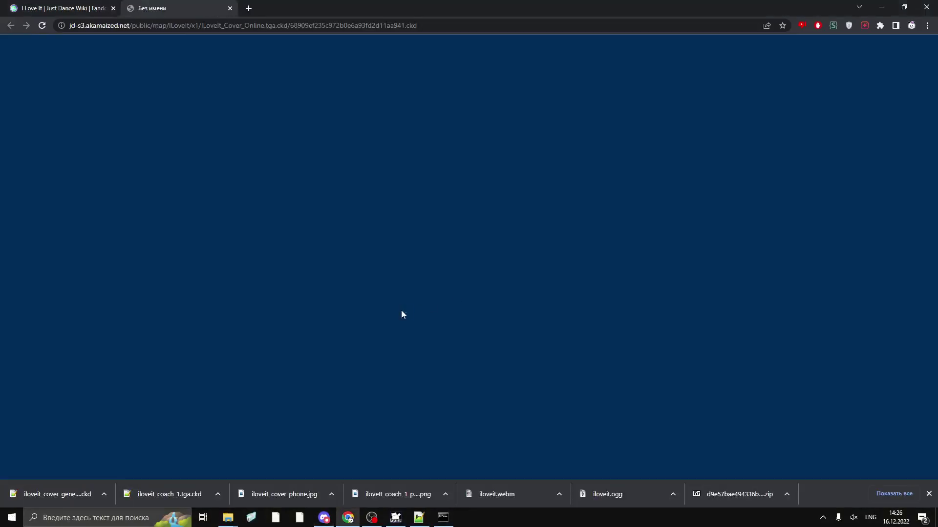
{"action": "type", "text": "ilovei"}
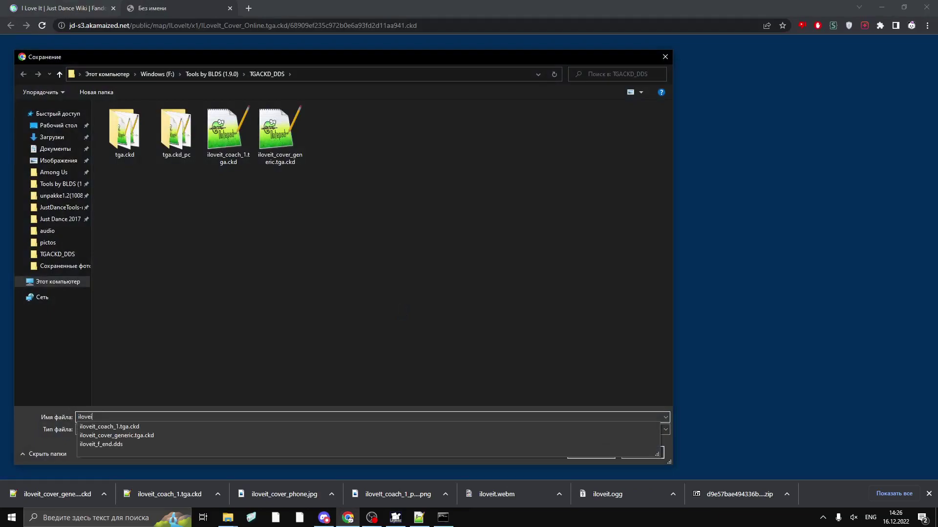
{"action": "type", "text": "t_cover_online.tga.ck"}
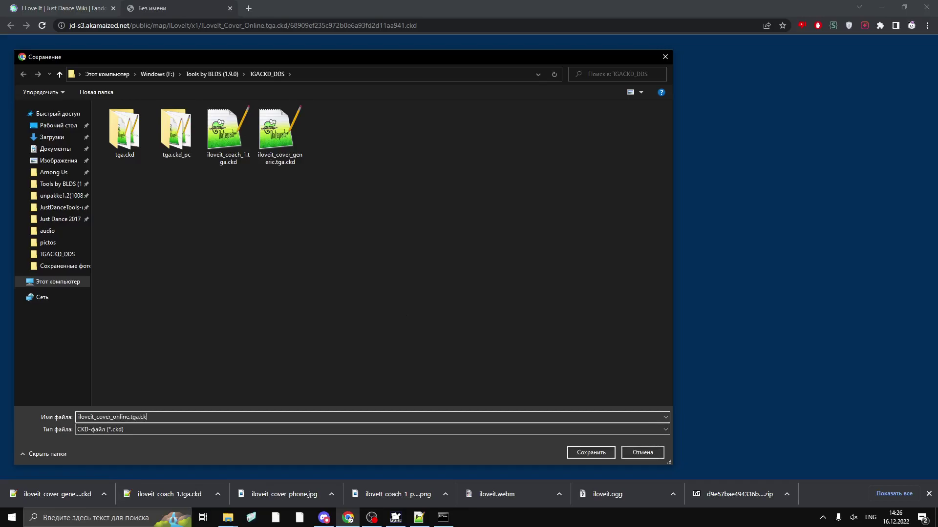
{"action": "key", "text": "Return"}
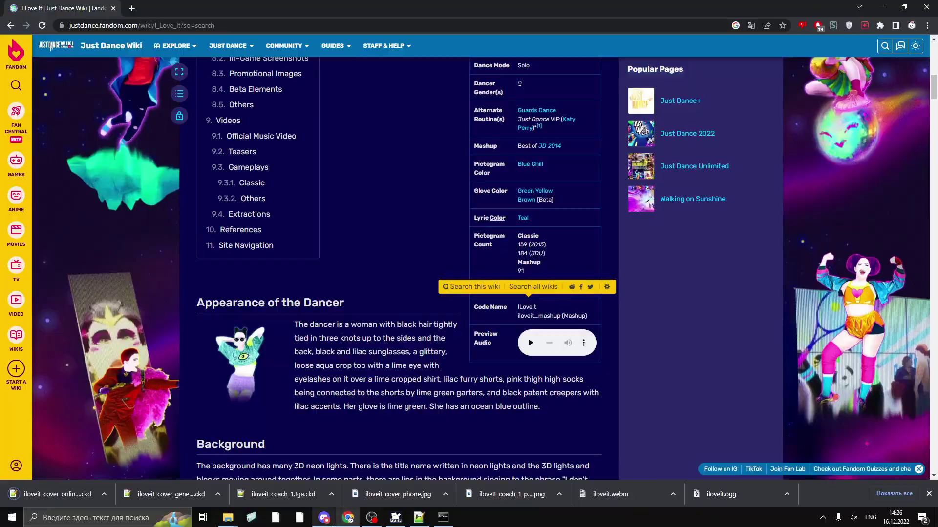
{"action": "left_click", "coordinate": [329, 513]}
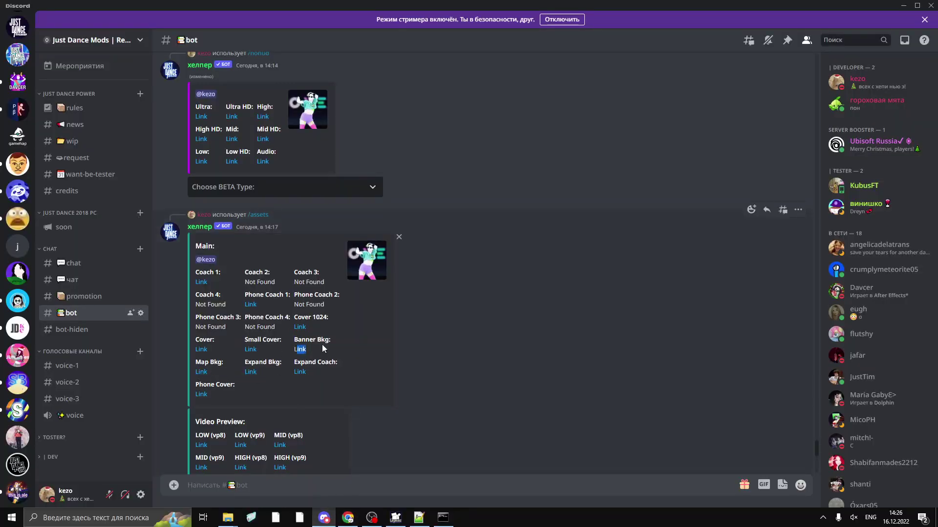
- Check the bot's Banner Bkg entry, switch to the I Love It wiki page in Chrome, and find the map background images
{"action": "left_click_drag", "start_coordinate": [295, 340], "coordinate": [327, 345]}
{"action": "left_click", "coordinate": [348, 518]}
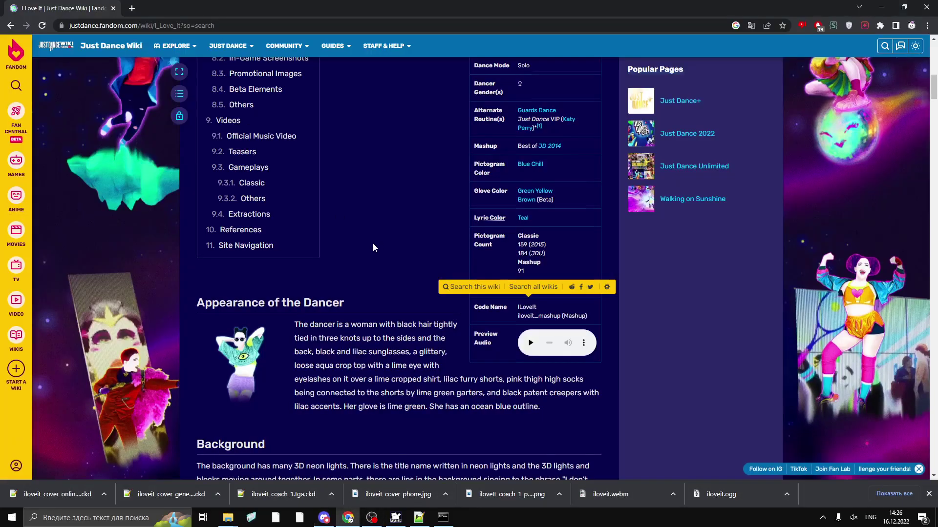
{"action": "scroll", "coordinate": [373, 242], "scroll_direction": "down", "scroll_amount": 10}
{"action": "scroll", "coordinate": [373, 247], "scroll_direction": "down", "scroll_amount": 20}
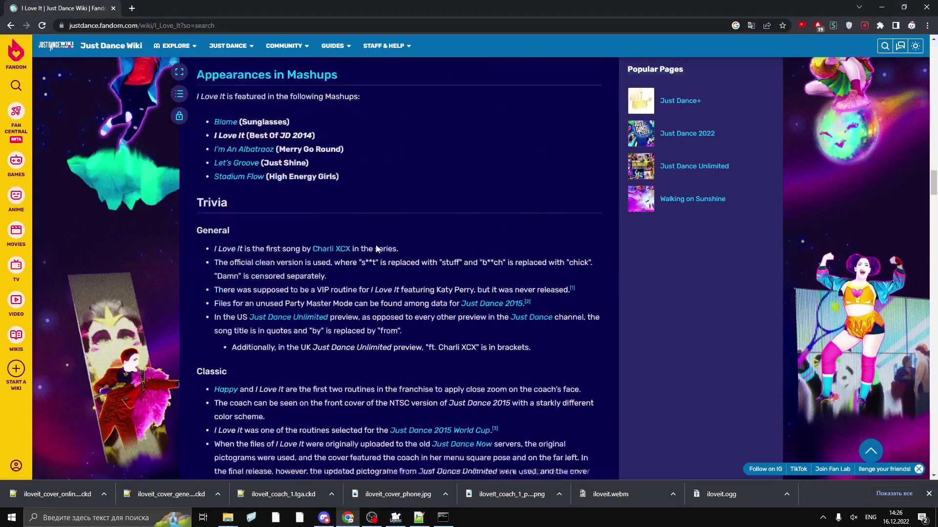
{"action": "scroll", "coordinate": [376, 249], "scroll_direction": "down", "scroll_amount": 15}
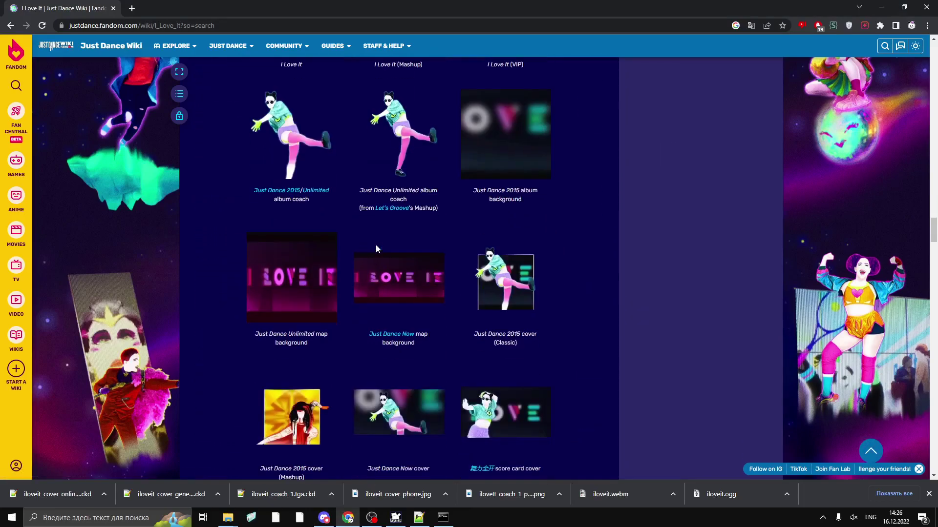
{"action": "scroll", "coordinate": [376, 250], "scroll_direction": "down", "scroll_amount": 4}
{"action": "scroll", "coordinate": [377, 251], "scroll_direction": "up", "scroll_amount": 6}
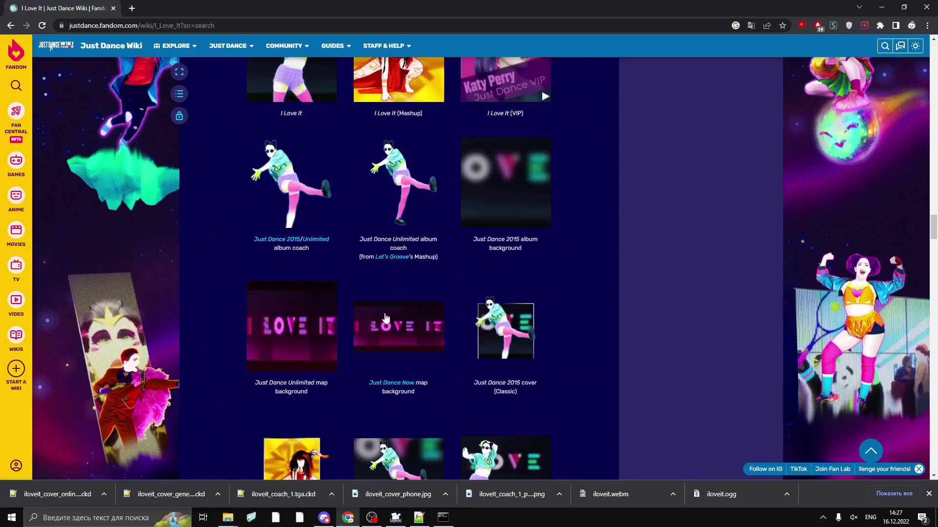
- Open the full-size Just Dance Now map background in a new tab, look through the Others gallery, and close that tab
{"action": "left_click", "coordinate": [401, 331]}
{"action": "right_click", "coordinate": [210, 62]}
{"action": "left_click", "coordinate": [221, 69]}
{"action": "left_click", "coordinate": [903, 314]}
{"action": "scroll", "coordinate": [562, 283], "scroll_direction": "down", "scroll_amount": 5}
{"action": "scroll", "coordinate": [548, 275], "scroll_direction": "down", "scroll_amount": 10}
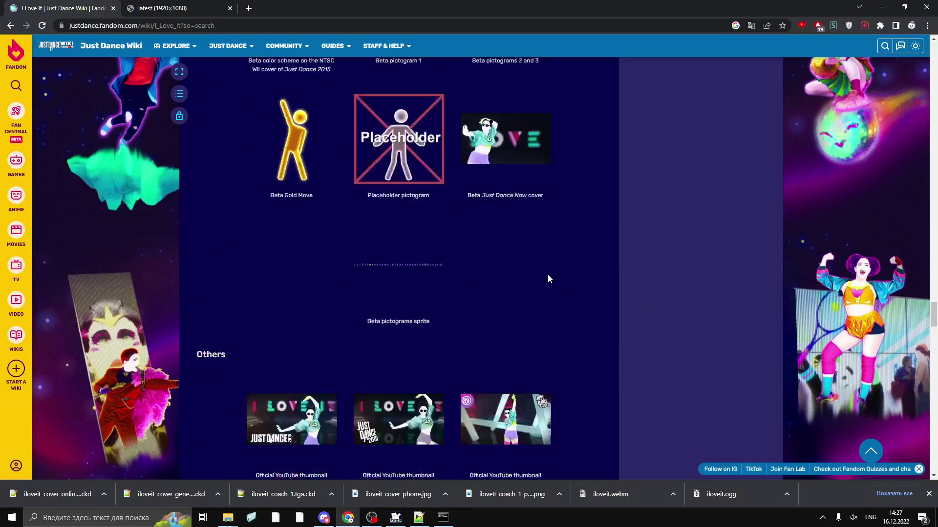
{"action": "scroll", "coordinate": [547, 274], "scroll_direction": "down", "scroll_amount": 7}
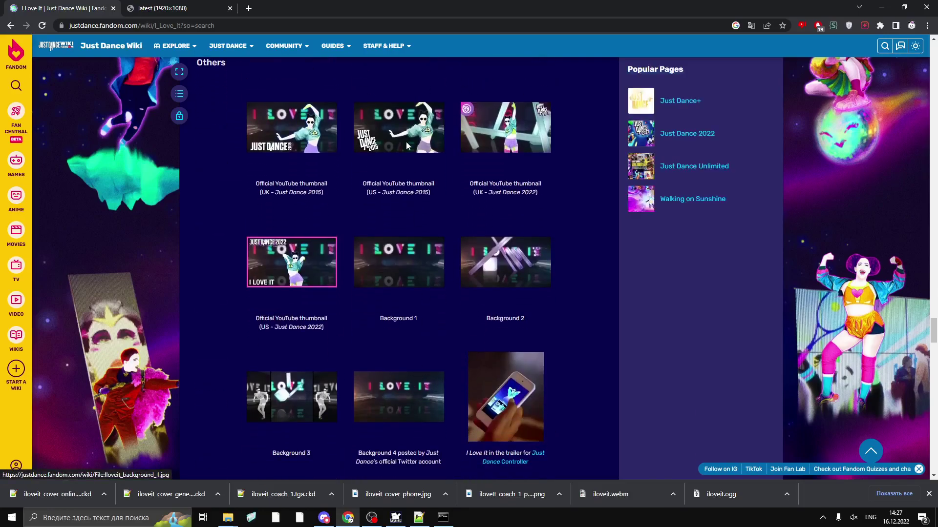
{"action": "left_click", "coordinate": [230, 8]}
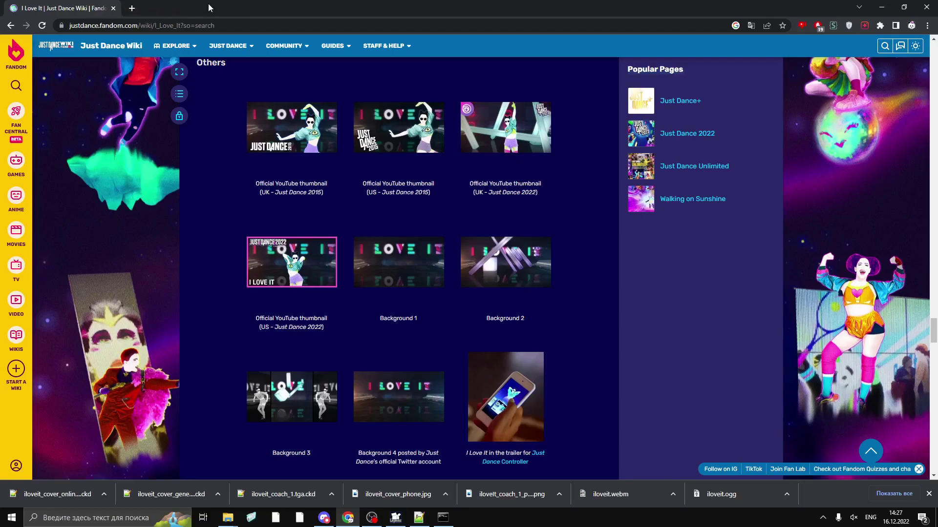
- Open Photopea in a new tab and create a new 2048 x 1024 pixel project
{"action": "left_click", "coordinate": [138, 8]}
{"action": "left_click", "coordinate": [80, 43]}
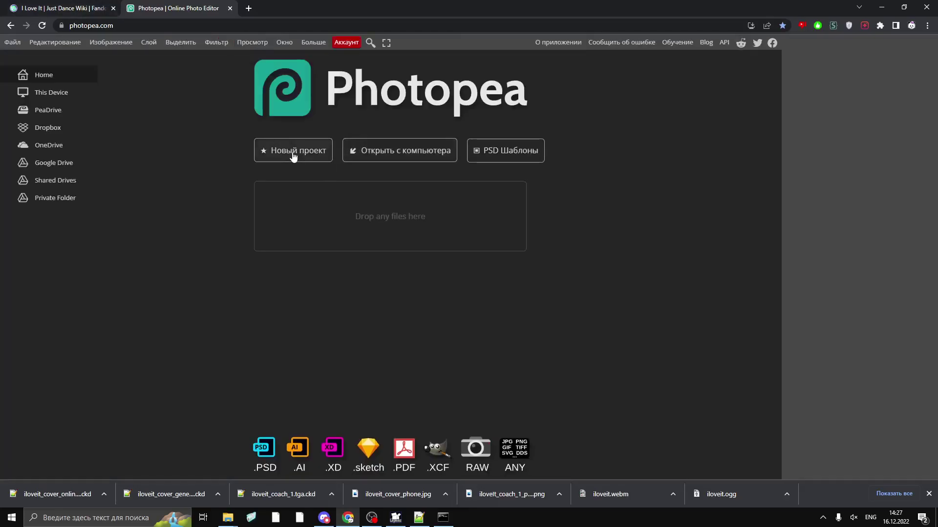
{"action": "left_click", "coordinate": [293, 155]}
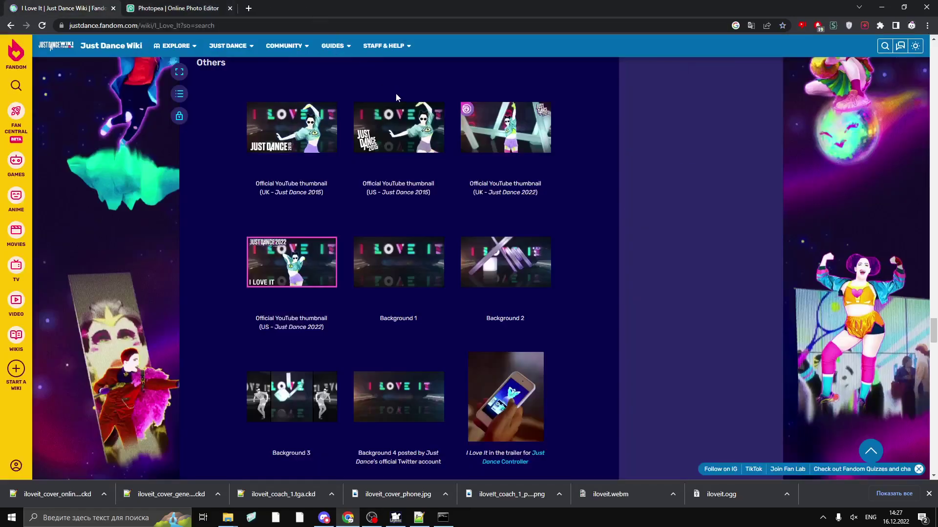
{"action": "scroll", "coordinate": [393, 98], "scroll_direction": "down", "scroll_amount": 6}
{"action": "scroll", "coordinate": [413, 115], "scroll_direction": "up", "scroll_amount": 4}
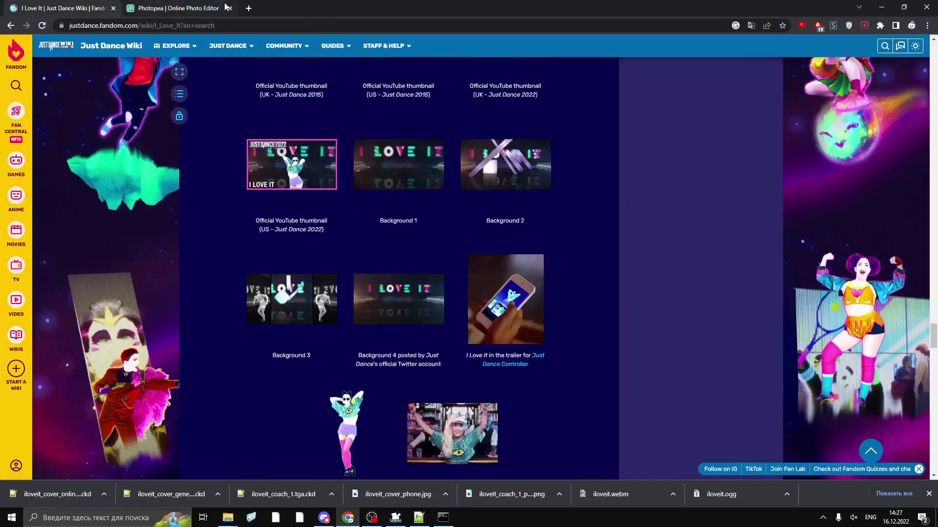
{"action": "left_click", "coordinate": [218, 7]}
{"action": "type", "text": "2048"}
{"action": "key", "text": "Tab"}
{"action": "type", "text": "1024"}
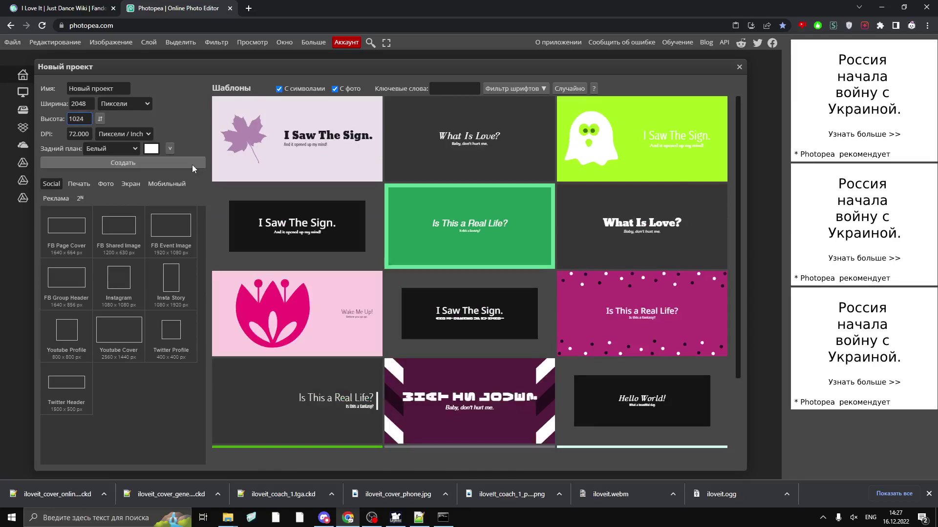
{"action": "left_click", "coordinate": [192, 165]}
- Open the full-size Background 2 image from the wiki page's Others gallery in a new tab
{"action": "left_click", "coordinate": [82, 5]}
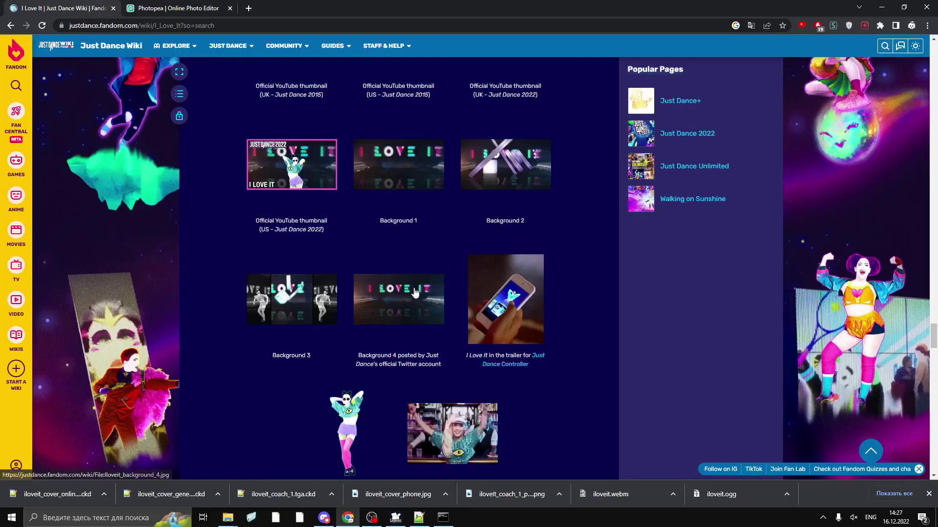
{"action": "left_click", "coordinate": [528, 189]}
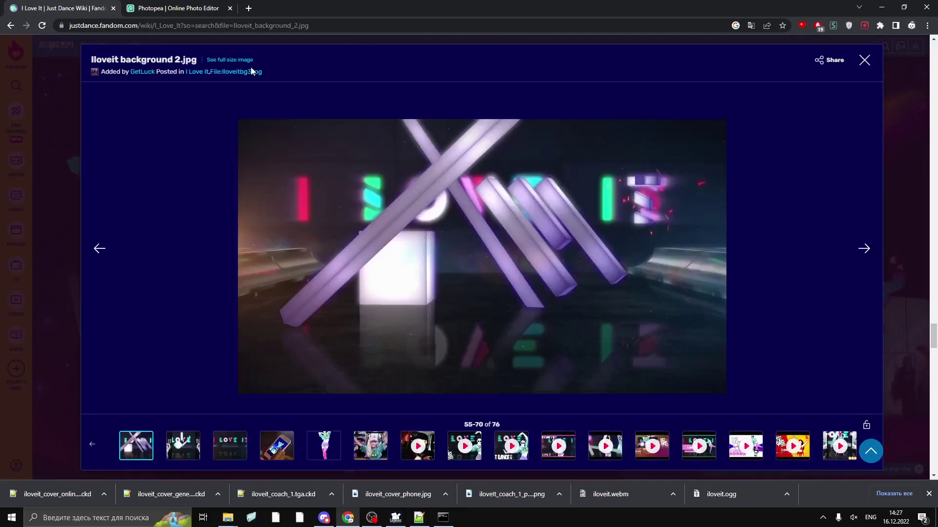
{"action": "right_click", "coordinate": [239, 60]}
{"action": "left_click", "coordinate": [255, 69]}
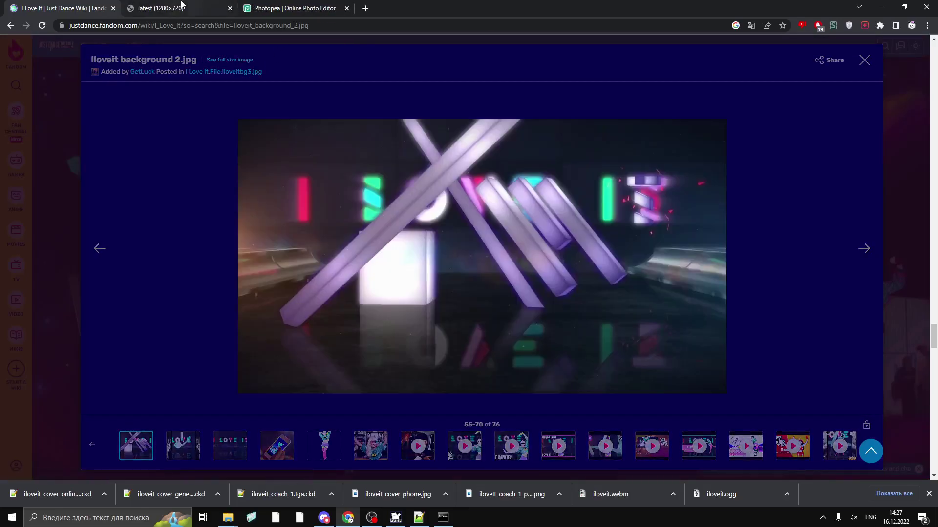
{"action": "left_click", "coordinate": [910, 314]}
{"action": "scroll", "coordinate": [488, 322], "scroll_direction": "up", "scroll_amount": 1}
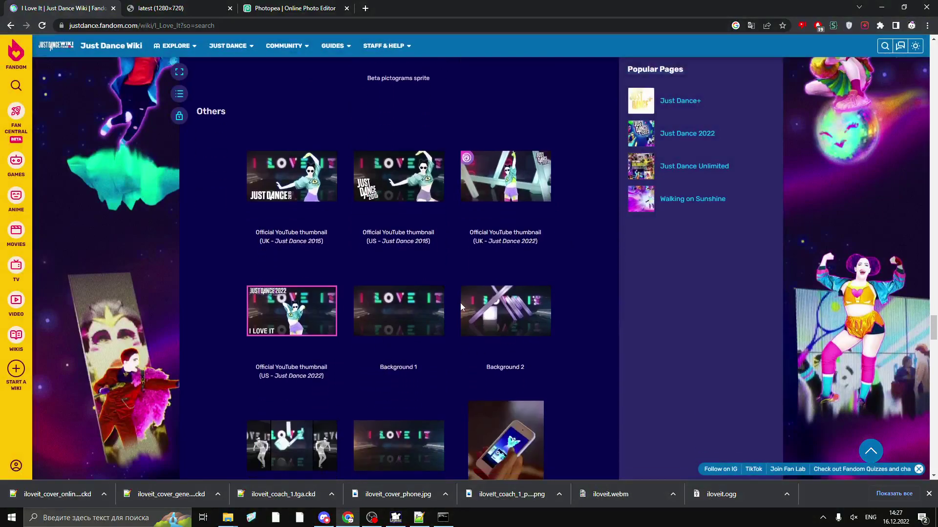
{"action": "scroll", "coordinate": [460, 303], "scroll_direction": "up", "scroll_amount": 20}
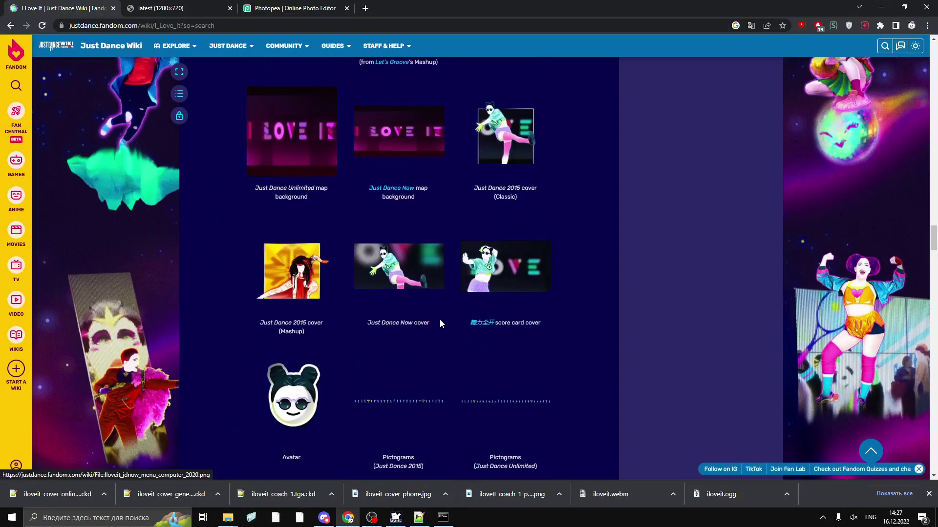
{"action": "scroll", "coordinate": [440, 322], "scroll_direction": "up", "scroll_amount": 7}
{"action": "scroll", "coordinate": [403, 328], "scroll_direction": "down", "scroll_amount": 3}
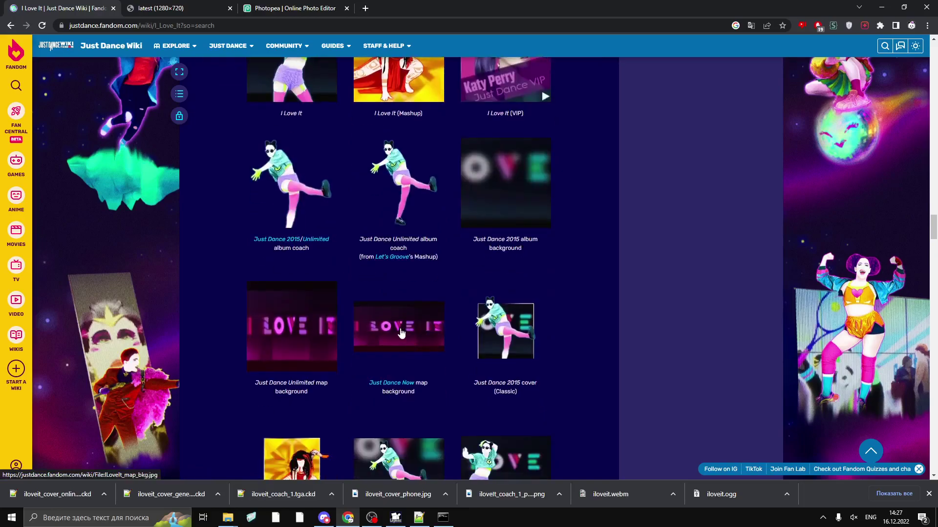
- Copy the full-size Background 2 image into the Photopea project and stretch it to fill the whole canvas
{"action": "key", "text": "ctrl+Tab"}
{"action": "right_click", "coordinate": [369, 189]}
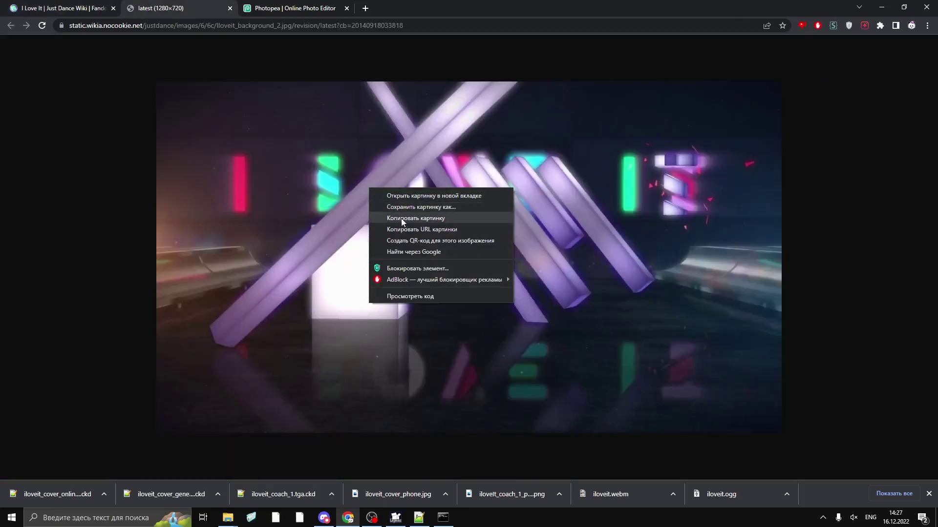
{"action": "left_click", "coordinate": [400, 218]}
{"action": "left_click", "coordinate": [322, 9]}
{"action": "key", "text": "ctrl+v"}
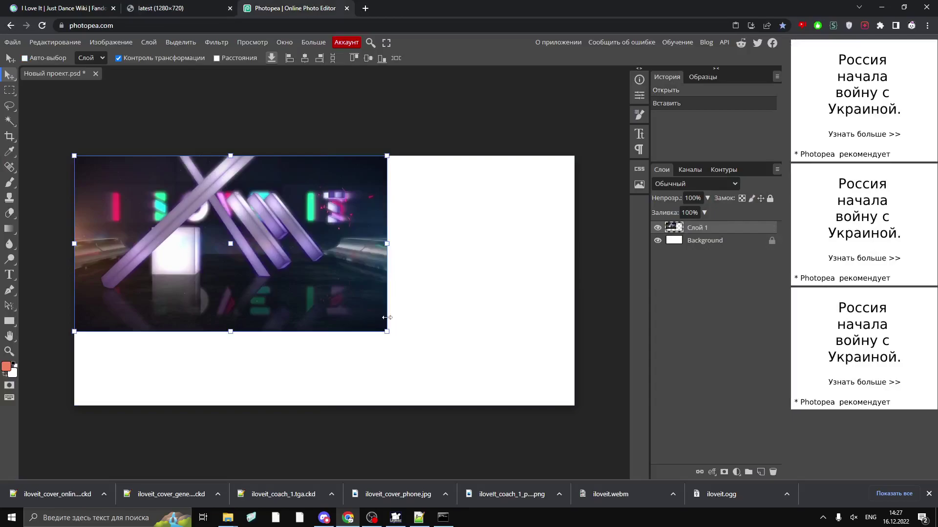
{"action": "left_click_drag", "start_coordinate": [387, 332], "coordinate": [574, 406]}
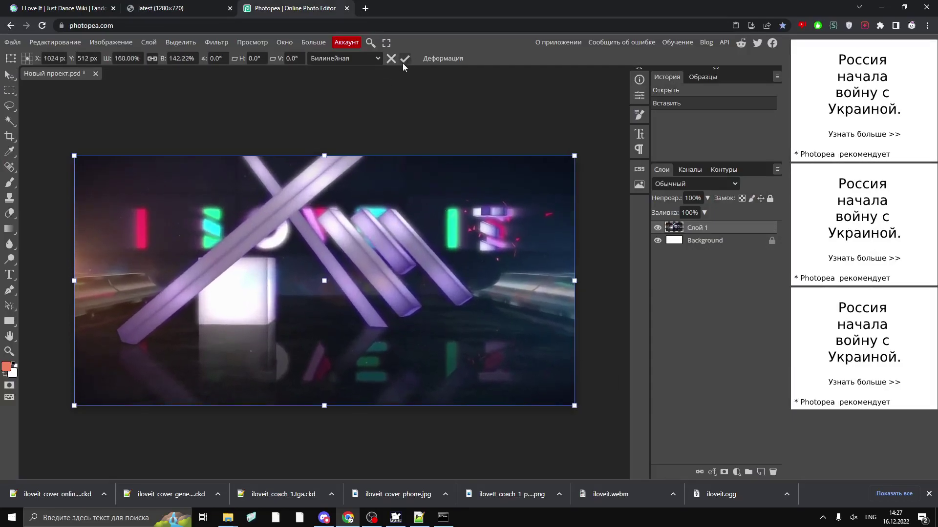
{"action": "left_click", "coordinate": [403, 60]}
- Add a Black & White adjustment layer above the background image and merge the two layers
{"action": "left_click", "coordinate": [740, 471]}
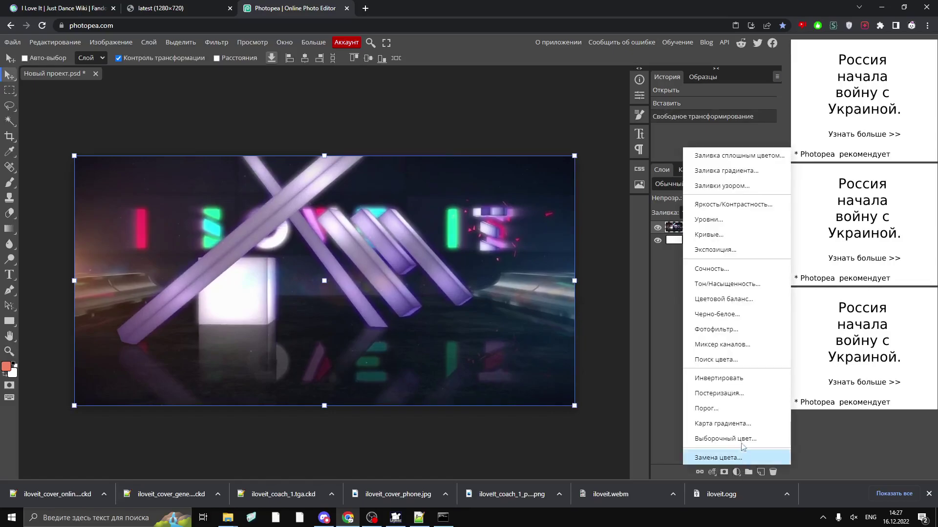
{"action": "left_click", "coordinate": [723, 314]}
{"action": "left_click", "coordinate": [713, 240]}
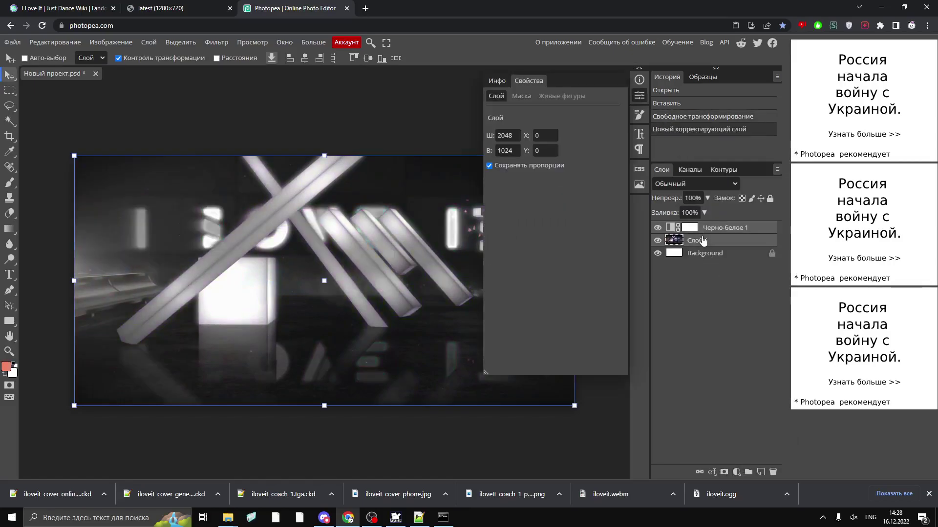
{"action": "right_click", "coordinate": [726, 240]}
{"action": "left_click", "coordinate": [654, 437]}
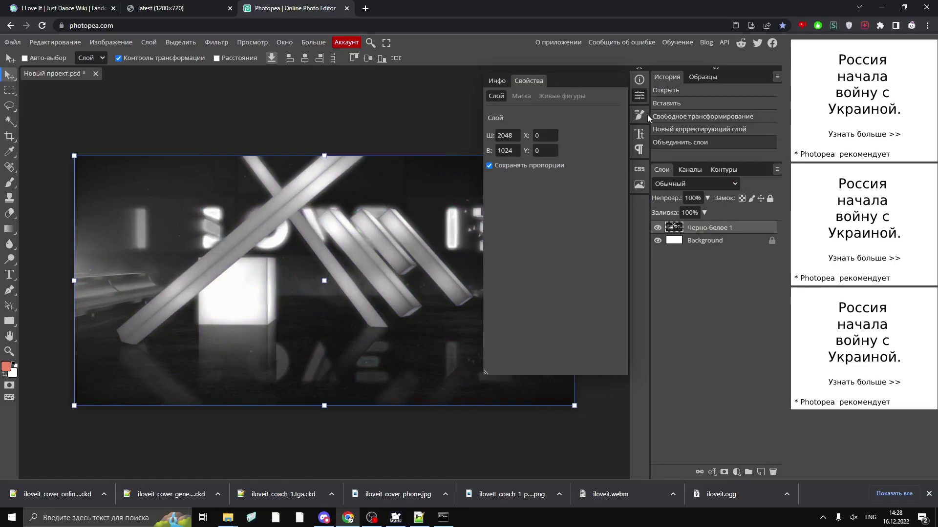
- Add a Color Overlay effect with the Difference blend mode to the black-and-white background layer
{"action": "right_click", "coordinate": [714, 229]}
{"action": "left_click", "coordinate": [693, 216]}
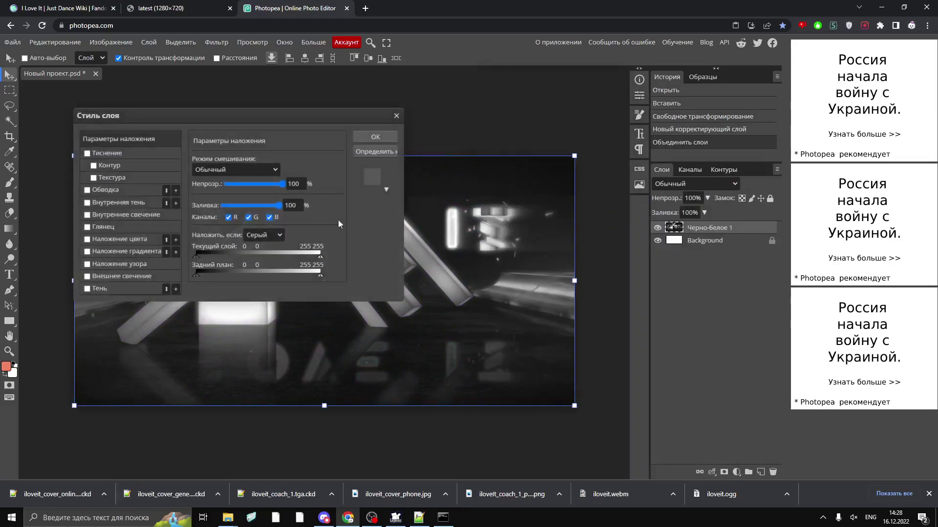
{"action": "left_click", "coordinate": [120, 239]}
{"action": "left_click", "coordinate": [236, 169]}
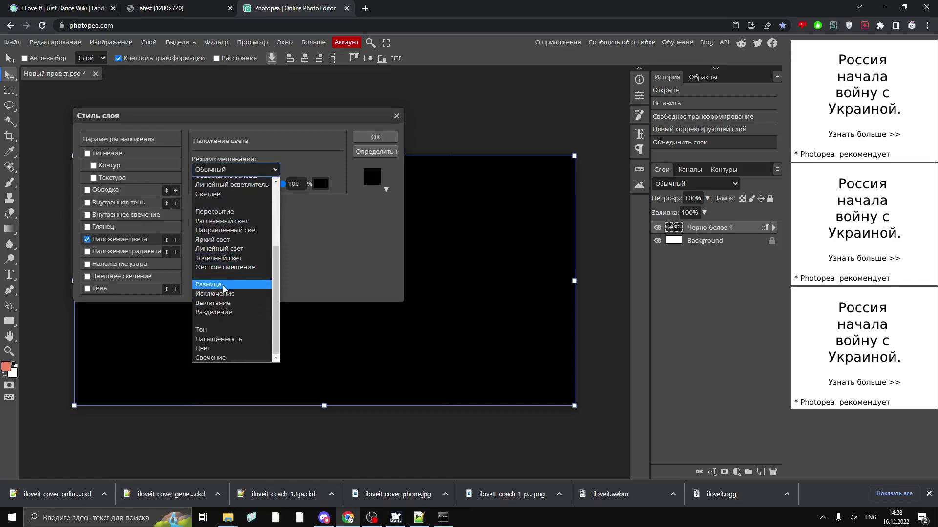
{"action": "left_click", "coordinate": [229, 284]}
- Set the overlay colour to pure blue (0000ff) and apply the layer style
{"action": "left_click", "coordinate": [320, 184]}
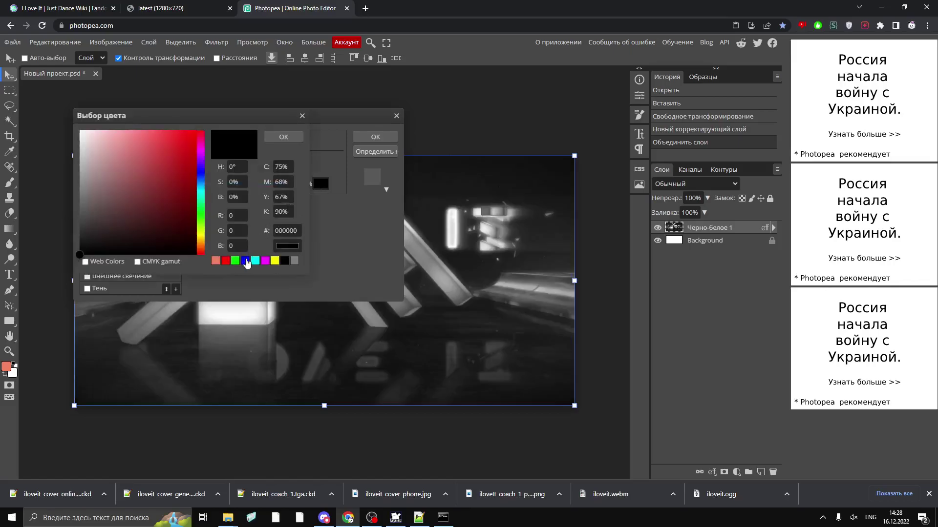
{"action": "left_click", "coordinate": [245, 261]}
{"action": "left_click", "coordinate": [274, 263]}
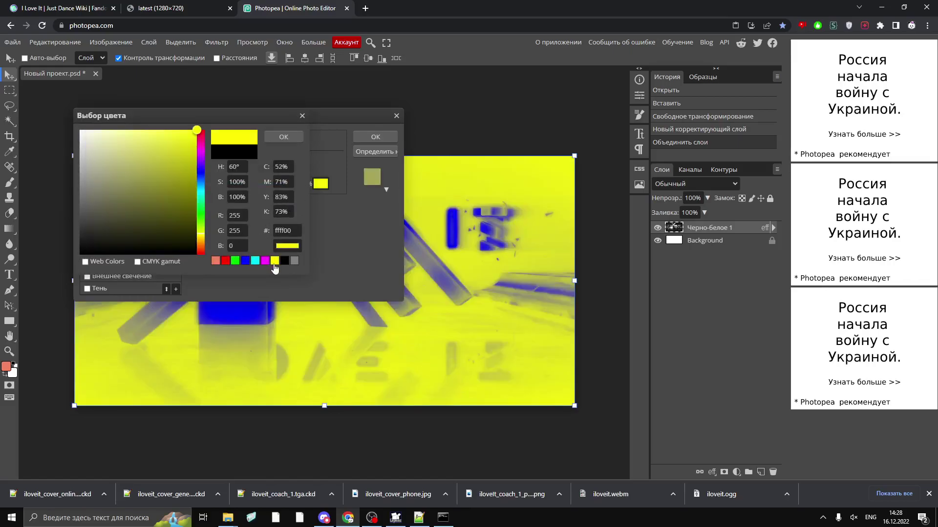
{"action": "left_click", "coordinate": [225, 260]}
{"action": "left_click", "coordinate": [245, 261]}
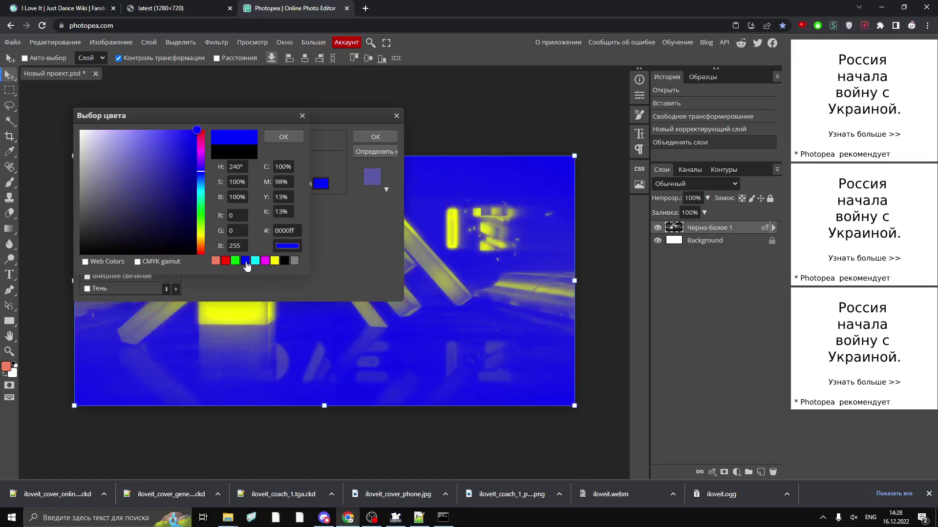
{"action": "left_click", "coordinate": [285, 137]}
{"action": "left_click_drag", "start_coordinate": [295, 114], "coordinate": [611, 138]}
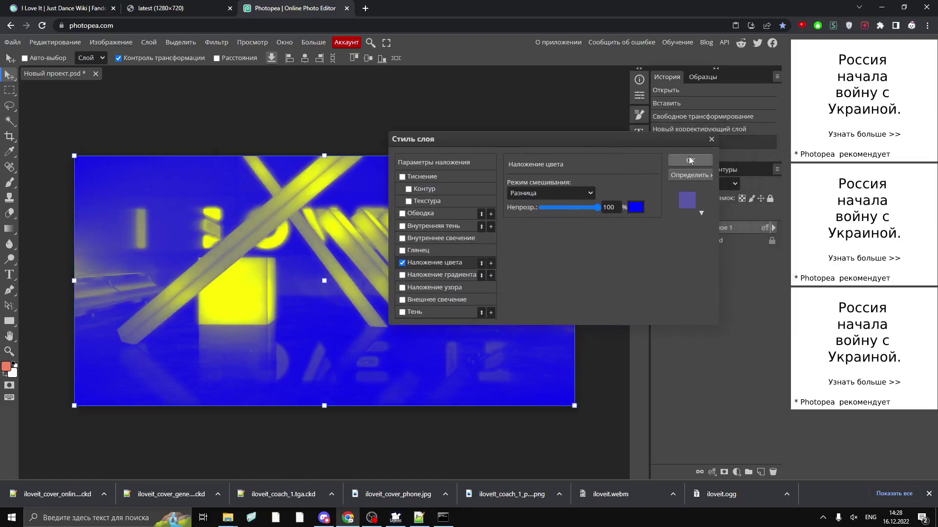
{"action": "left_click", "coordinate": [690, 160]}
- Export the 2048 x 1024 image as DDS with 4x BC3 compression, without mipmaps
{"action": "left_click", "coordinate": [12, 42]}
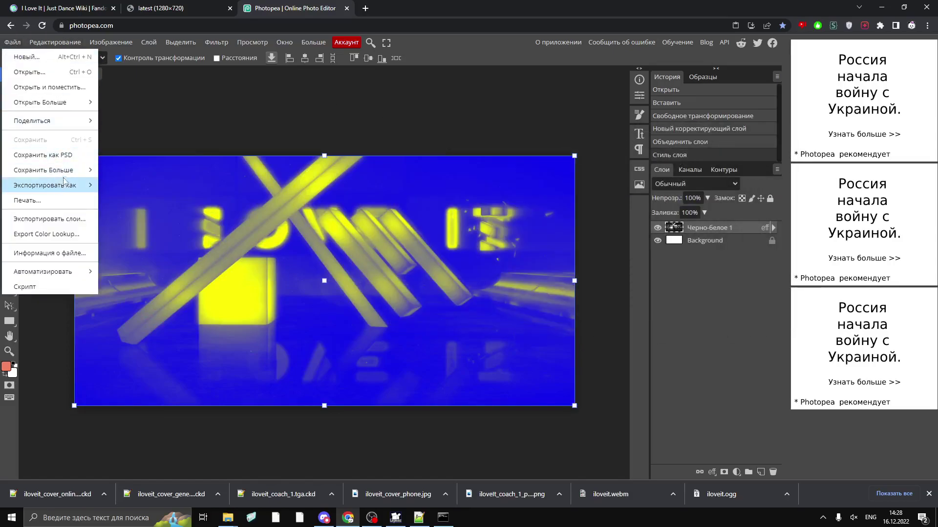
{"action": "mouse_move", "coordinate": [73, 185]}
{"action": "mouse_move", "coordinate": [142, 276]}
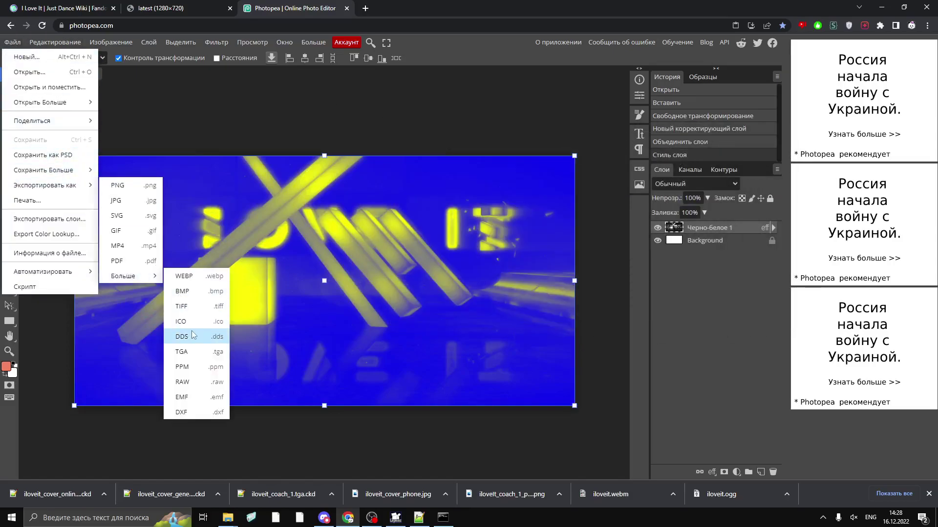
{"action": "key", "text": "Return"}
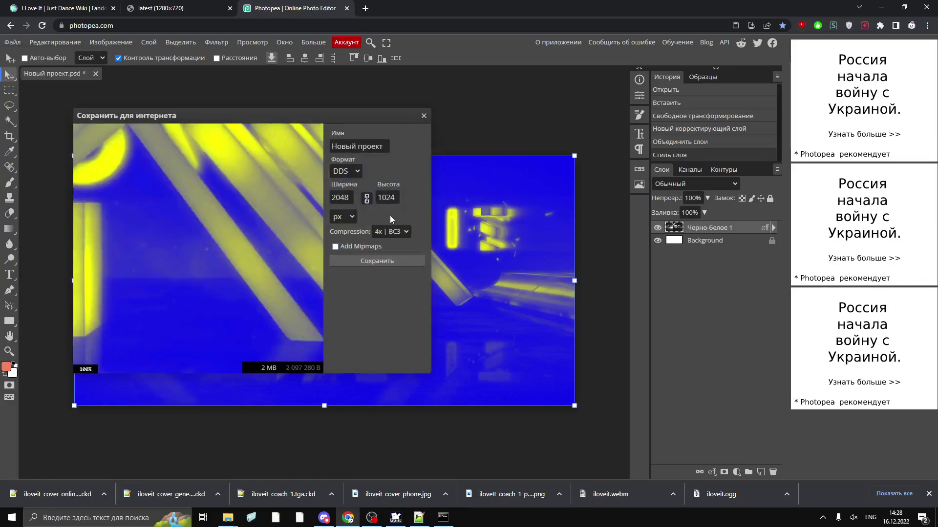
{"action": "left_click", "coordinate": [391, 232]}
{"action": "left_click", "coordinate": [390, 233]}
{"action": "scroll", "coordinate": [264, 224], "scroll_direction": "down", "scroll_amount": 4}
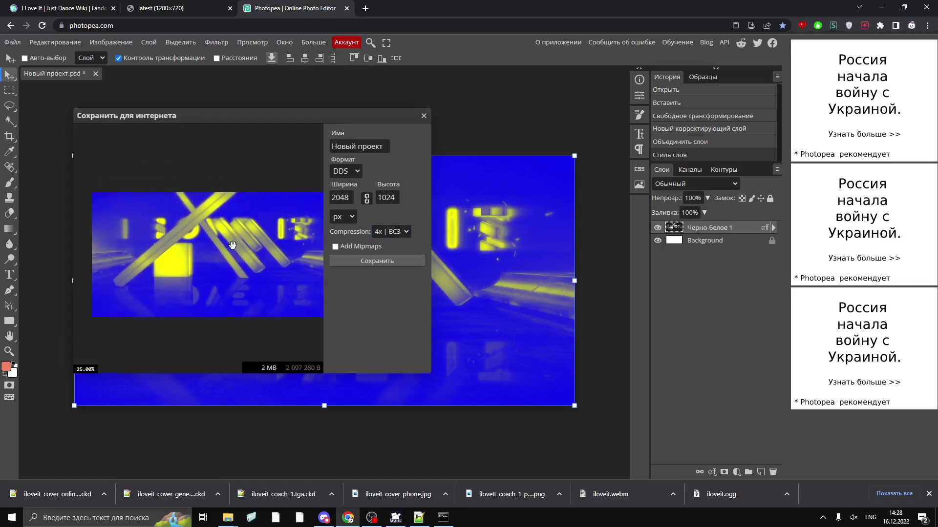
{"action": "left_click", "coordinate": [362, 262]}
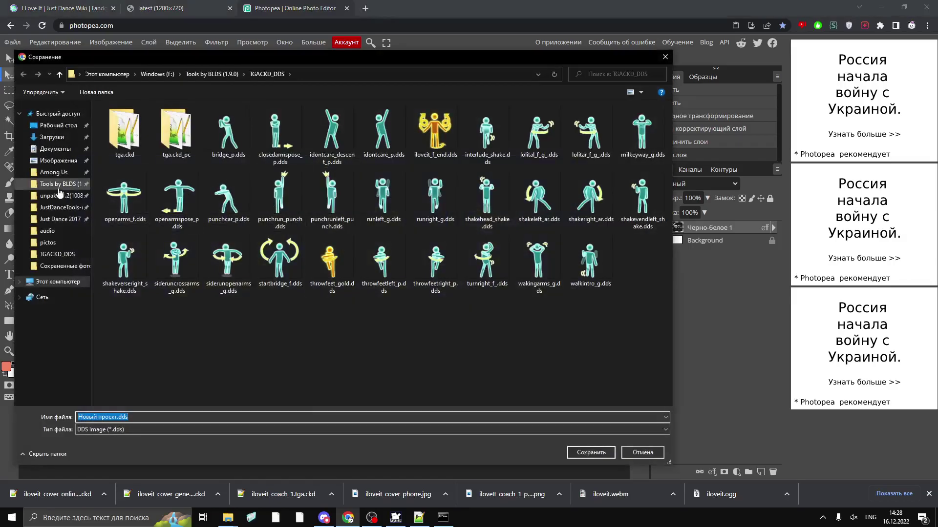
- Permanently delete bridge_p.dds from the TGACKD_DDS folder within the save dialog
{"action": "left_click", "coordinate": [228, 131]}
{"action": "left_click", "coordinate": [602, 276]}
{"action": "left_click", "coordinate": [233, 151]}
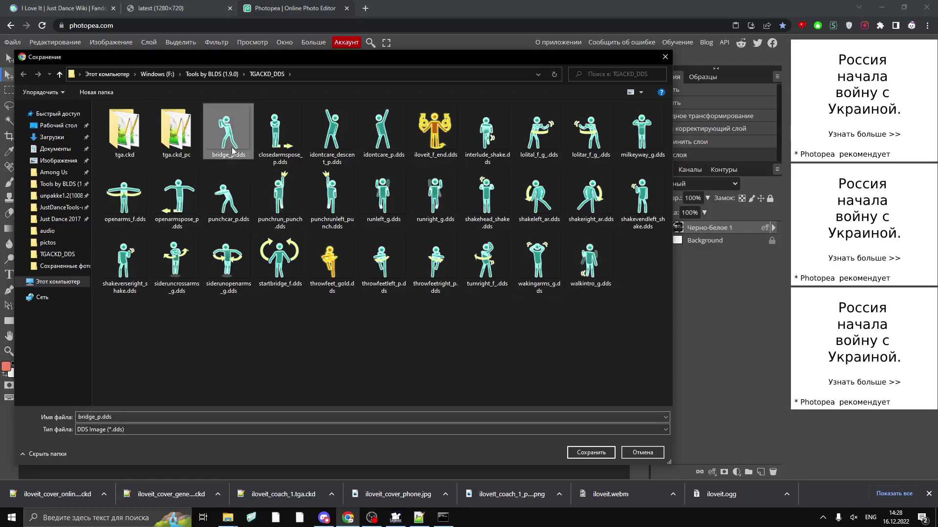
{"action": "double_click", "coordinate": [233, 152]}
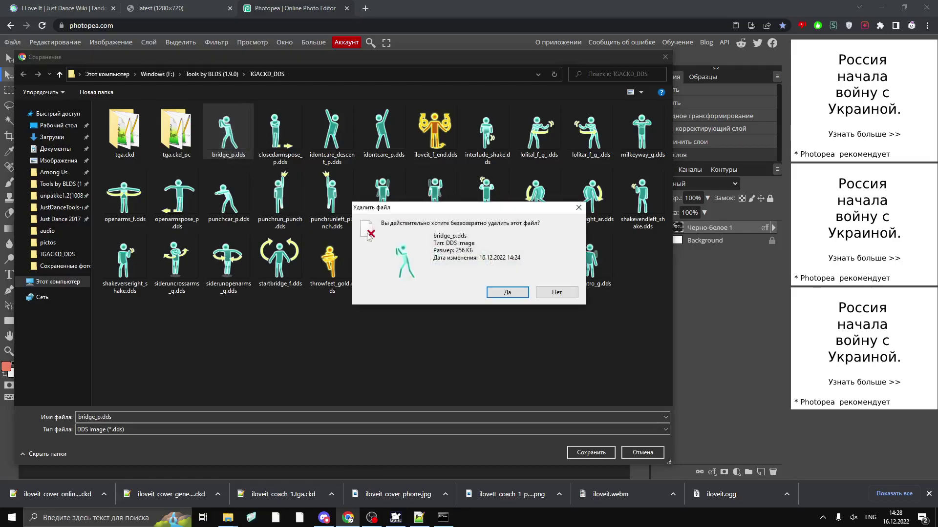
{"action": "left_click", "coordinate": [504, 294]}
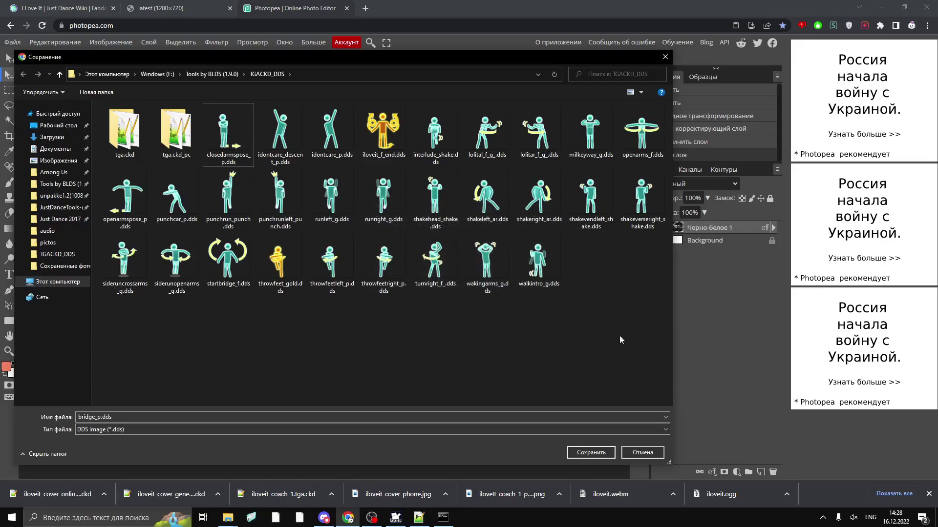
- Save the exported DDS image as iloveit_banner_bkg in the TGACKD_DDS folder
{"action": "left_click", "coordinate": [139, 419]}
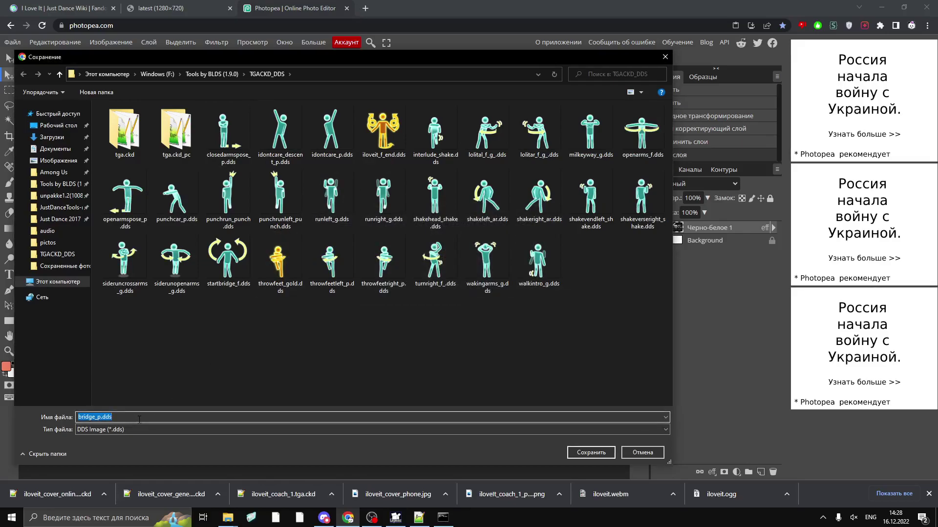
{"action": "type", "text": "iloveit"}
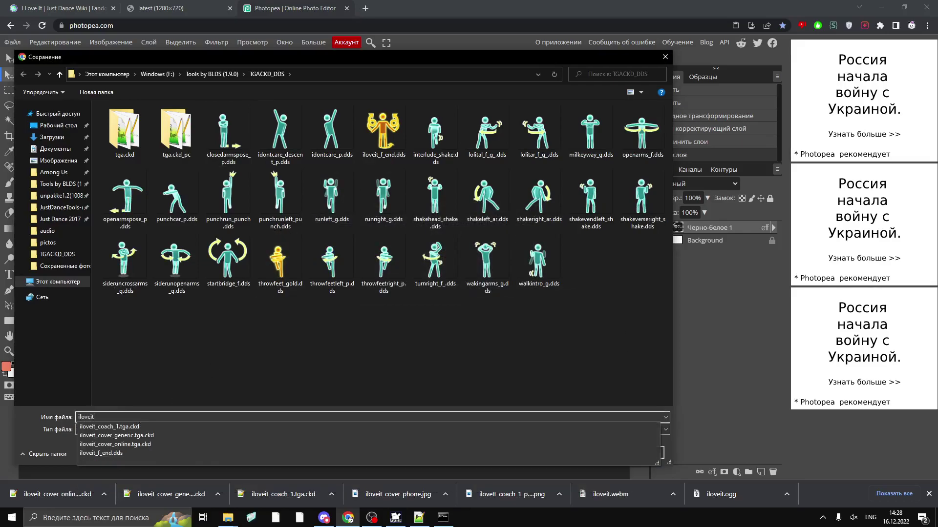
{"action": "type", "text": "_banner_bkg"}
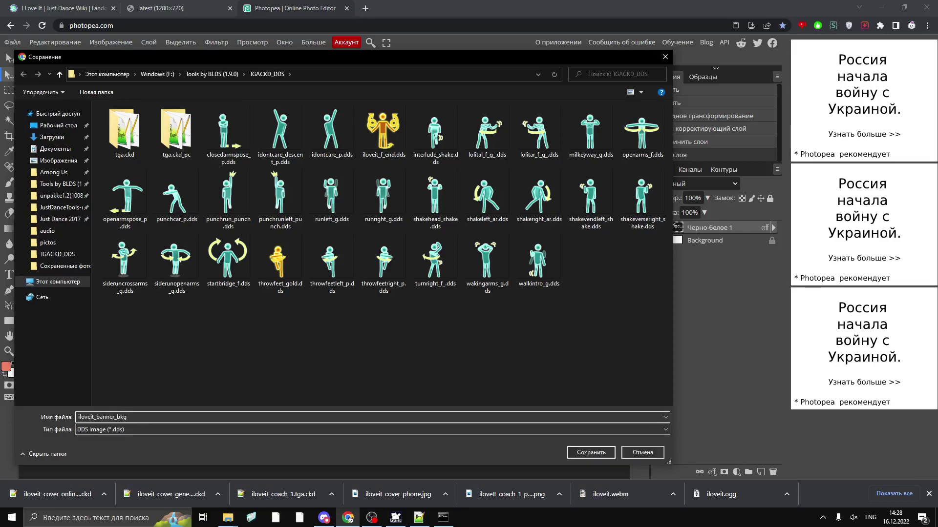
{"action": "key", "text": "Return"}
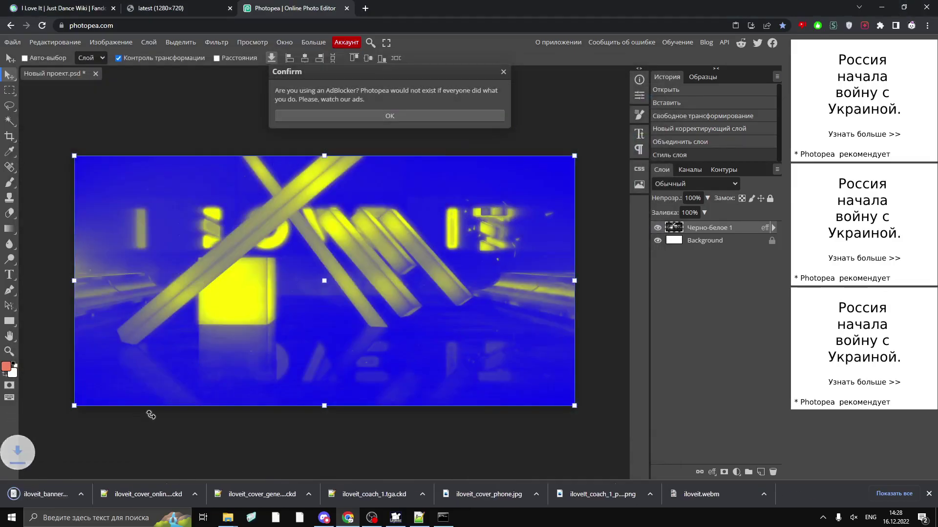
- Close the Photopea project without saving it, and close the full-size background image page
{"action": "left_click", "coordinate": [347, 9]}
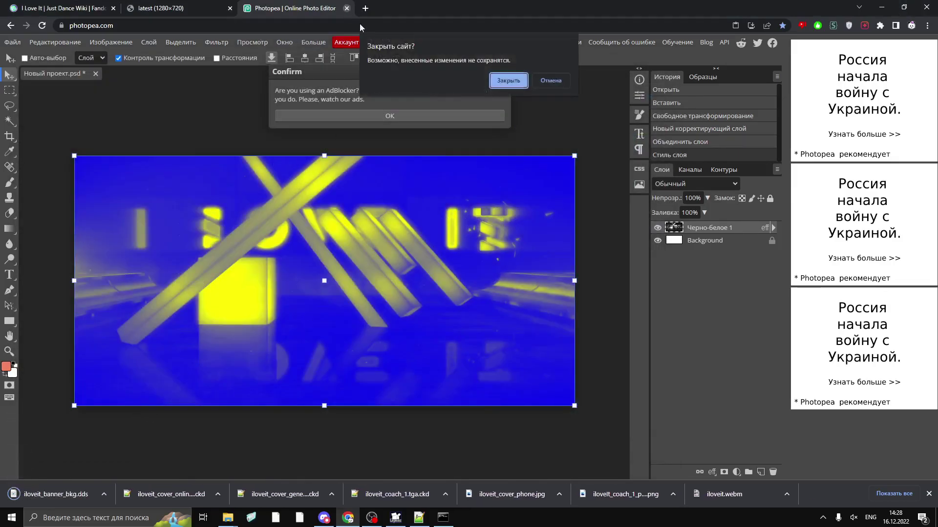
{"action": "left_click", "coordinate": [505, 79]}
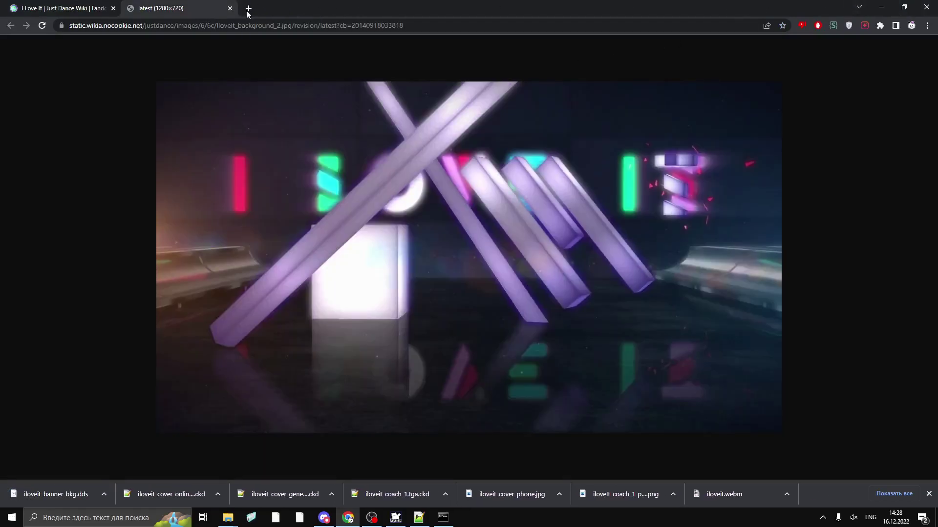
{"action": "left_click", "coordinate": [230, 8]}
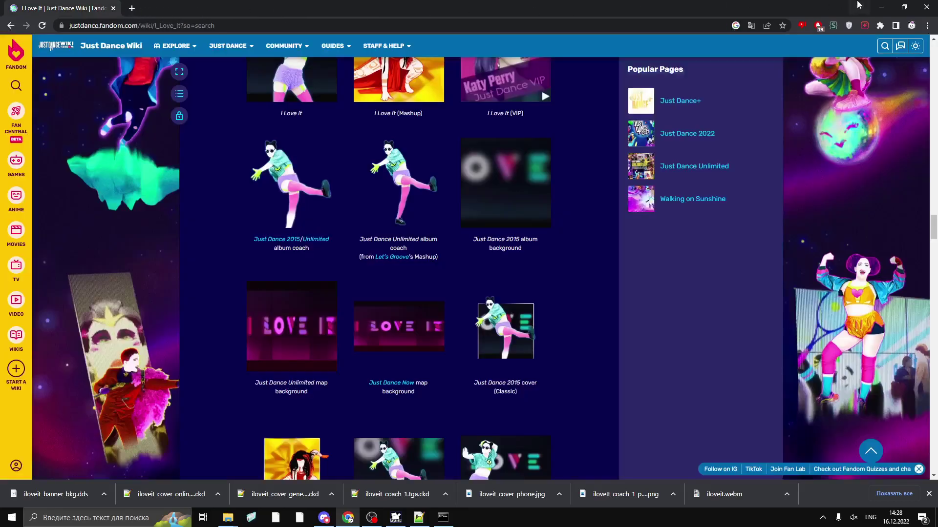
- Switch to Discord and download the bot's Expand Bkg asset into TGACKD_DDS as iloveit_cover_albumbkg.tga.ckd
{"action": "left_click", "coordinate": [882, 6]}
{"action": "left_click_drag", "start_coordinate": [321, 339], "coordinate": [372, 350]}
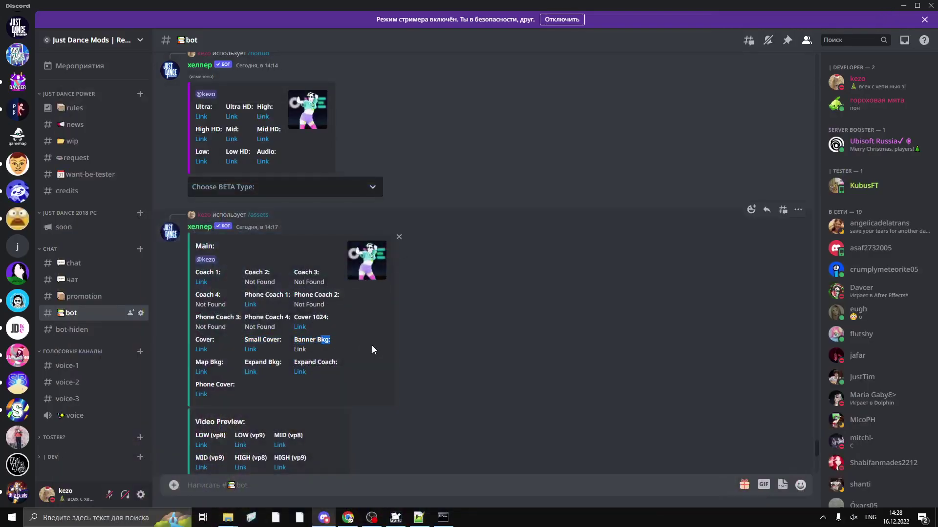
{"action": "left_click", "coordinate": [253, 374]}
{"action": "left_click", "coordinate": [546, 292]}
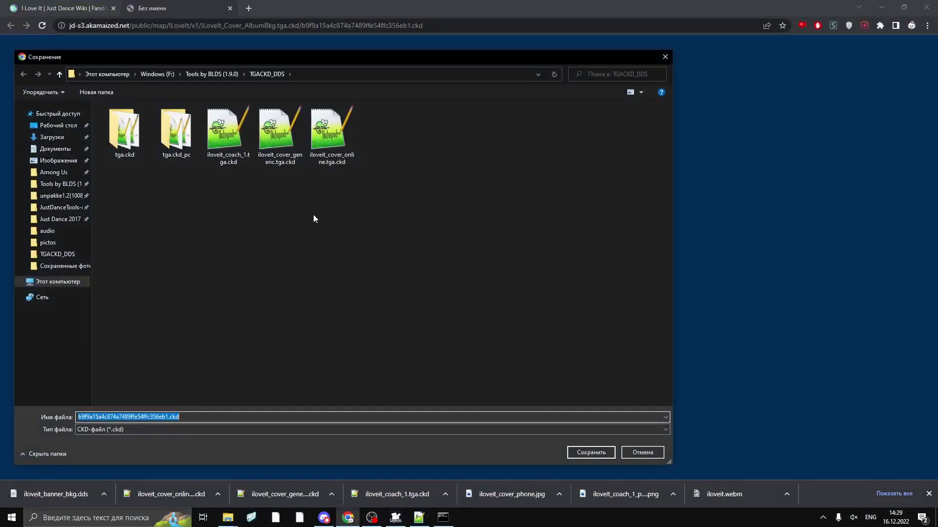
{"action": "type", "text": "iloveit_cover_"}
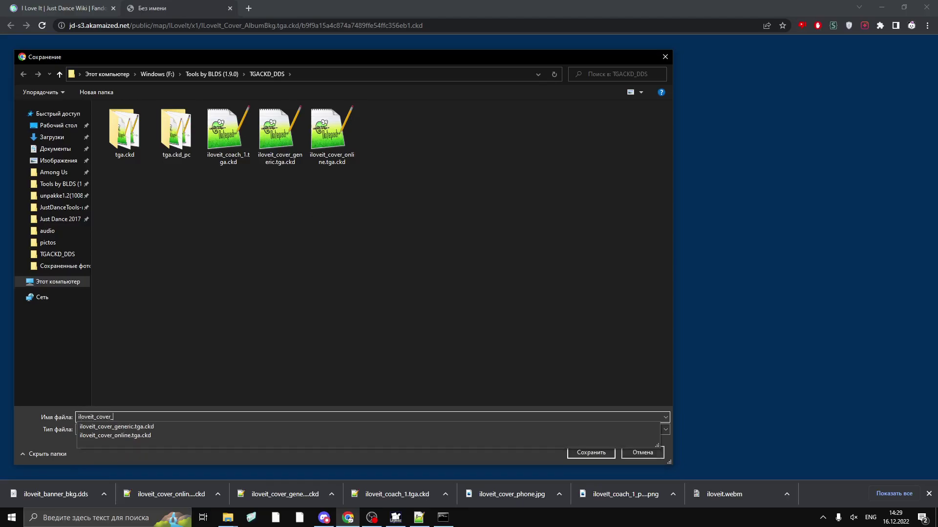
{"action": "type", "text": "albumbkg.tga.c"}
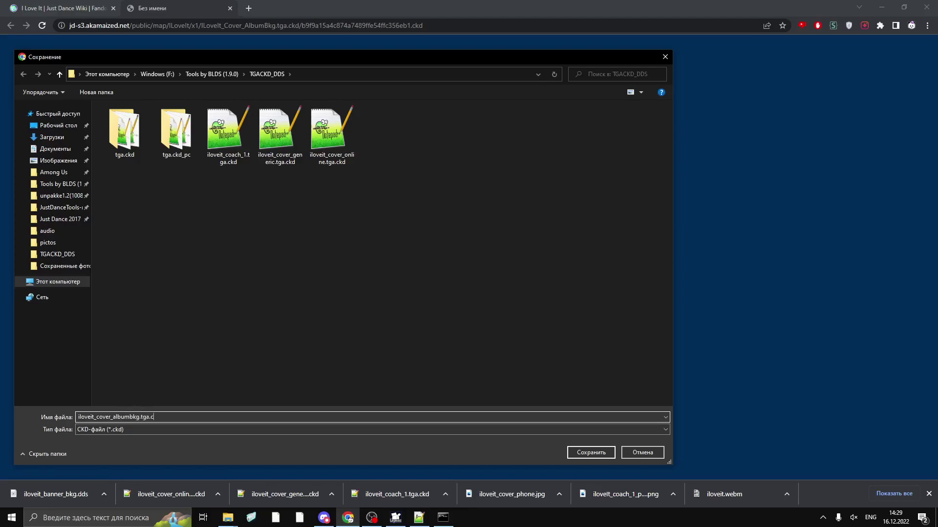
{"action": "key", "text": "Return"}
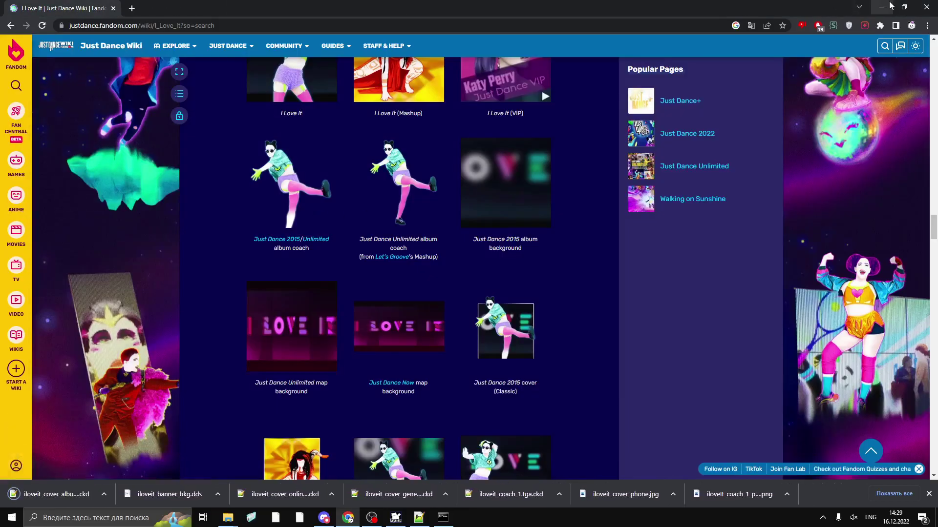
- Download the Expand Coach asset from the Discord bot's message into TGACKD_DDS as iloveit_cover_albumcoach.tga.ckd
{"action": "left_click", "coordinate": [883, 7]}
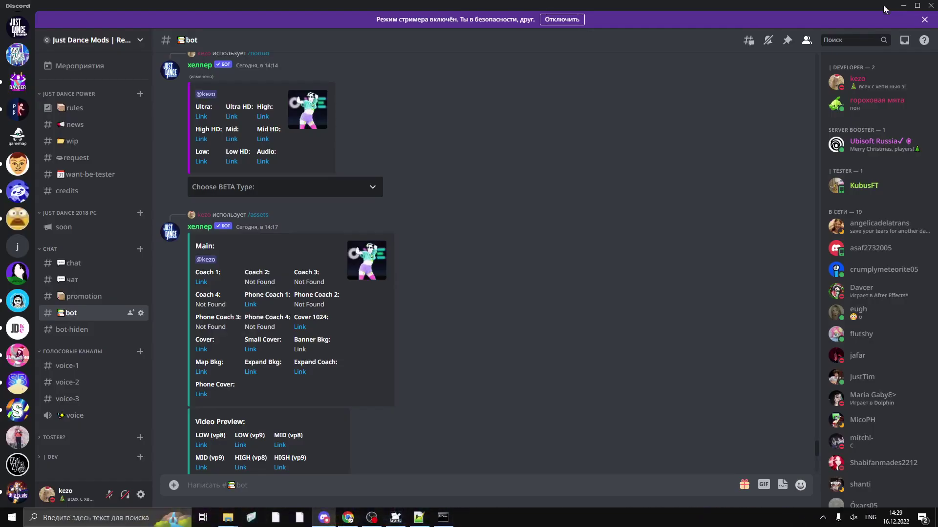
{"action": "left_click", "coordinate": [299, 372]}
{"action": "left_click", "coordinate": [536, 290]}
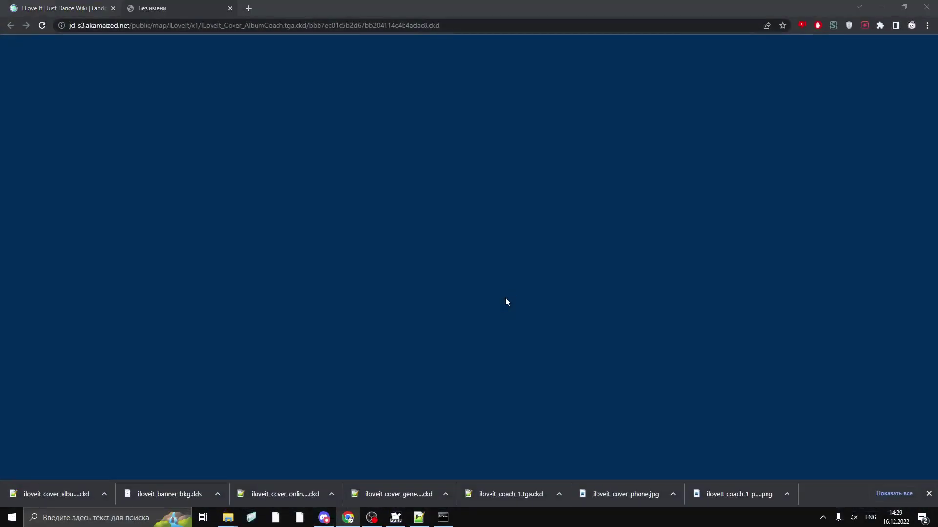
{"action": "type", "text": "ilovei"}
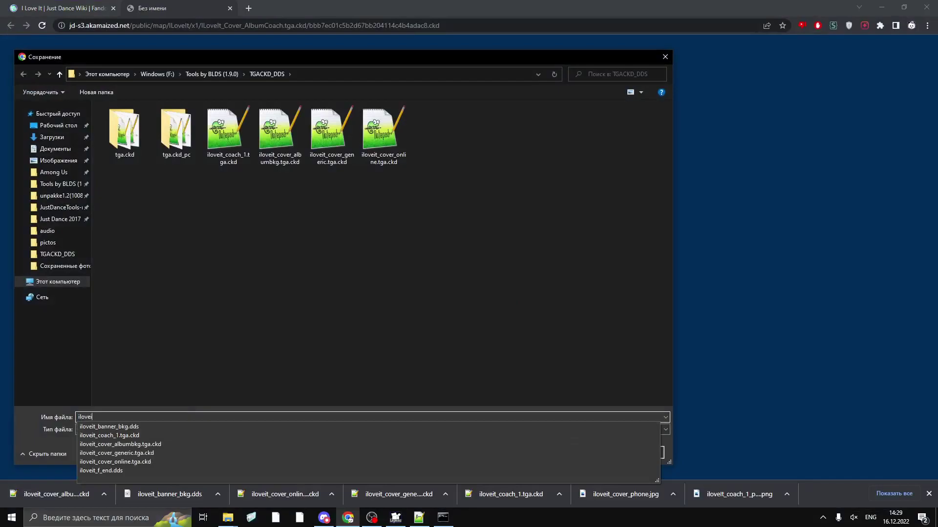
{"action": "type", "text": "t_cover_albumcoach.tga.ckd"}
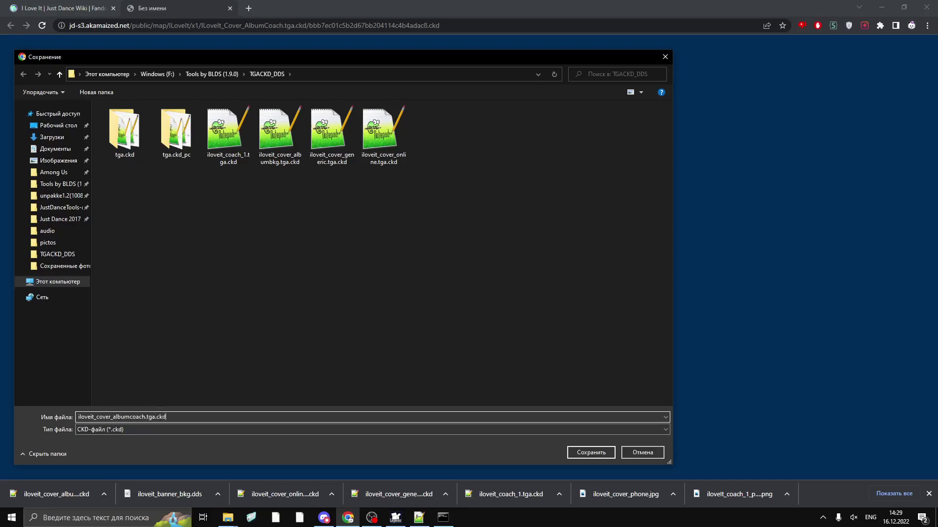
{"action": "key", "text": "Return"}
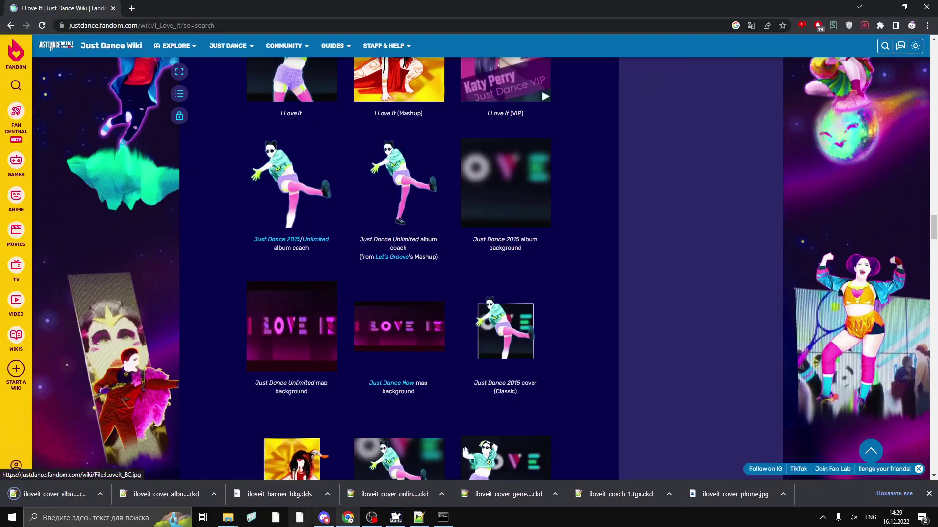
- Switch to File Explorer and open the TGACKD_DDS folder inside Tools by BLDS (1.9.0)
{"action": "left_click", "coordinate": [324, 518]}
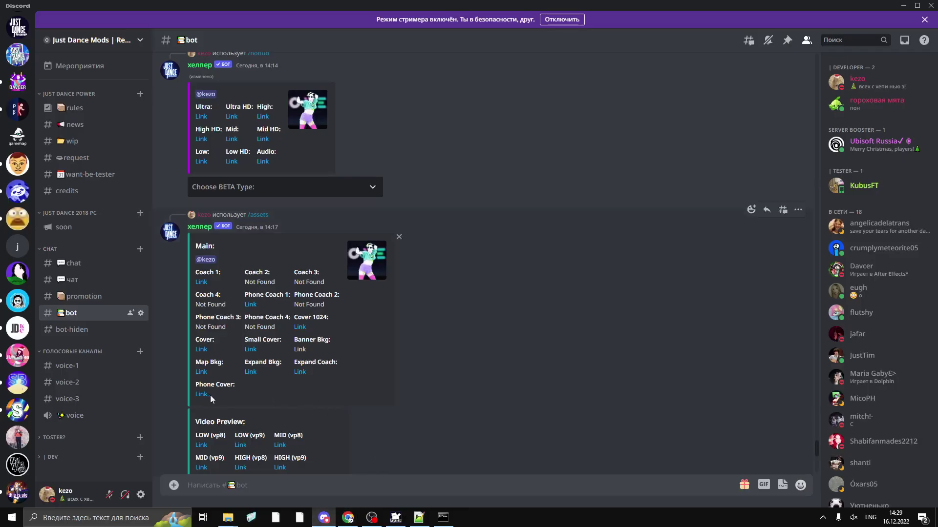
{"action": "left_click", "coordinate": [902, 6]}
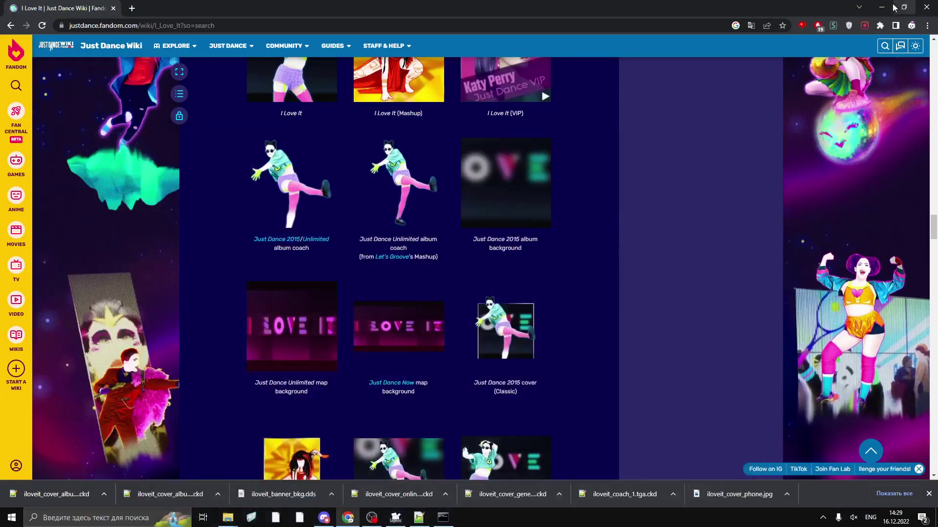
{"action": "left_click", "coordinate": [880, 6]}
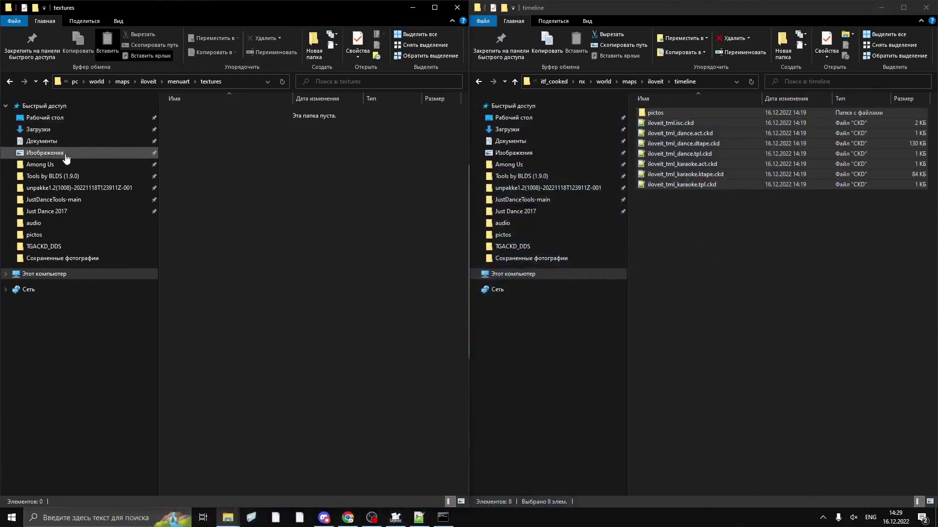
{"action": "left_click", "coordinate": [93, 176]}
{"action": "double_click", "coordinate": [202, 133]}
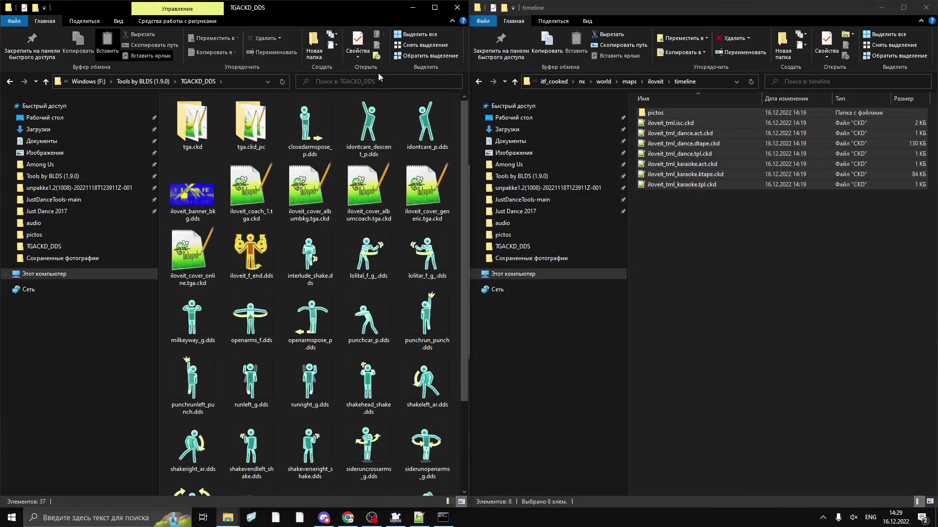
- Search TGACKD_DDS for .dds files and delete the pictogram textures from walkintro_g.dds through lolital_f_g_.dds, keeping iloveit_banner_bkg.dds
{"action": "type", "text": ".dds"}
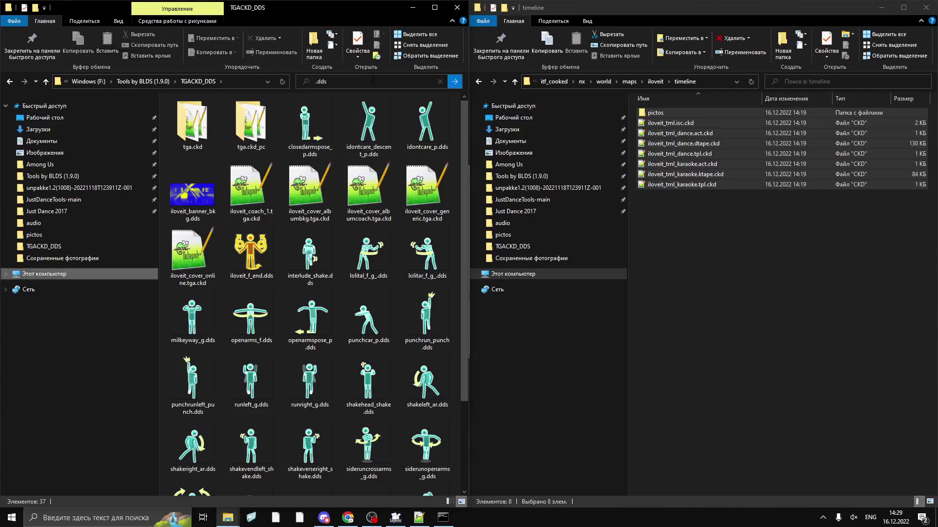
{"action": "left_click", "coordinate": [254, 127]}
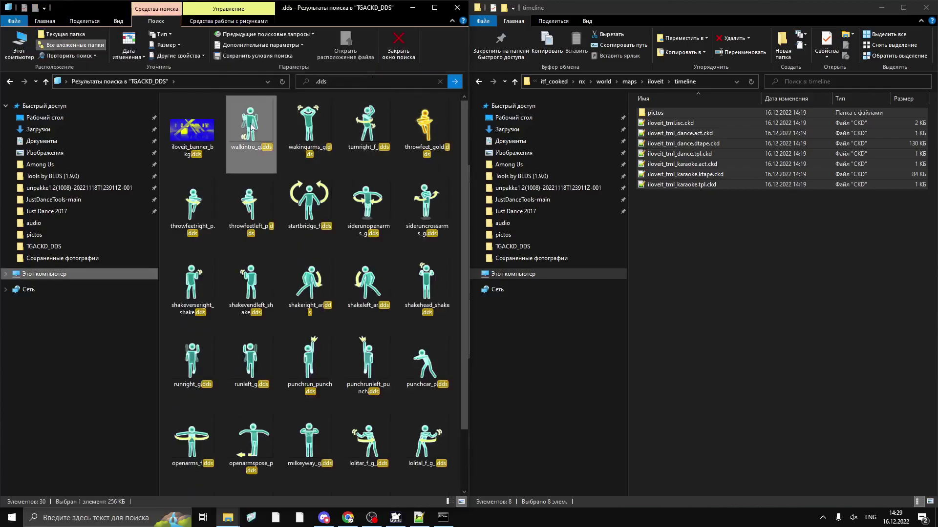
{"action": "left_click", "coordinate": [431, 450], "text": "shift"}
{"action": "key", "text": "shift+Delete"}
{"action": "key", "text": "Escape"}
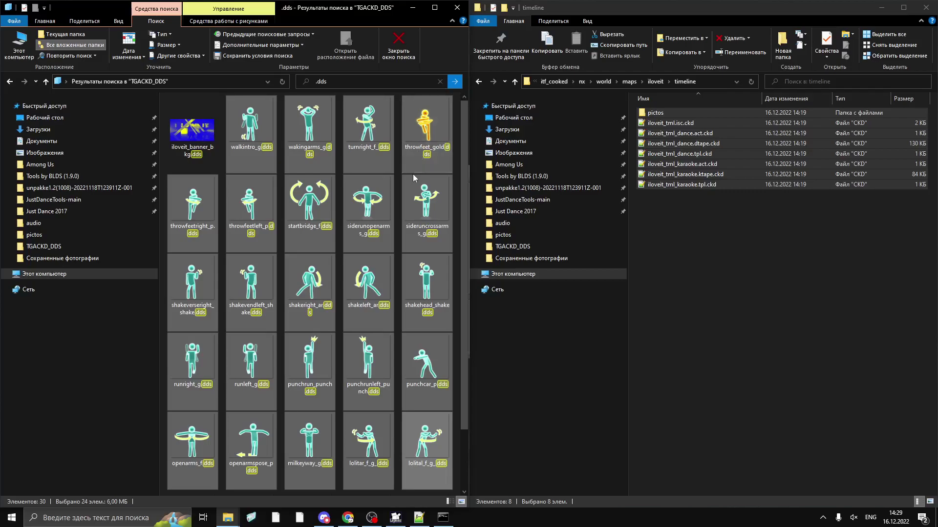
{"action": "key", "text": "shift+Delete"}
{"action": "key", "text": "Return"}
{"action": "left_click", "coordinate": [459, 219]}
{"action": "left_click", "coordinate": [491, 234]}
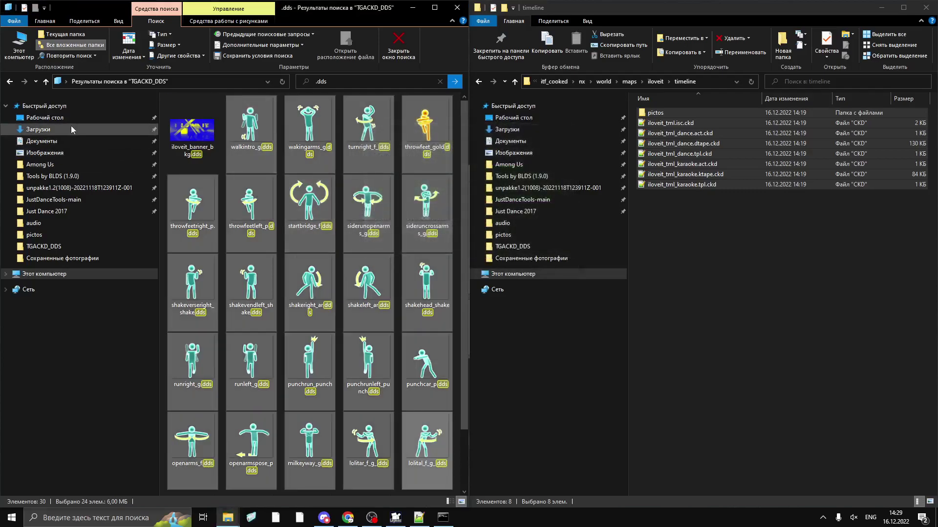
- Return to TGACKD_DDS and delete the remaining pictograms: closedarmspose_p, idontcare_descent_p, idontcare_p, iloveit_f_end and interlude_shake
{"action": "left_click", "coordinate": [10, 81]}
{"action": "left_click", "coordinate": [310, 125]}
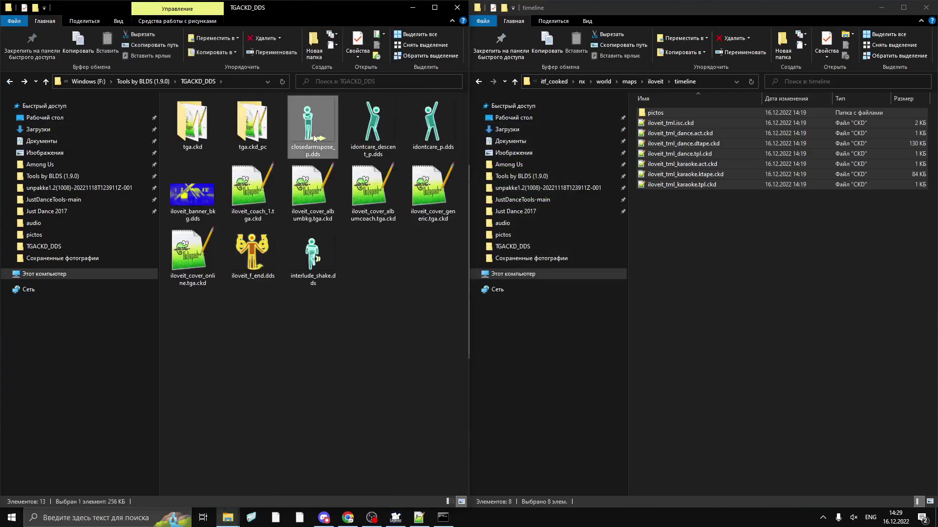
{"action": "left_click", "coordinate": [441, 137], "text": "shift"}
{"action": "key", "text": "Delete"}
{"action": "left_click_drag", "start_coordinate": [341, 180], "coordinate": [434, 201]}
{"action": "key", "text": "Delete"}
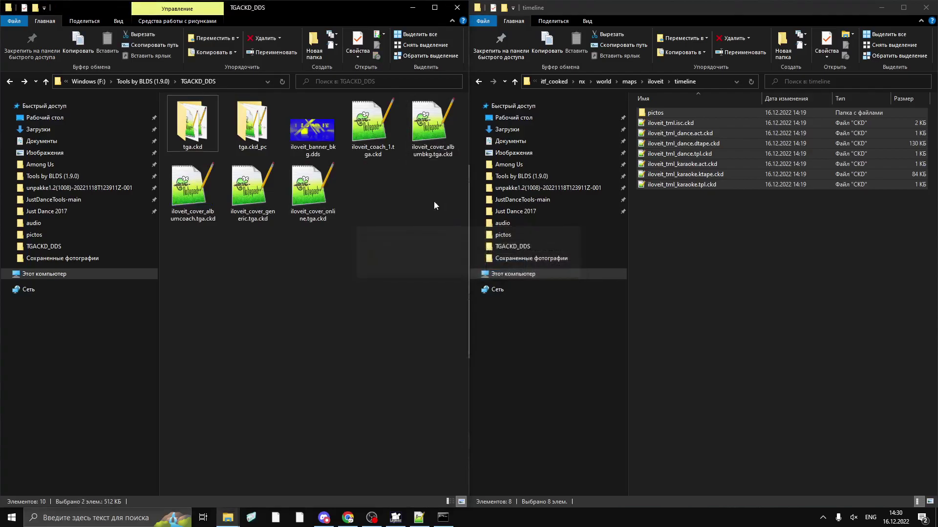
- Open the tga.ckd subfolder and delete all the old pictogram .png.ckd files in it
{"action": "double_click", "coordinate": [196, 126]}
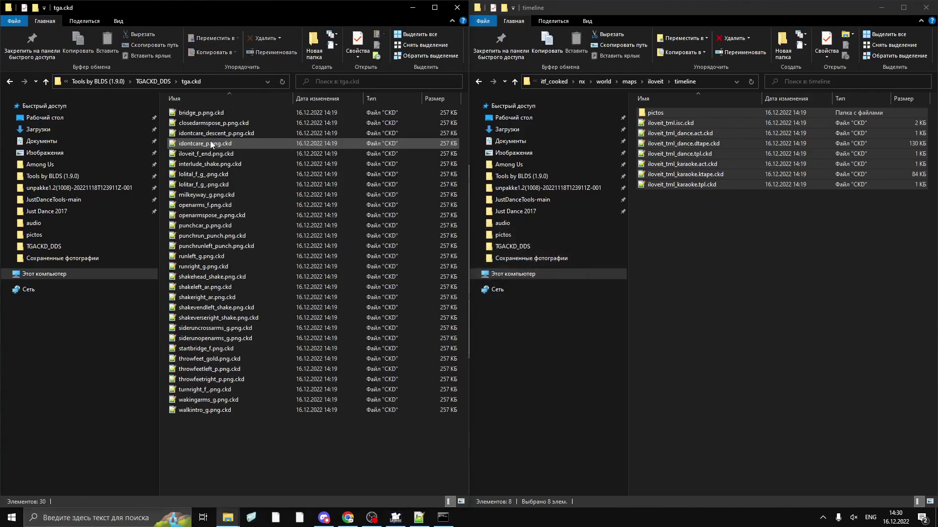
{"action": "key", "text": "ctrl+a"}
{"action": "key", "text": "Delete"}
{"action": "key", "text": "Return"}
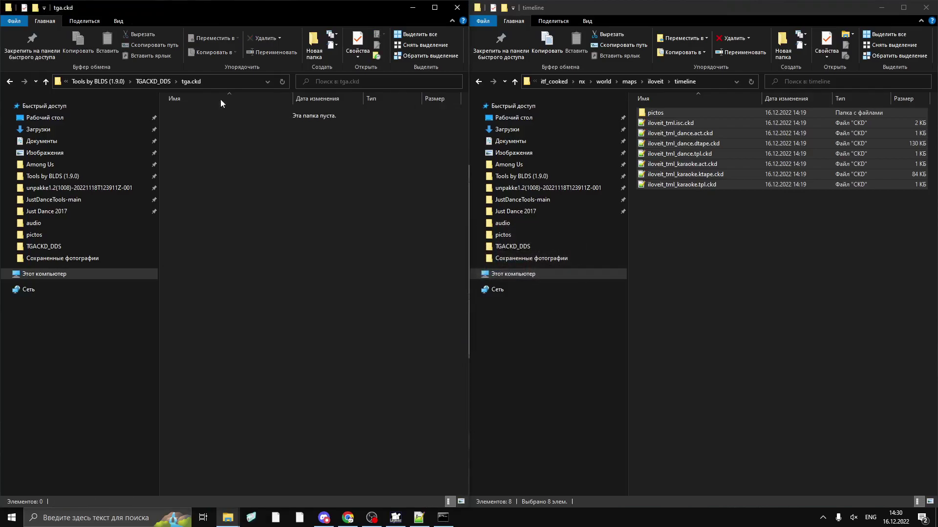
- Delete all old pictogram .tga.ckd files from the tga.ckd_pc subfolder and go back to TGACKD_DDS
{"action": "left_click", "coordinate": [157, 82]}
{"action": "double_click", "coordinate": [250, 125]}
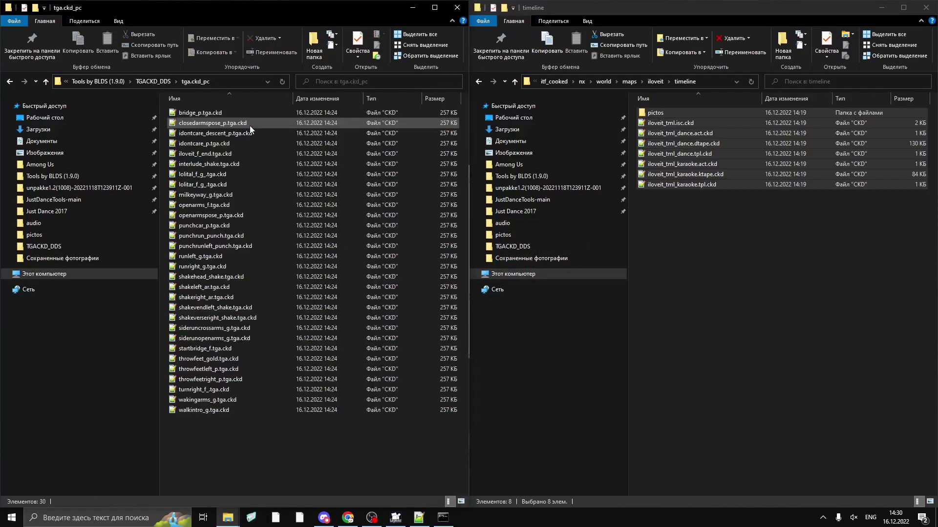
{"action": "key", "text": "ctrl+a"}
{"action": "key", "text": "Delete"}
{"action": "key", "text": "Return"}
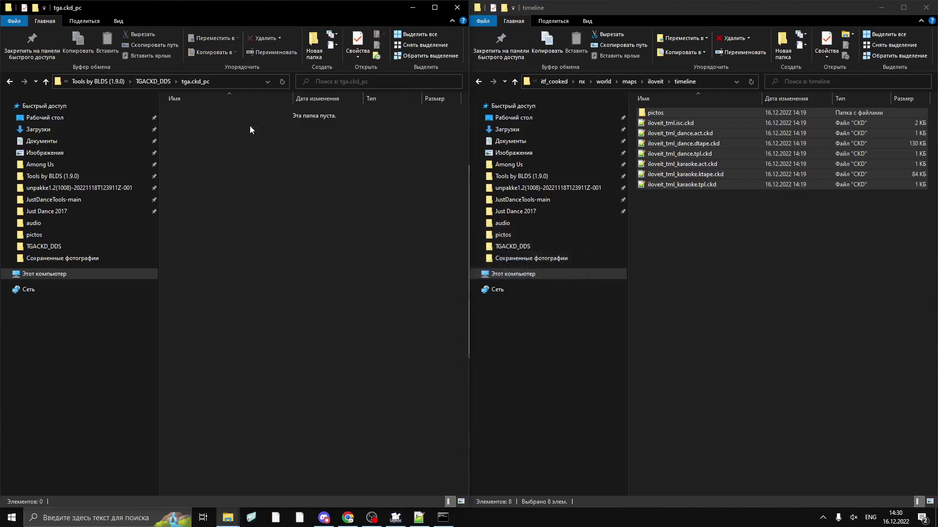
{"action": "left_click", "coordinate": [159, 83]}
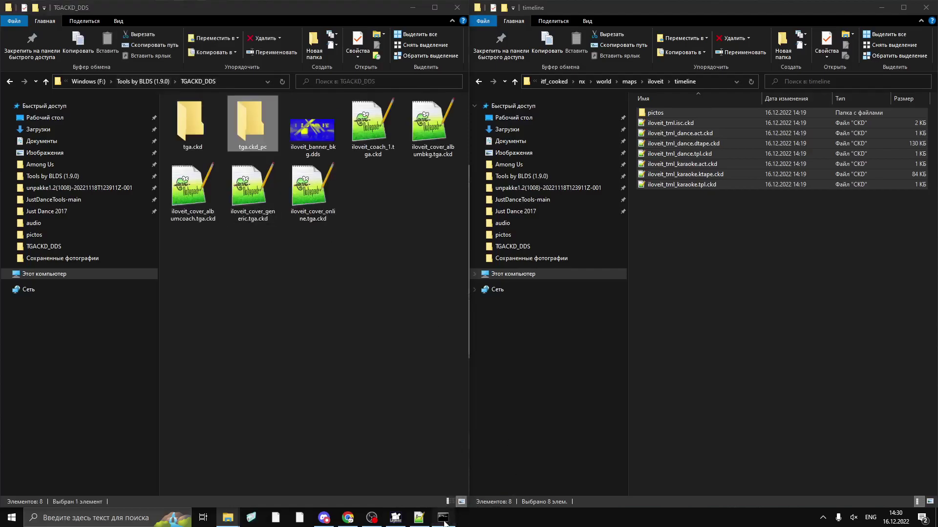
- Run option 3, Convert TGA.CKD to .DDS, in the Just Dance Tools console and return to the TGACKD_DDS folder
{"action": "left_click", "coordinate": [444, 520]}
{"action": "type", "text": "3"}
{"action": "key", "text": "Return"}
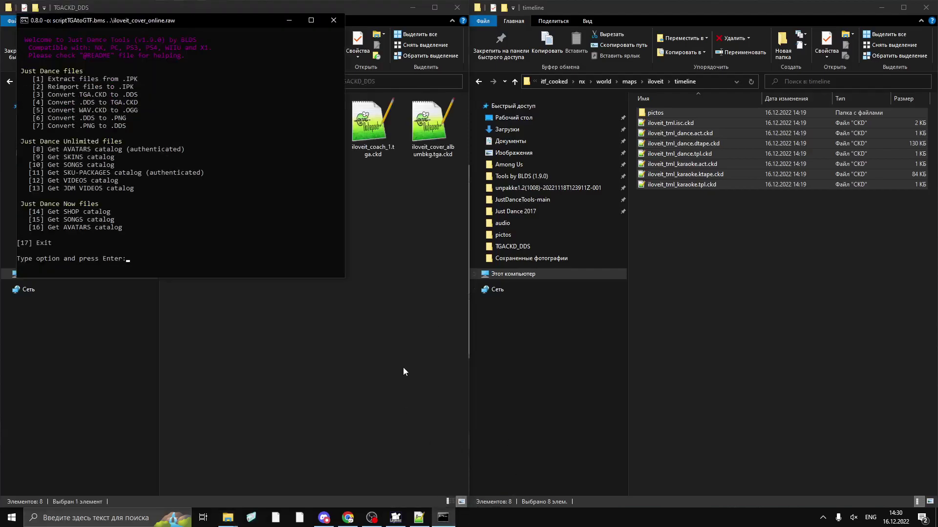
{"action": "left_click", "coordinate": [411, 327]}
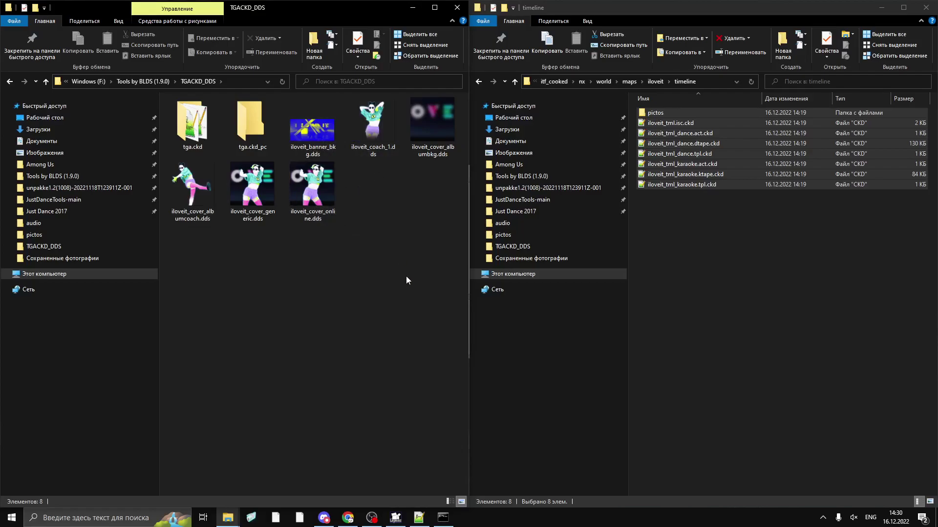
- Run option 4, Convert .DDS to TGA.CKD, in the Just Dance Tools console and return to the TGACKD_DDS folder
{"action": "left_click", "coordinate": [445, 519]}
{"action": "type", "text": "4"}
{"action": "key", "text": "Return"}
{"action": "left_click", "coordinate": [377, 396]}
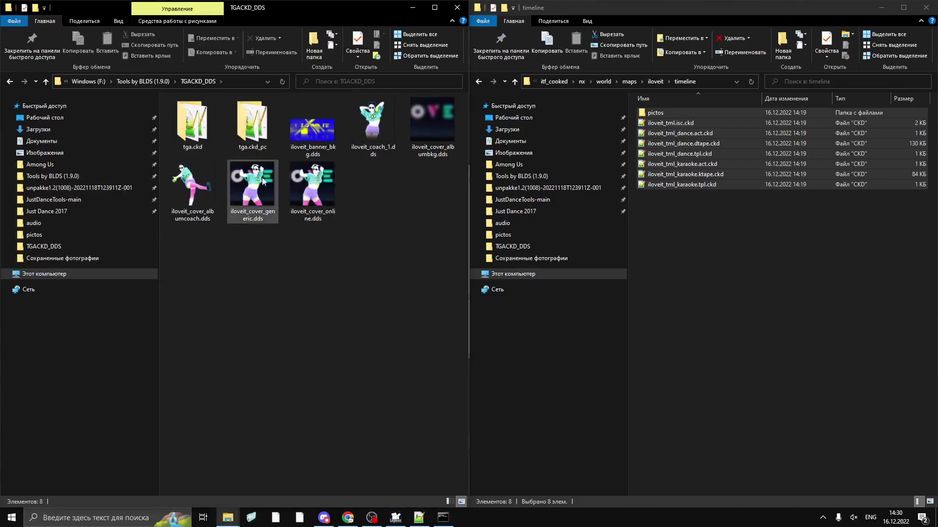
- Copy all the converted iloveit .tga.ckd files from the tga.ckd_pc folder
{"action": "double_click", "coordinate": [252, 125]}
{"action": "key", "text": "ctrl+a"}
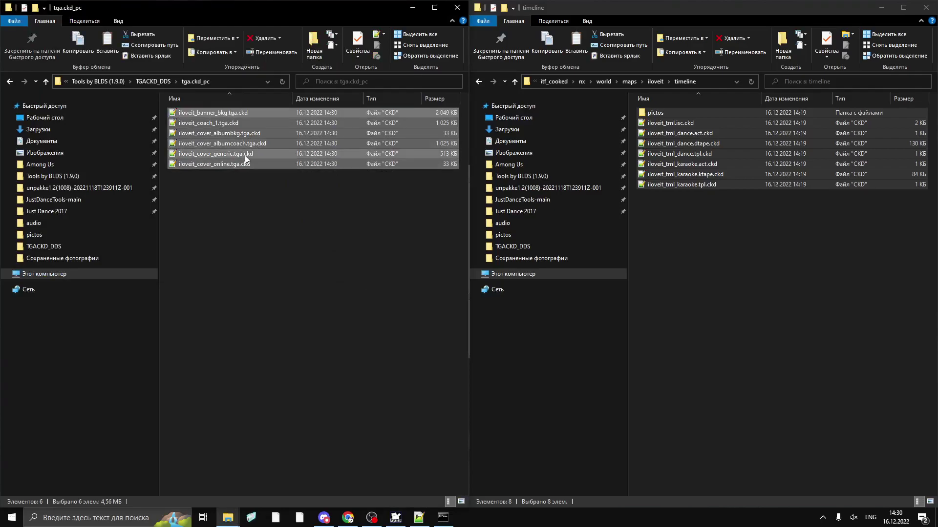
{"action": "key", "text": "ctrl+c"}
- Paste the converted .tga.ckd files into the PC map's iloveit/menuart/textures folder
{"action": "left_click", "coordinate": [10, 81]}
{"action": "key", "text": "alt+Right"}
{"action": "left_click", "coordinate": [10, 81]}
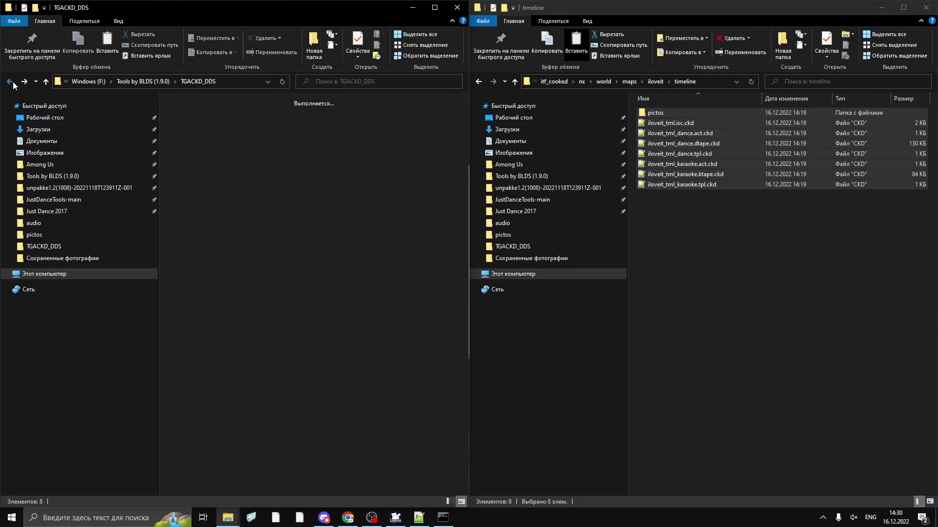
{"action": "left_click", "coordinate": [10, 81]}
{"action": "left_click", "coordinate": [13, 84]}
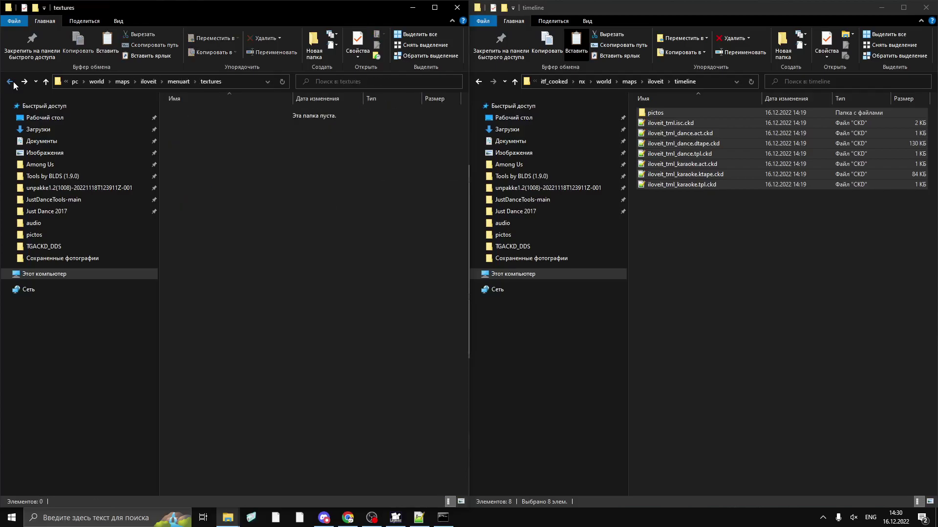
{"action": "left_click", "coordinate": [75, 81]}
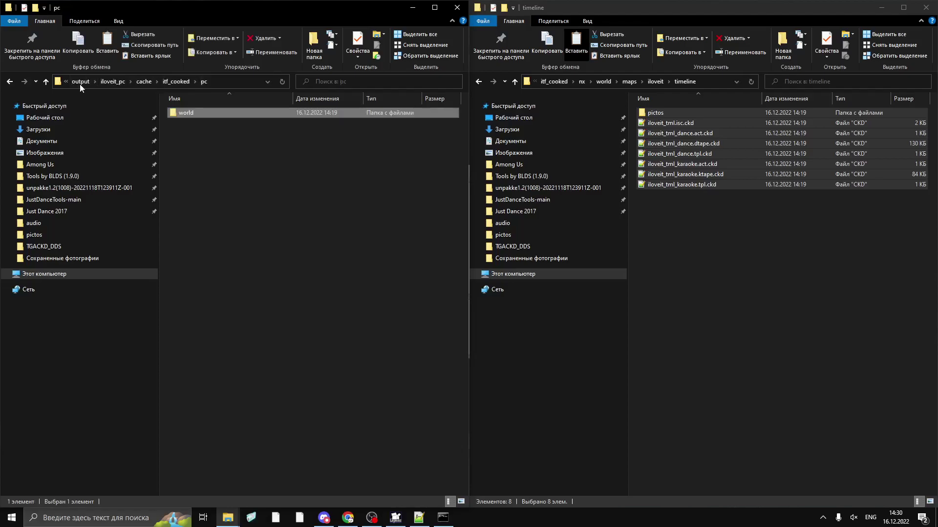
{"action": "double_click", "coordinate": [220, 115]}
{"action": "double_click", "coordinate": [219, 117]}
{"action": "double_click", "coordinate": [219, 116]}
{"action": "double_click", "coordinate": [220, 116]}
{"action": "double_click", "coordinate": [220, 116]}
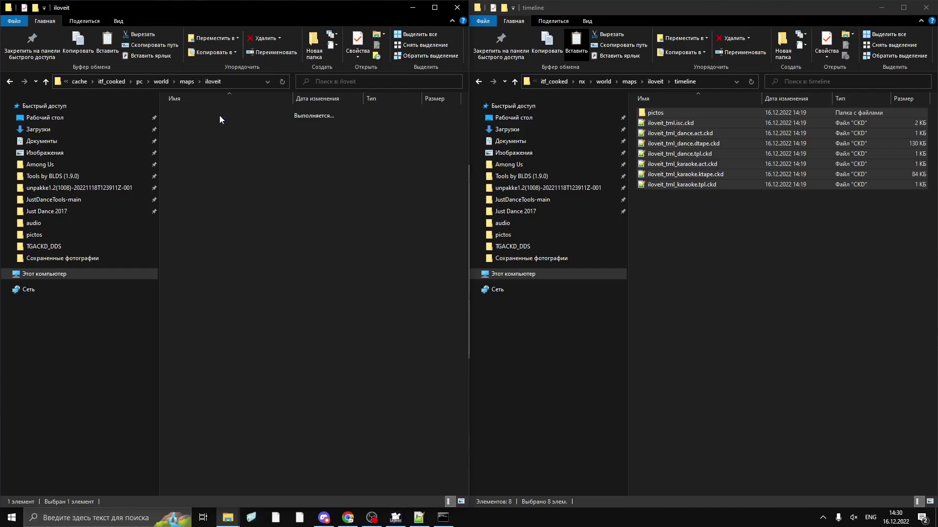
{"action": "left_click", "coordinate": [198, 153]}
{"action": "double_click", "coordinate": [197, 153]}
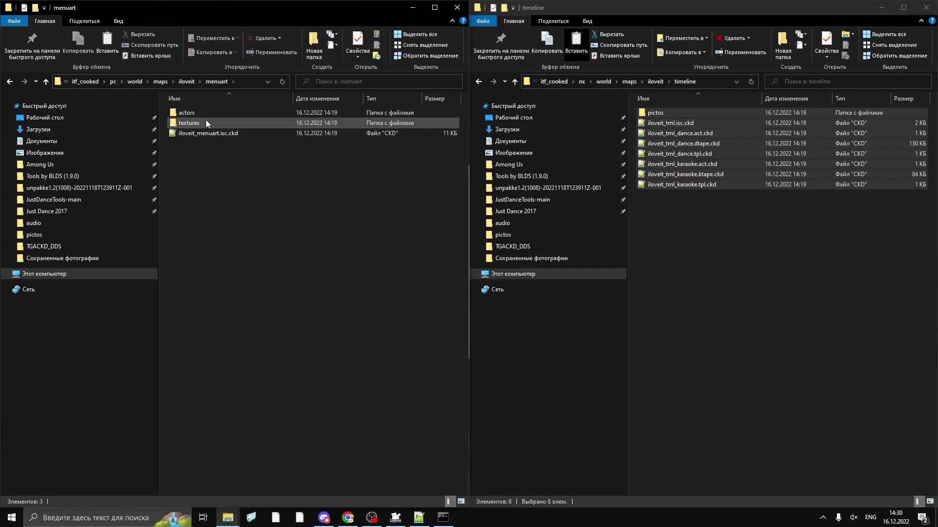
{"action": "left_click", "coordinate": [204, 121]}
{"action": "double_click", "coordinate": [200, 125]}
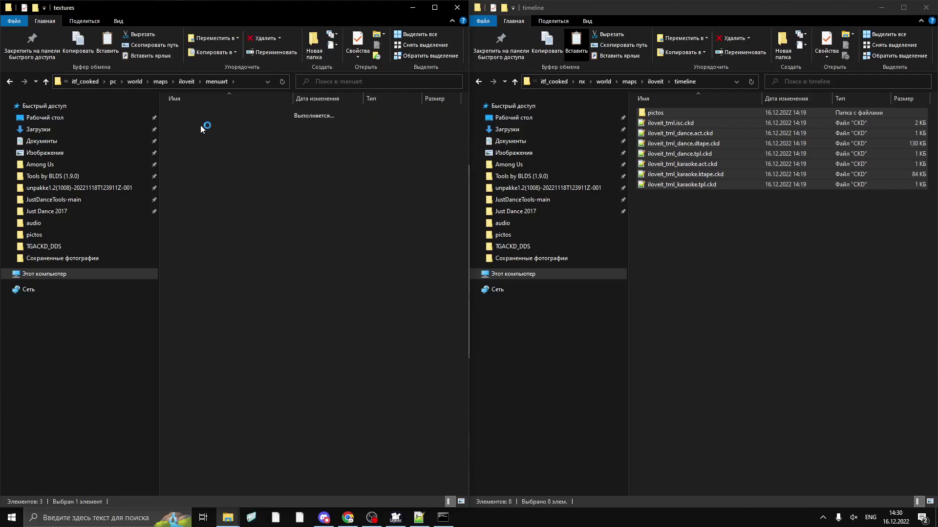
{"action": "key", "text": "ctrl+v"}
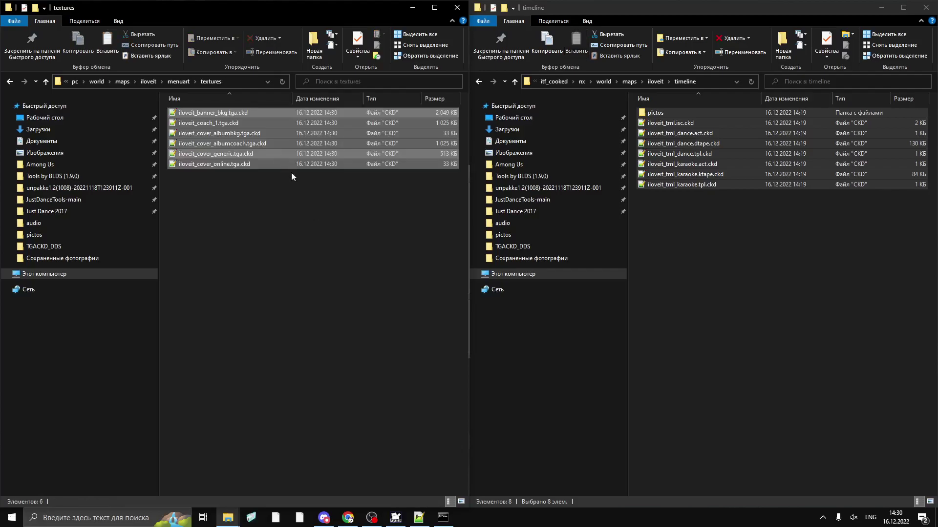
{"action": "left_click", "coordinate": [291, 209]}
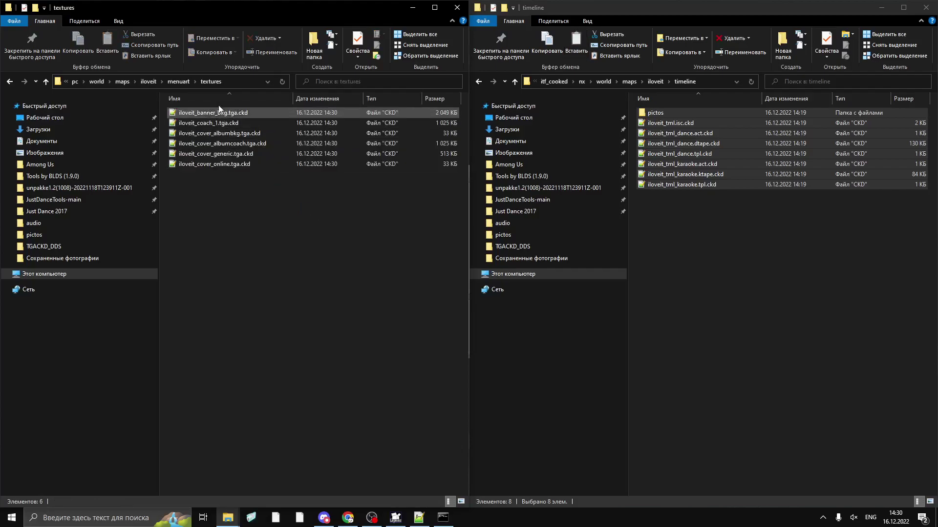
- Open the menuart actors folder and check the base name of iloveit_banner_bkg.act.ckd without renaming it
{"action": "left_click", "coordinate": [191, 83]}
{"action": "left_click", "coordinate": [194, 110]}
{"action": "double_click", "coordinate": [195, 111]}
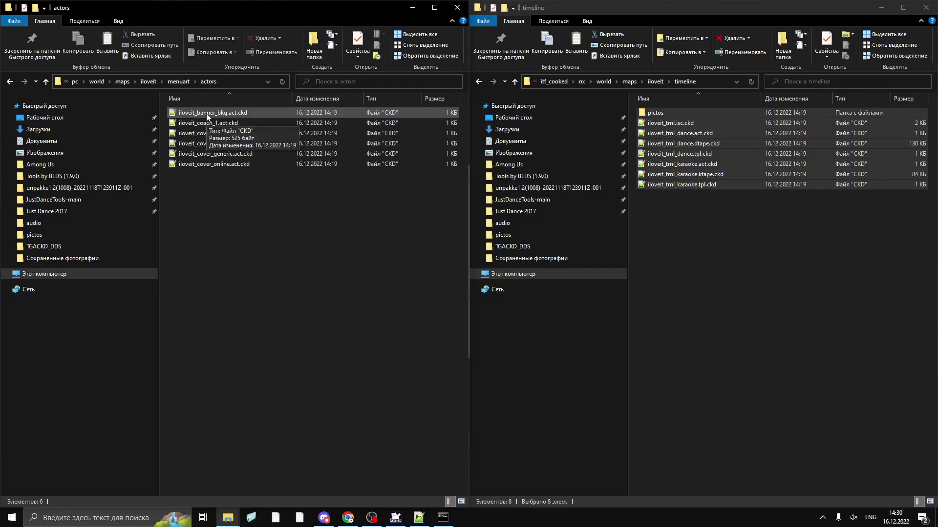
{"action": "left_click", "coordinate": [218, 116]}
{"action": "right_click", "coordinate": [218, 116]}
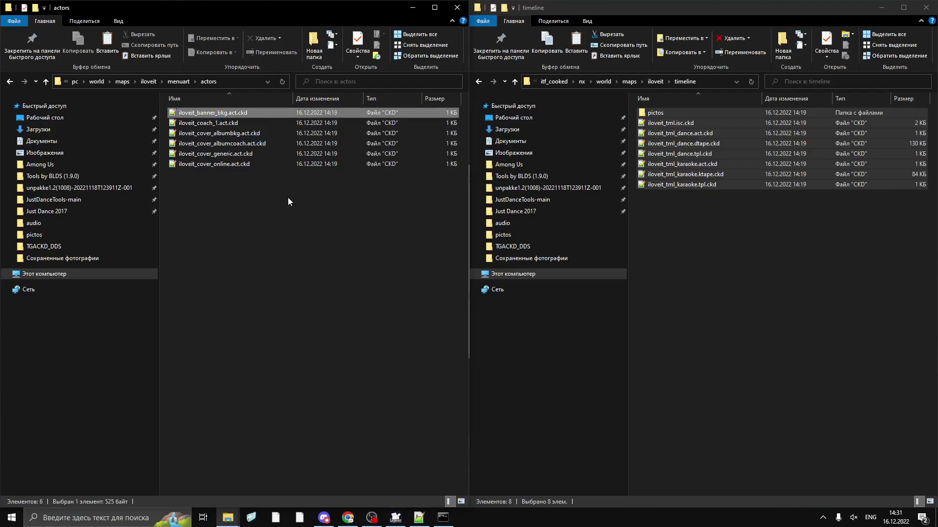
{"action": "left_click", "coordinate": [294, 283]}
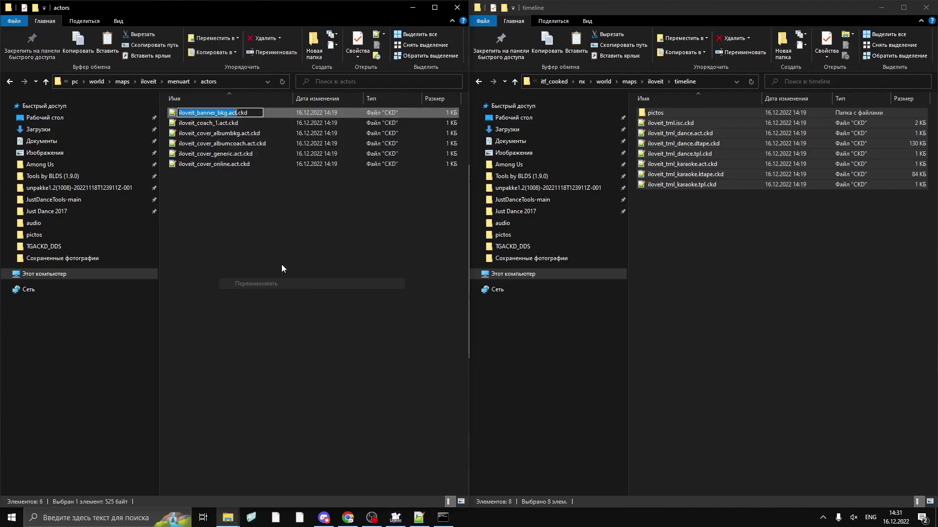
{"action": "left_click", "coordinate": [226, 114]}
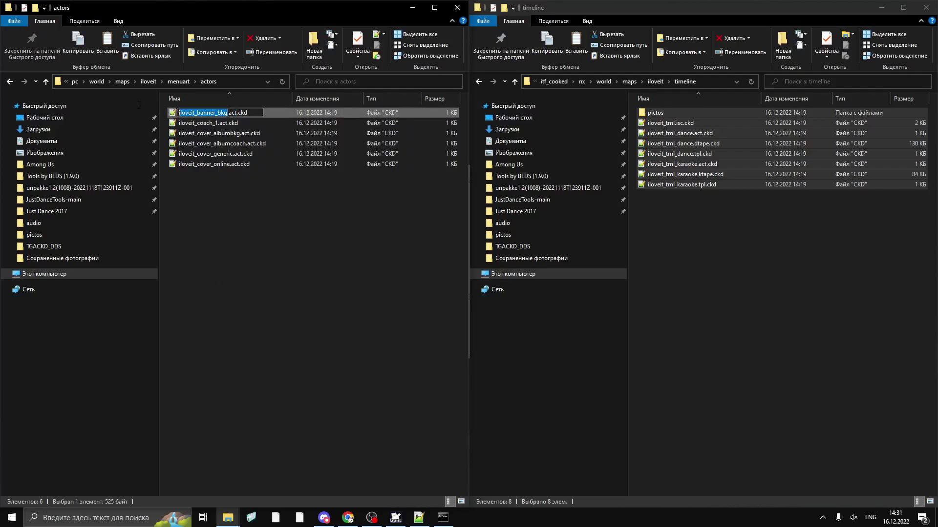
{"action": "left_click", "coordinate": [256, 223]}
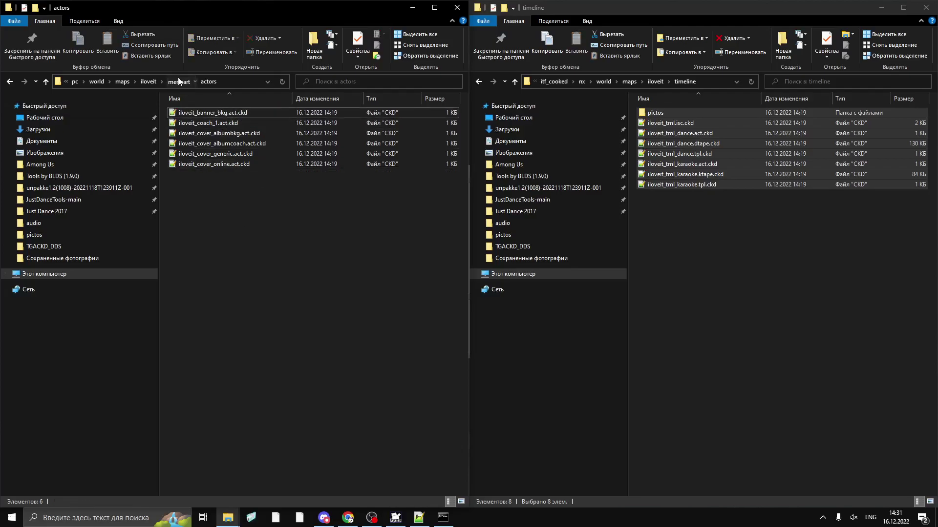
- Open the menuart textures folder and retype the .tga part of the banner texture's name, keeping iloveit_banner_bkg.tga.ckd
{"action": "left_click", "coordinate": [179, 81]}
{"action": "double_click", "coordinate": [211, 123]}
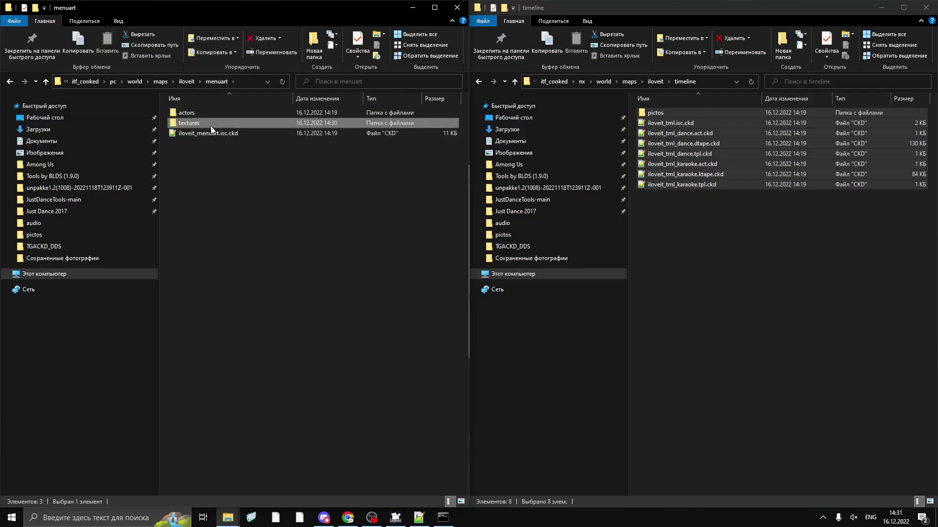
{"action": "left_click", "coordinate": [227, 112]}
{"action": "right_click", "coordinate": [229, 114]}
{"action": "left_click", "coordinate": [291, 283]}
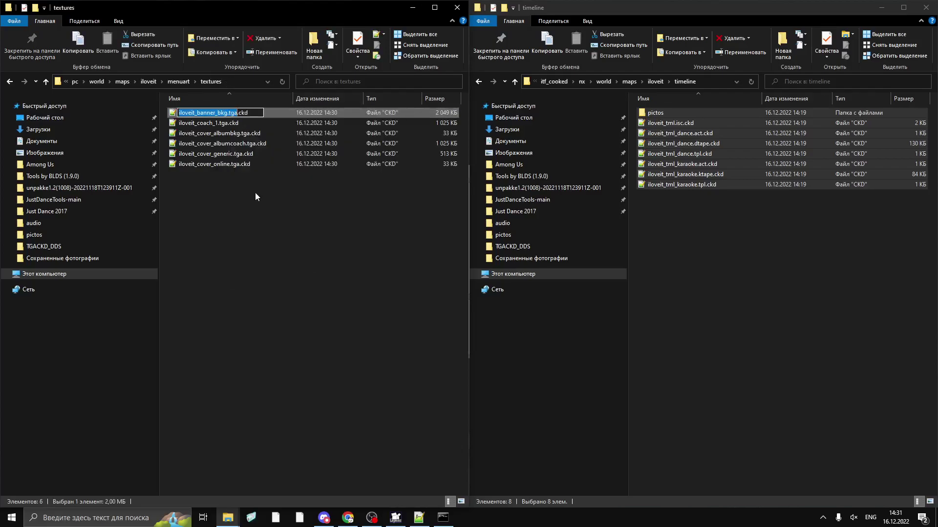
{"action": "key", "text": "Right"}
{"action": "key", "text": "BackSpace"}
{"action": "key", "text": "BackSpace"}
{"action": "key", "text": "BackSpace"}
{"action": "key", "text": "BackSpace"}
{"action": "type", "text": ".tg"}
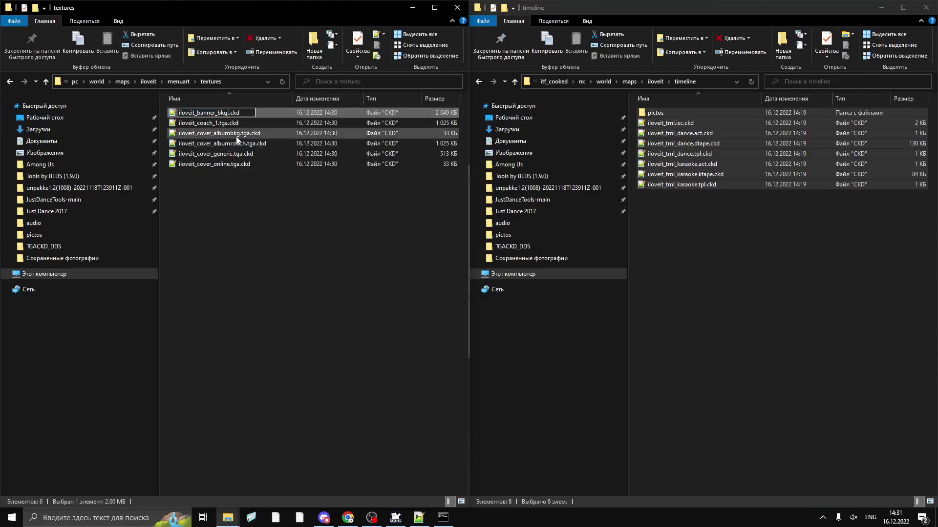
{"action": "type", "text": "a"}
{"action": "key", "text": "Return"}
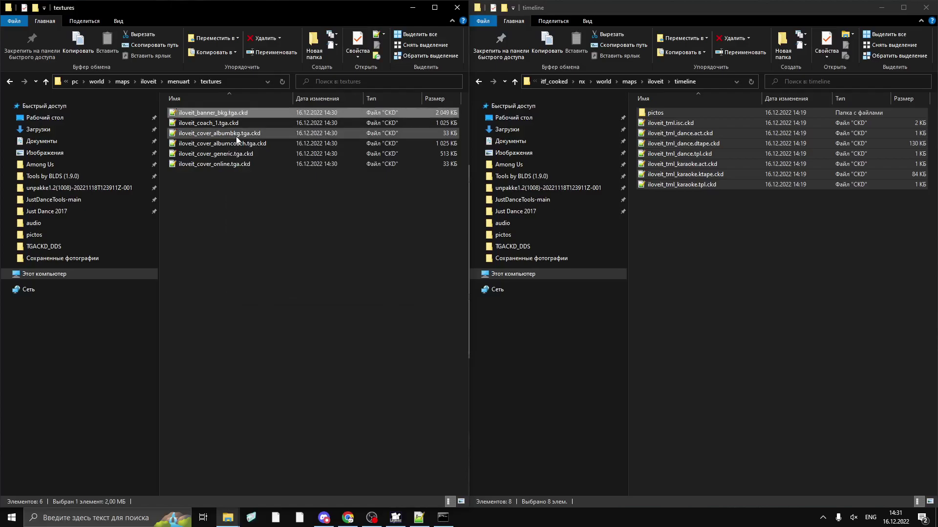
- Review the file names in the menuart actors folder and return to menuart
{"action": "left_click", "coordinate": [175, 82]}
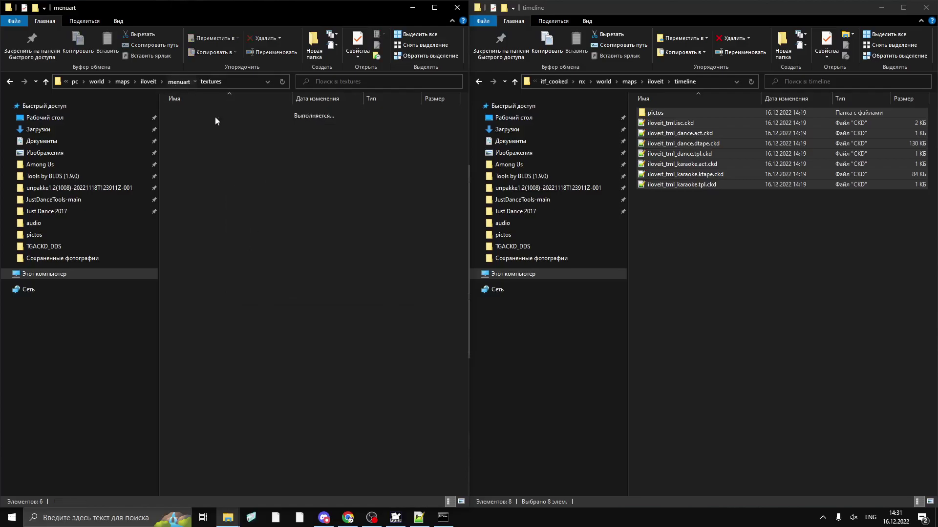
{"action": "double_click", "coordinate": [219, 115]}
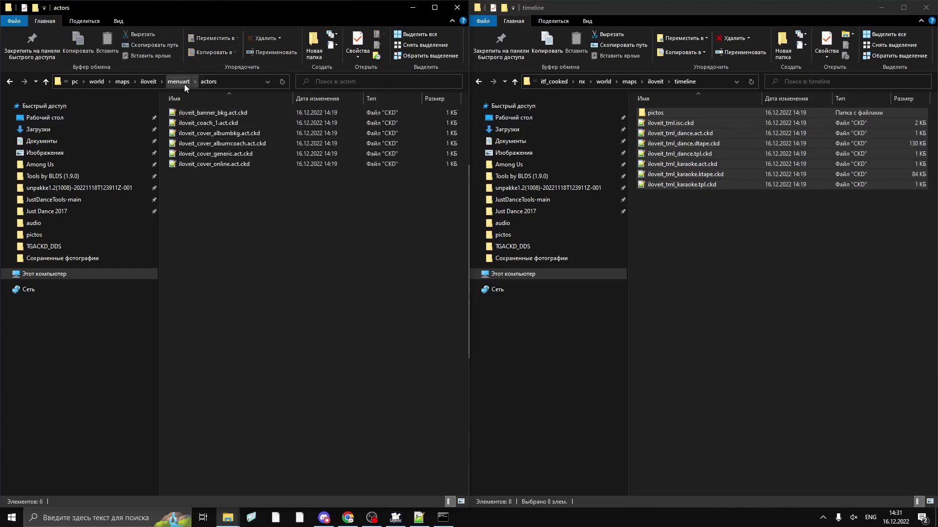
{"action": "left_click", "coordinate": [184, 83]}
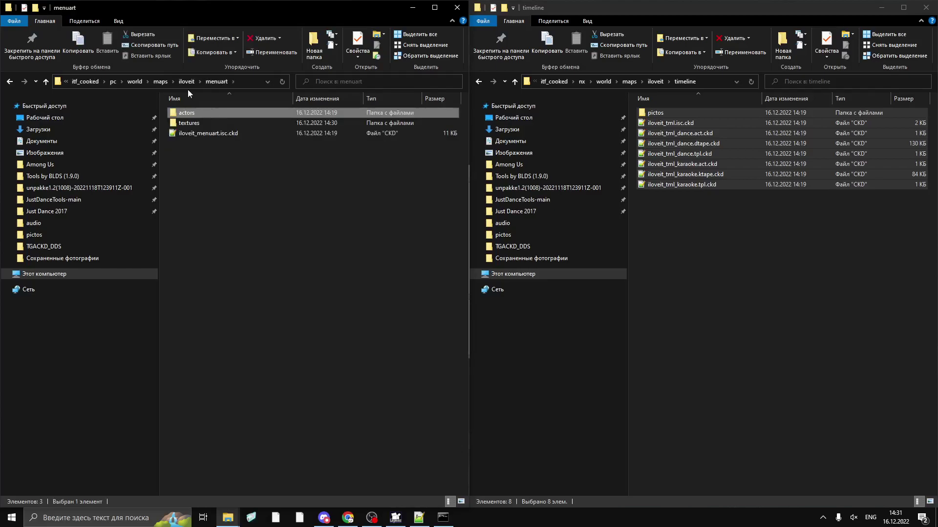
- Copy iloveit_musictrack.tpl.ckd from the nx map's audio folder into the PC map's iloveit/audio folder
{"action": "left_click", "coordinate": [186, 86]}
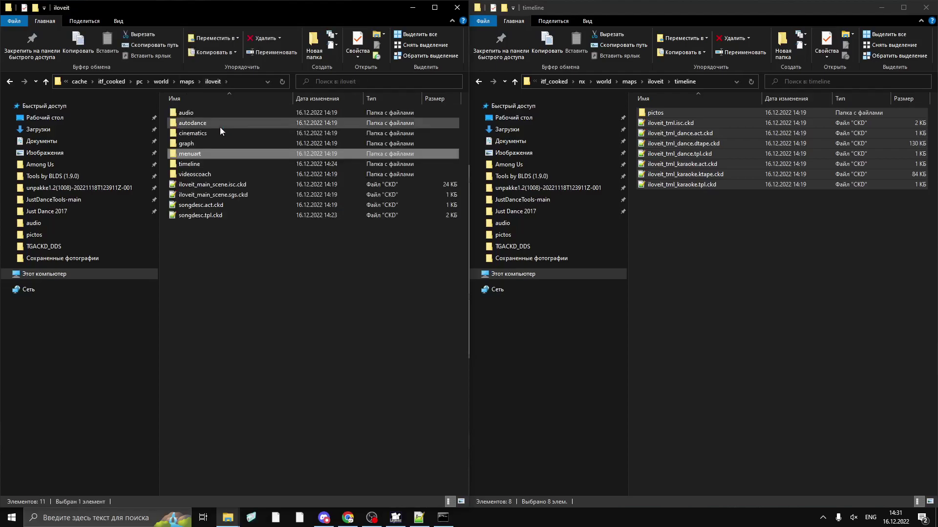
{"action": "left_click", "coordinate": [223, 115]}
{"action": "double_click", "coordinate": [224, 115]}
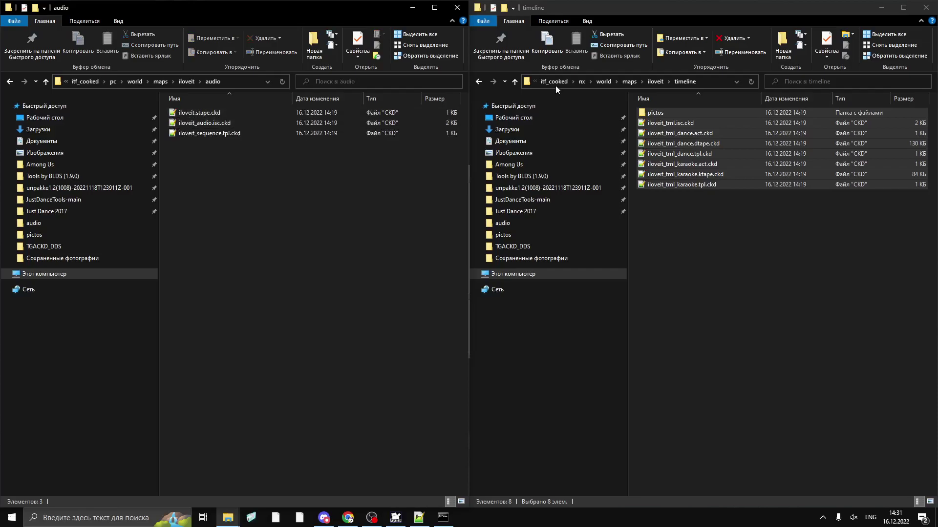
{"action": "left_click", "coordinate": [659, 84]}
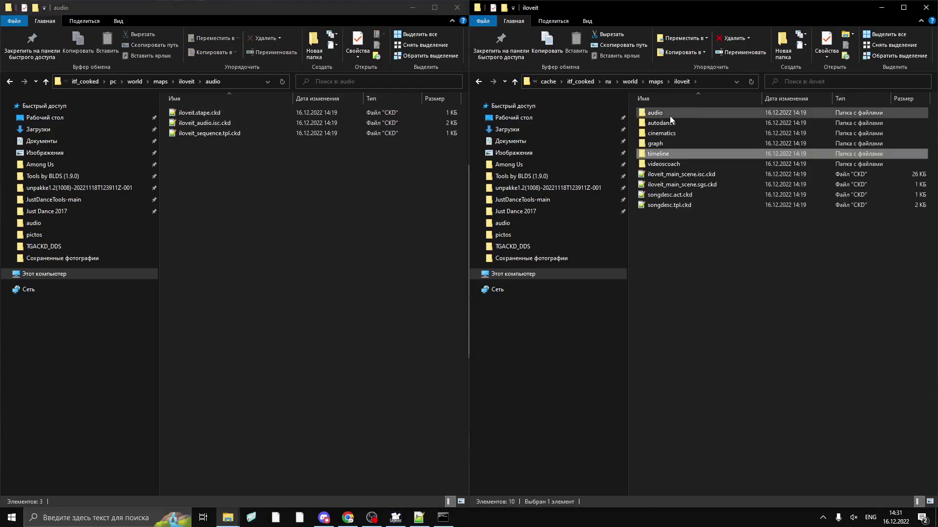
{"action": "double_click", "coordinate": [671, 119]}
{"action": "left_click", "coordinate": [689, 137]}
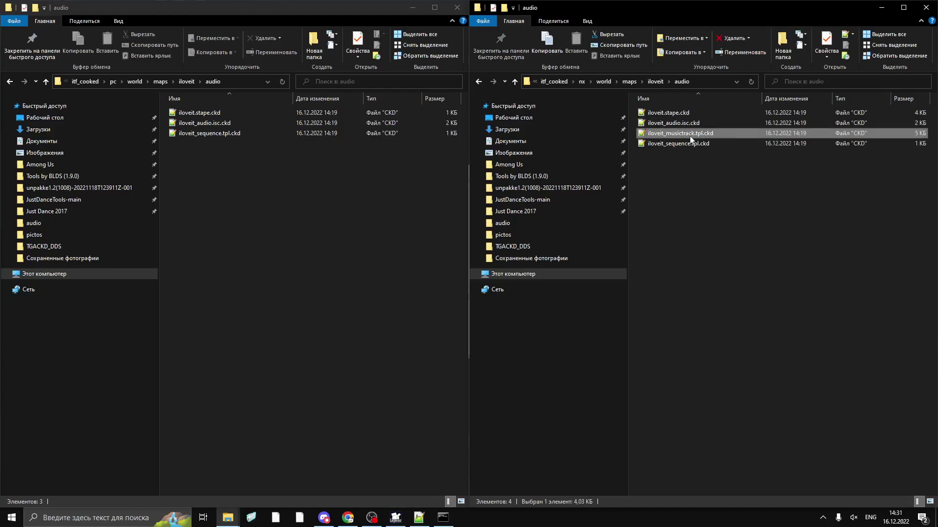
{"action": "left_click", "coordinate": [238, 166]}
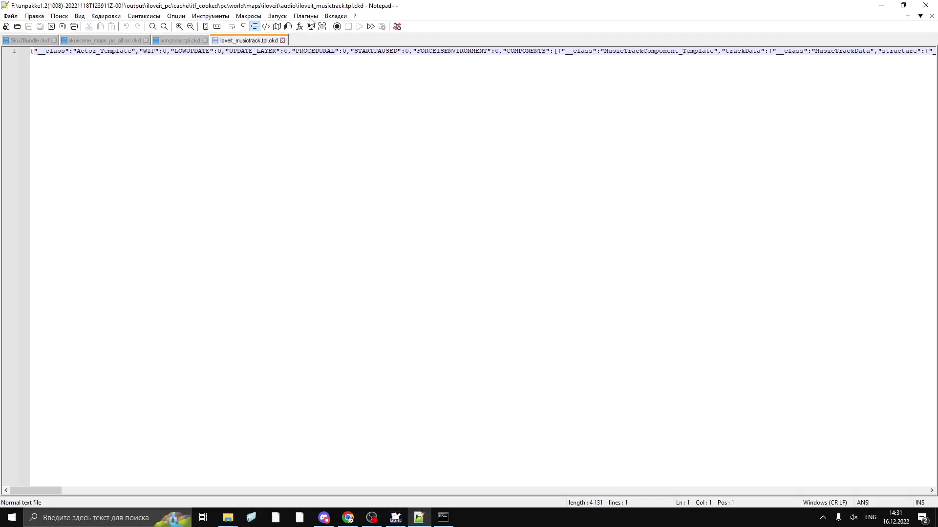
- Format the PC copy of iloveit_musictrack.tpl.ckd as JSON in Notepad++ and save it
{"action": "left_click", "coordinate": [309, 18]}
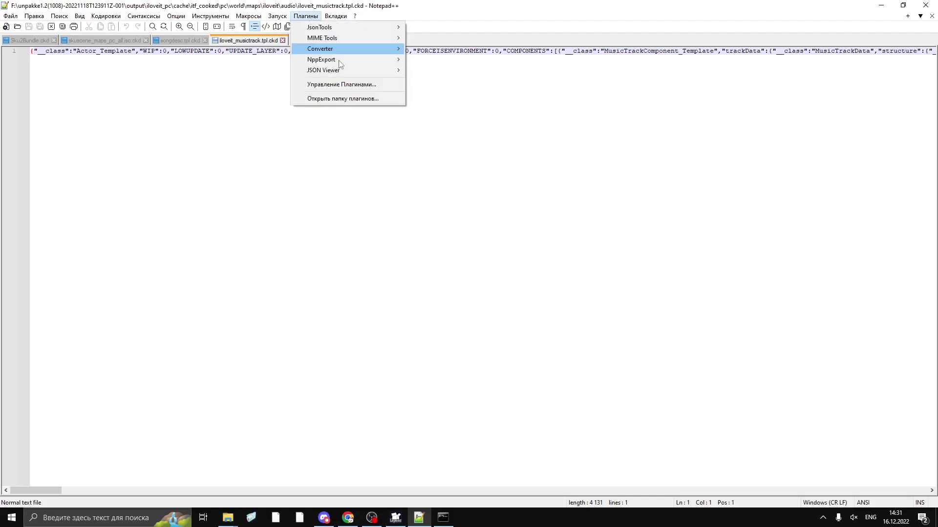
{"action": "mouse_move", "coordinate": [342, 69]}
{"action": "left_click", "coordinate": [437, 81]}
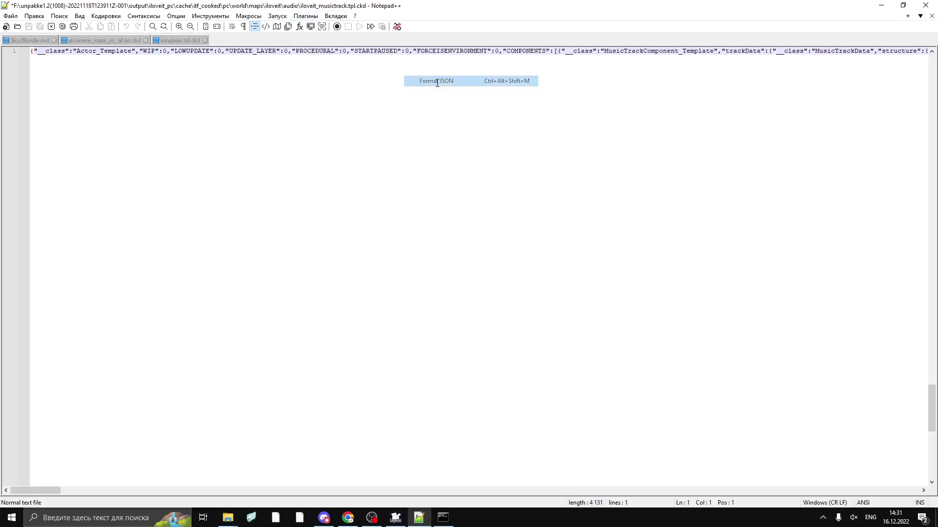
{"action": "left_click", "coordinate": [11, 16]}
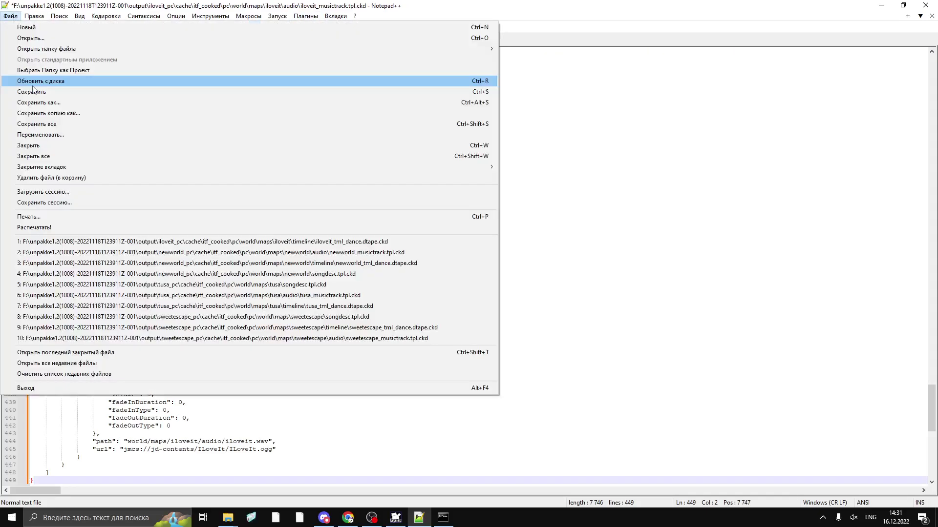
{"action": "left_click", "coordinate": [34, 96]}
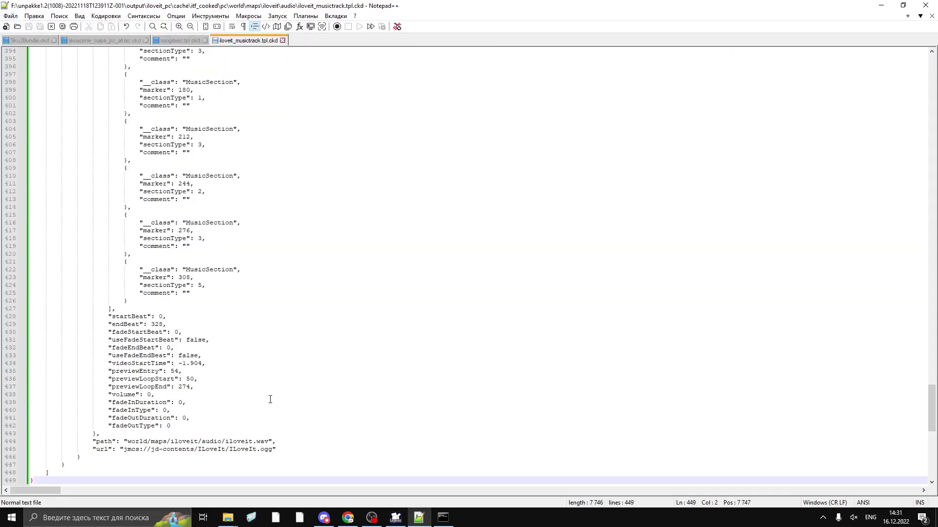
- Change the music track's path to world/maps/iloveit/audio/iloveit.ogg, save and close the file, and return to File Explorer
{"action": "left_click", "coordinate": [268, 441]}
{"action": "key", "text": "BackSpace"}
{"action": "type", "text": "ogg"}
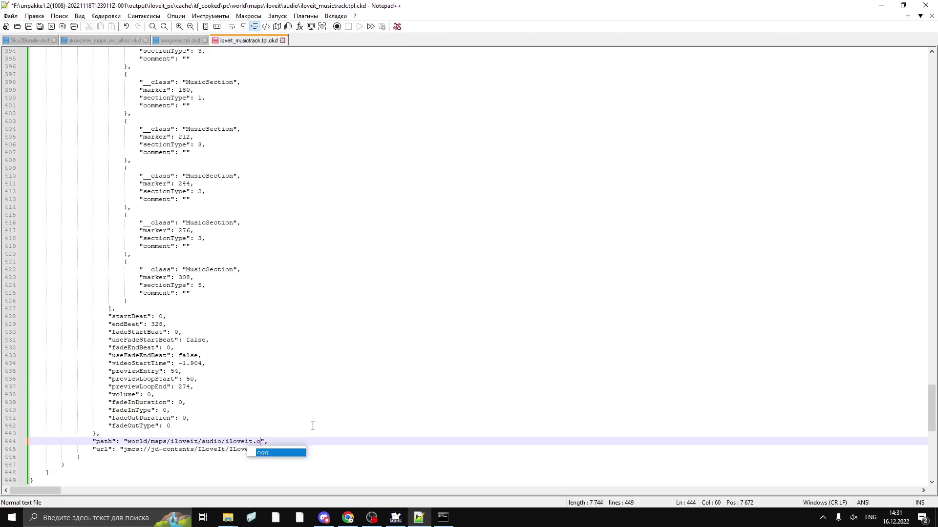
{"action": "key", "text": "Up"}
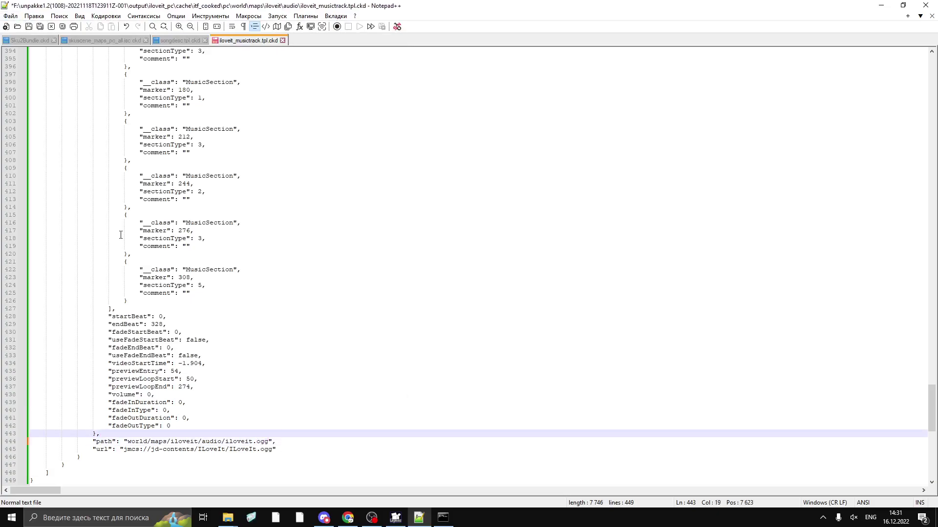
{"action": "left_click", "coordinate": [11, 16]}
{"action": "left_click", "coordinate": [35, 90]}
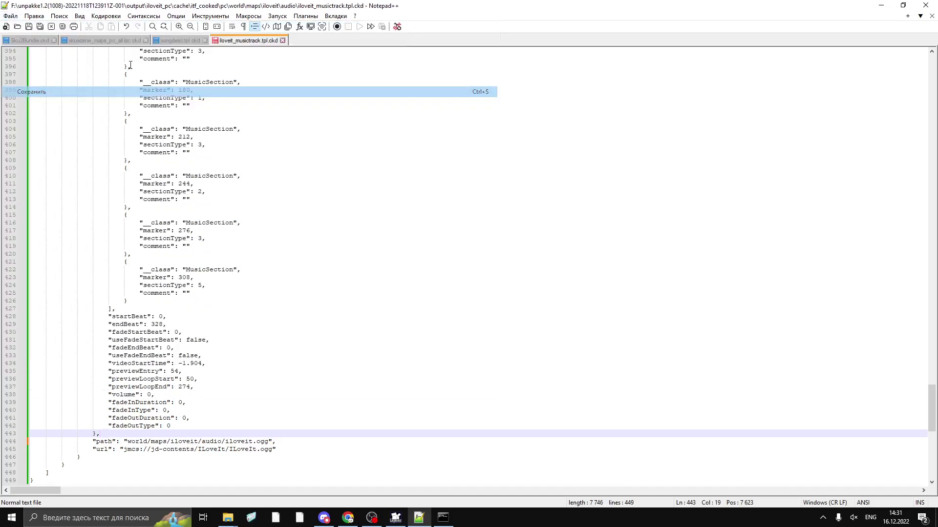
{"action": "left_click", "coordinate": [282, 40]}
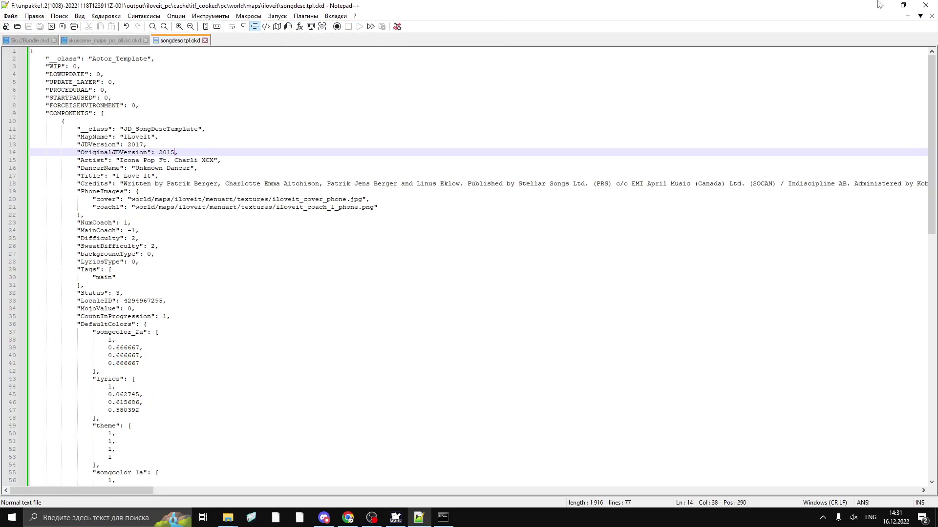
{"action": "left_click", "coordinate": [879, 4]}
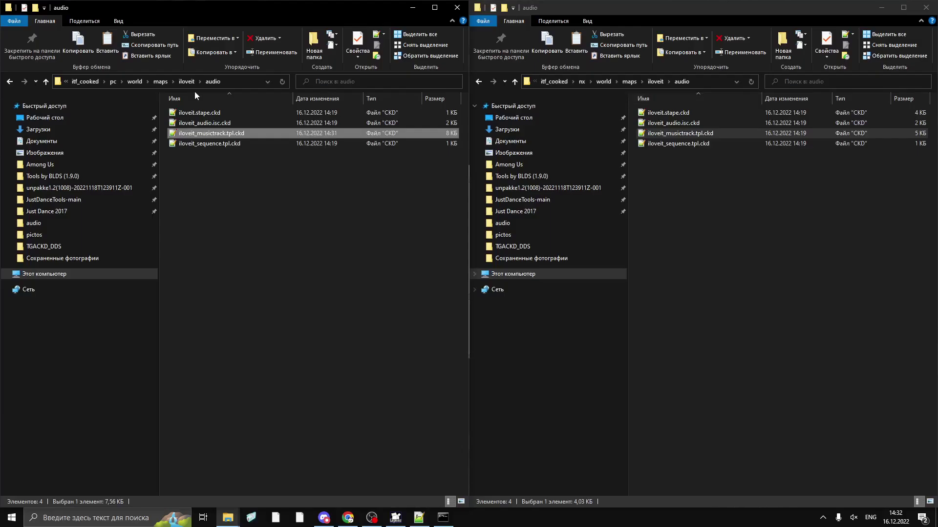
- Go from the PC map's audio folder up through iloveit_pc to the output folder
{"action": "left_click", "coordinate": [186, 82]}
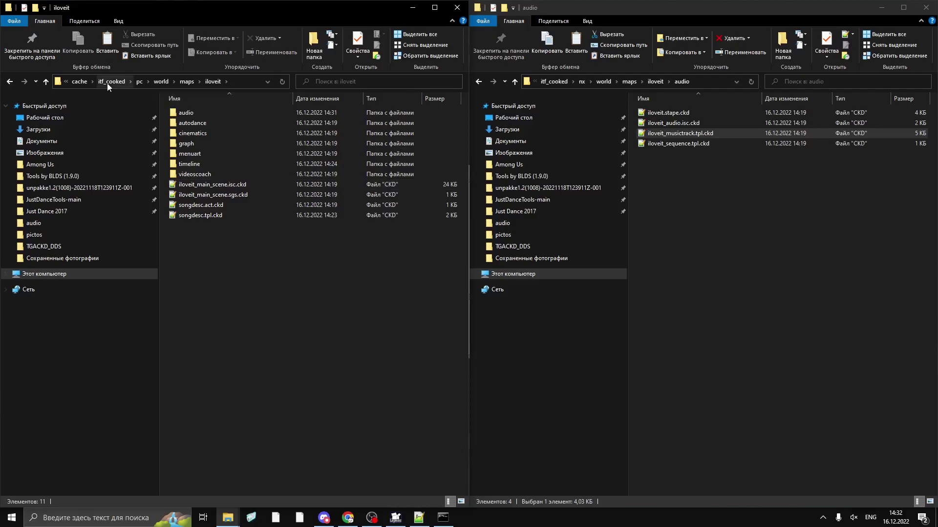
{"action": "left_click", "coordinate": [79, 81]}
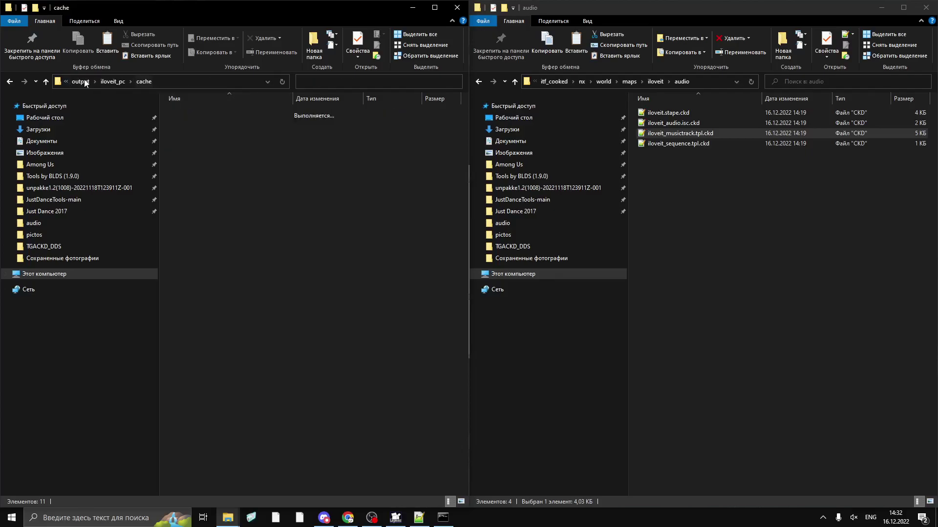
{"action": "left_click", "coordinate": [116, 83]}
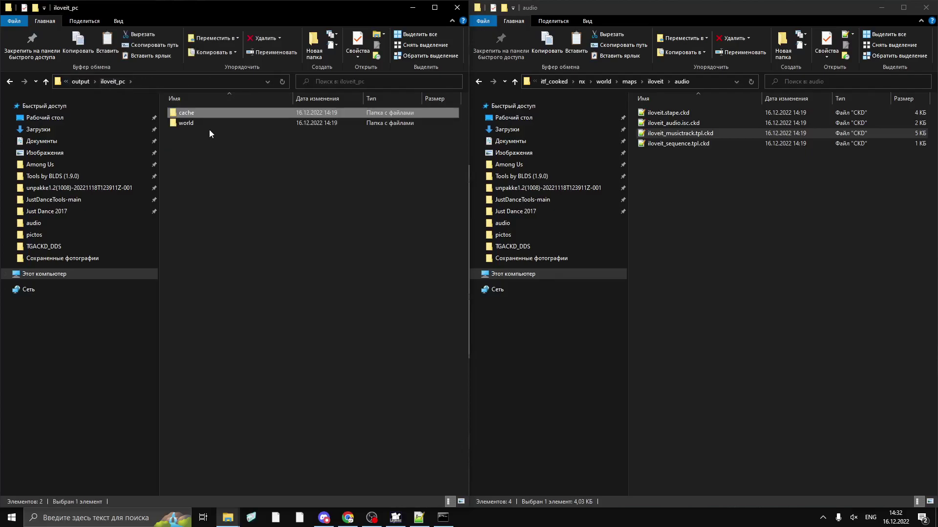
{"action": "left_click", "coordinate": [288, 281]}
{"action": "left_click", "coordinate": [79, 81]}
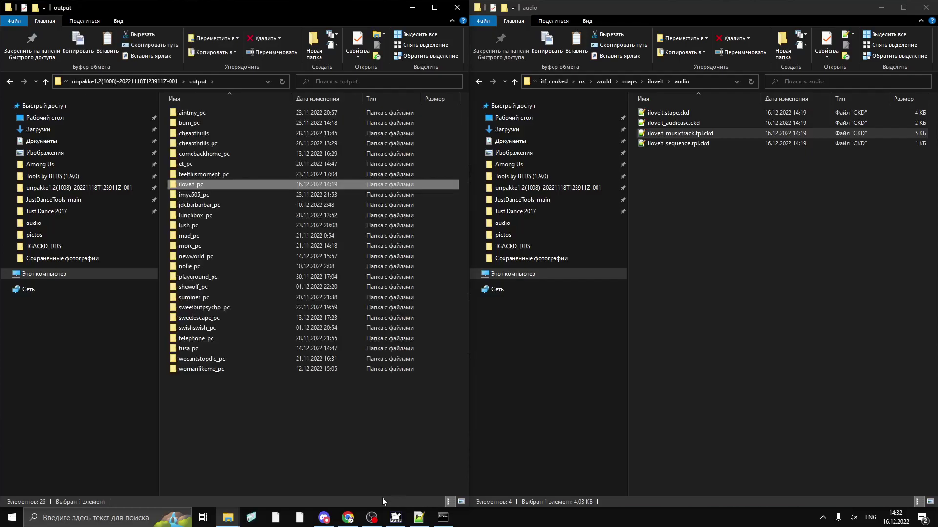
{"action": "left_click", "coordinate": [394, 519]}
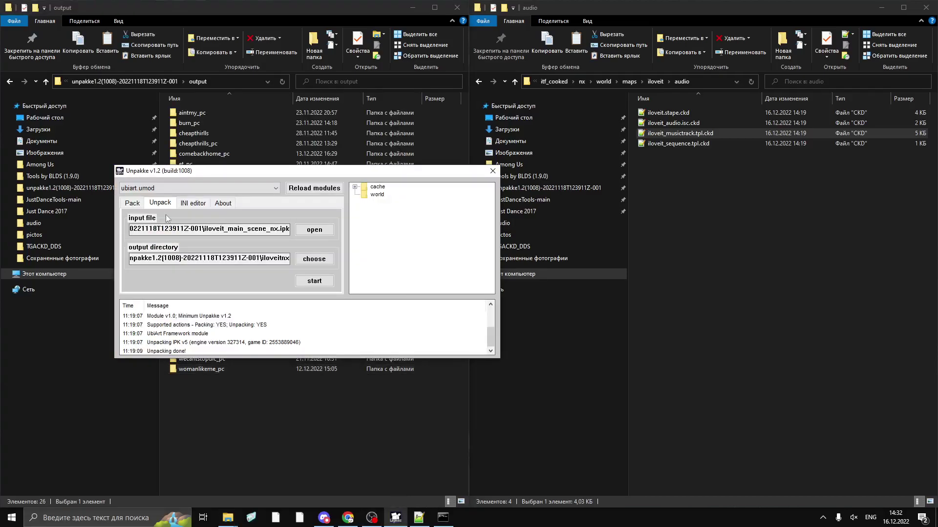
{"action": "left_click", "coordinate": [132, 203]}
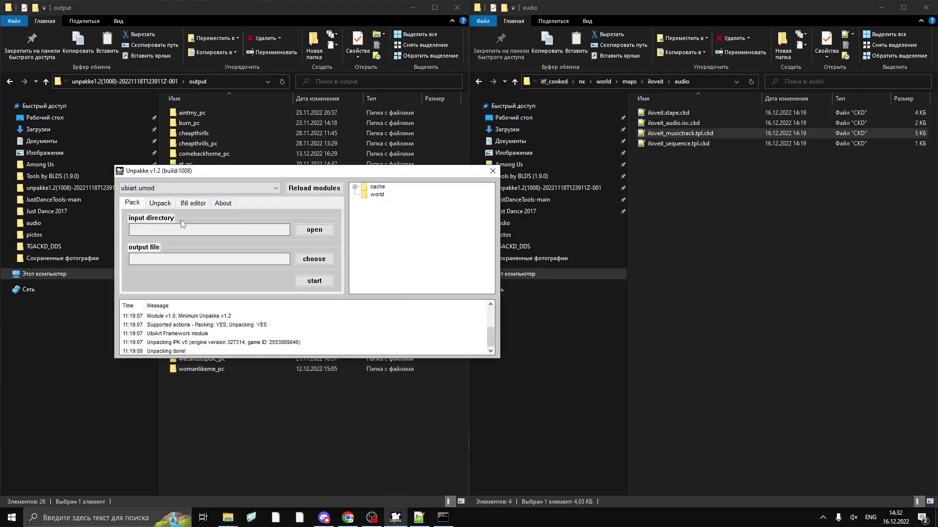
{"action": "left_click", "coordinate": [316, 230]}
{"action": "left_click", "coordinate": [434, 244]}
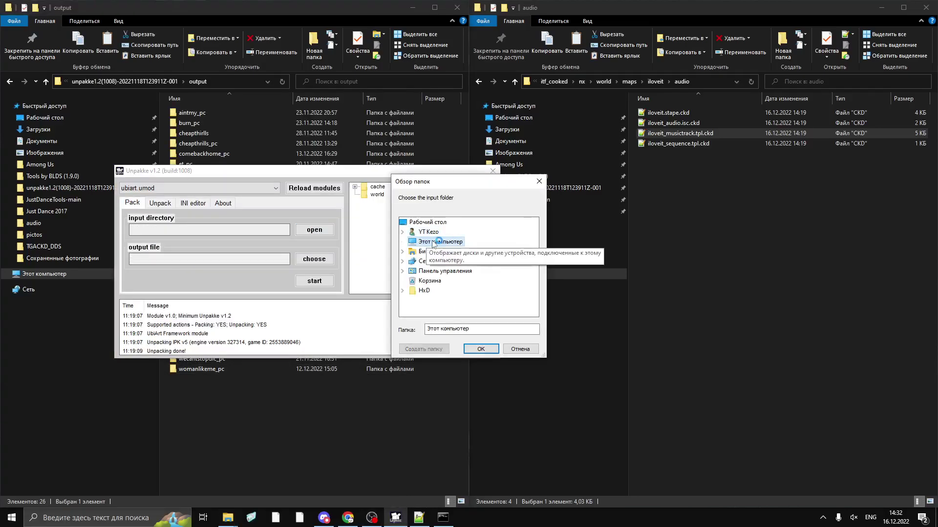
{"action": "left_click", "coordinate": [442, 261]}
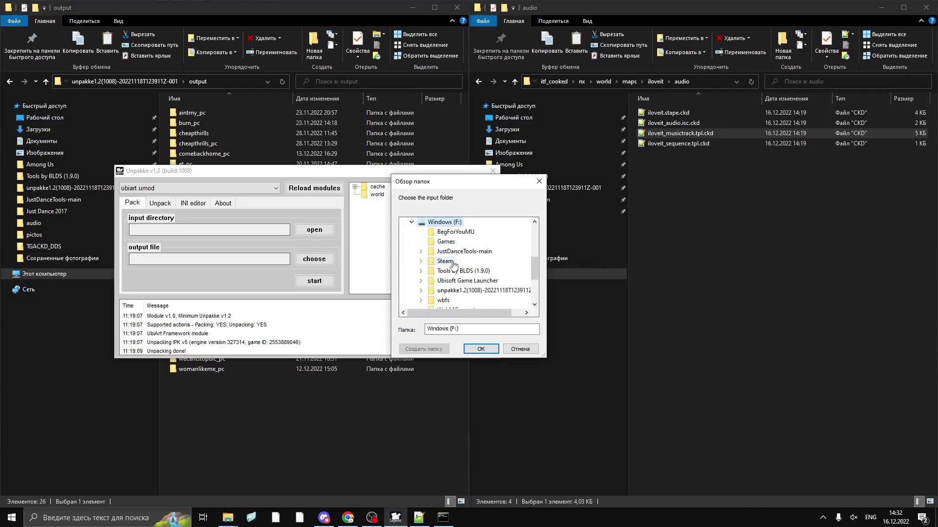
{"action": "left_click", "coordinate": [463, 291]}
{"action": "scroll", "coordinate": [445, 252], "scroll_direction": "down", "scroll_amount": 1}
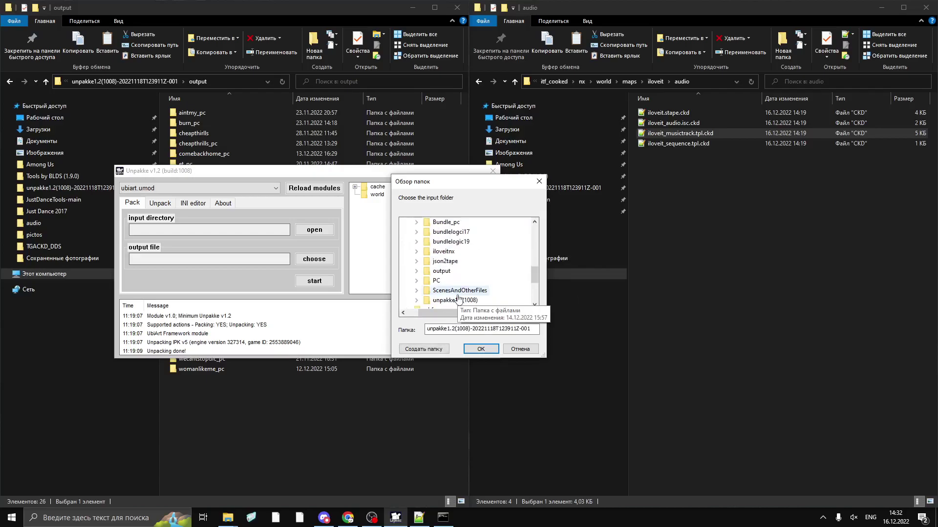
{"action": "left_click", "coordinate": [445, 271]}
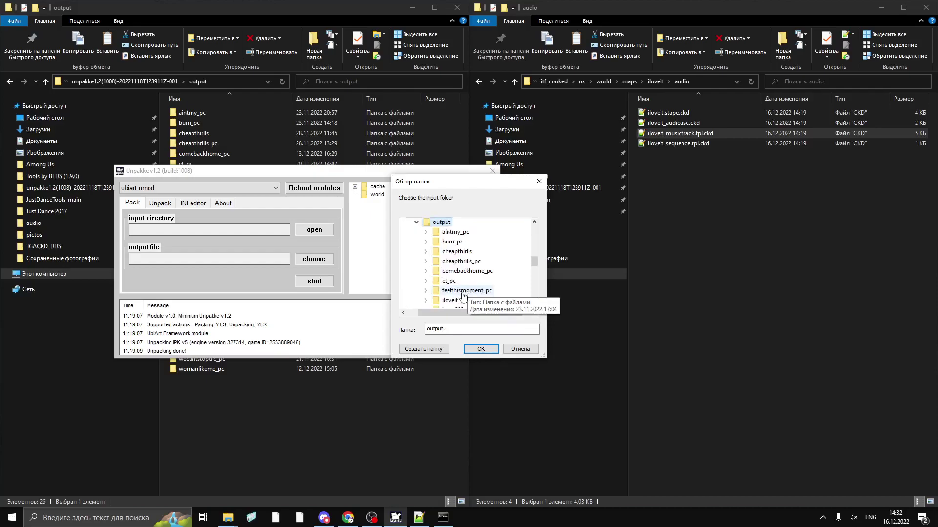
- Set the iloveit_pc folder inside output as the input directory for packing
{"action": "scroll", "coordinate": [461, 274], "scroll_direction": "down", "scroll_amount": 3}
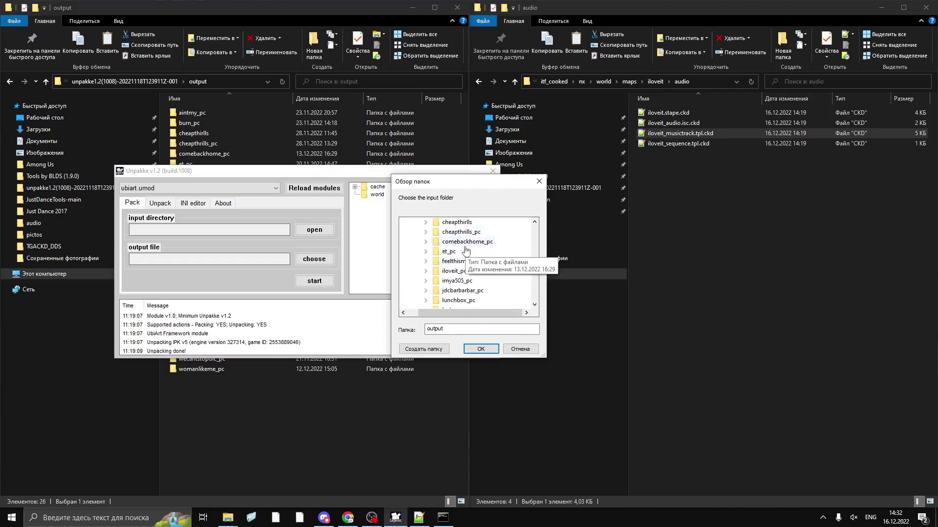
{"action": "scroll", "coordinate": [466, 266], "scroll_direction": "up", "scroll_amount": 3}
{"action": "scroll", "coordinate": [467, 270], "scroll_direction": "down", "scroll_amount": 5}
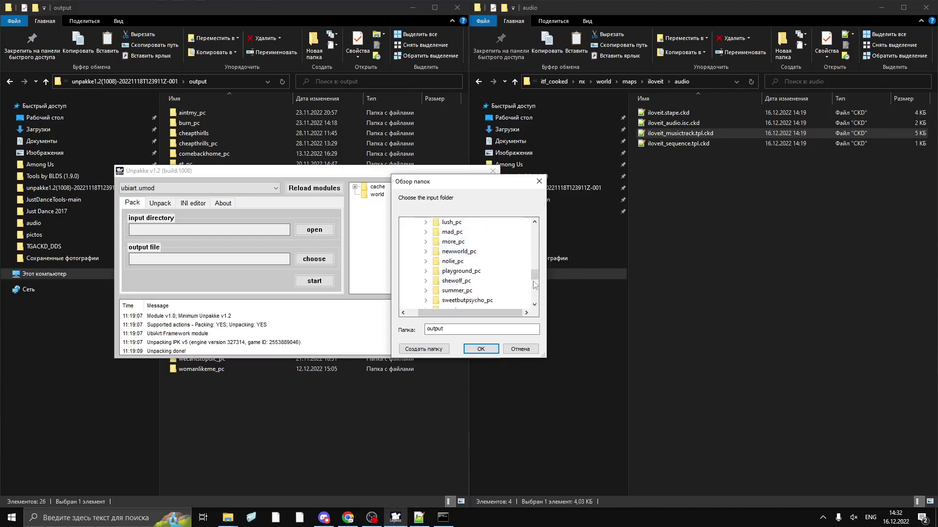
{"action": "scroll", "coordinate": [531, 277], "scroll_direction": "up", "scroll_amount": 2}
{"action": "scroll", "coordinate": [531, 277], "scroll_direction": "up", "scroll_amount": 1}
{"action": "left_click", "coordinate": [476, 252]}
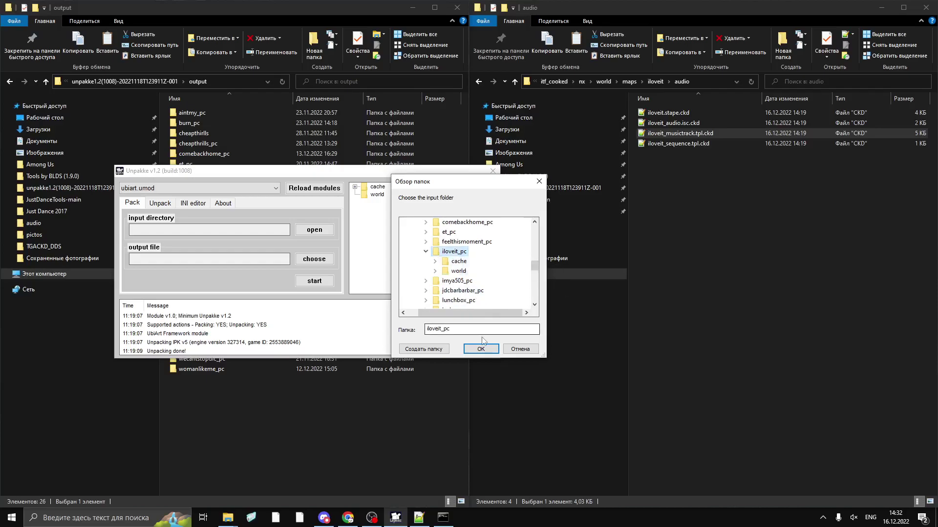
{"action": "left_click", "coordinate": [480, 349]}
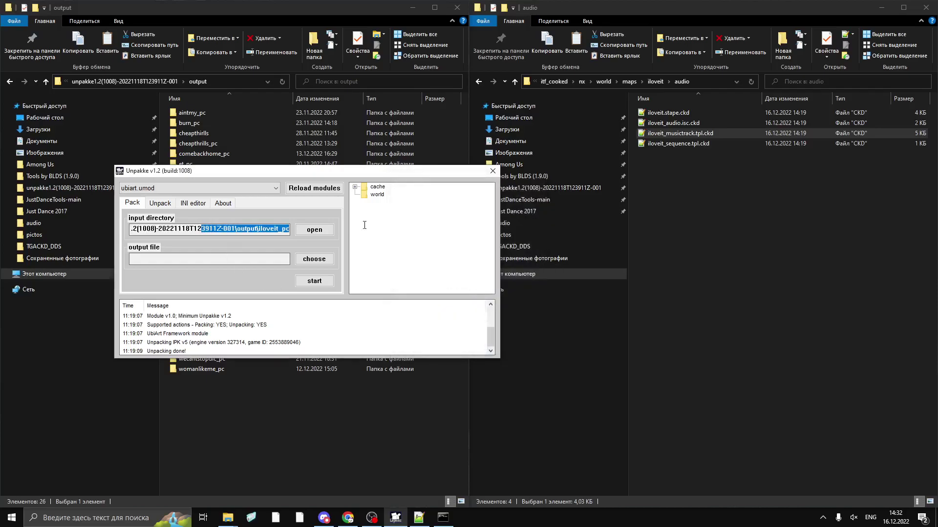
- Browse for the packed output file to the Just Dance 2017 game folder and take bundle_18_pc.ipk as the base name
{"action": "left_click", "coordinate": [316, 258]}
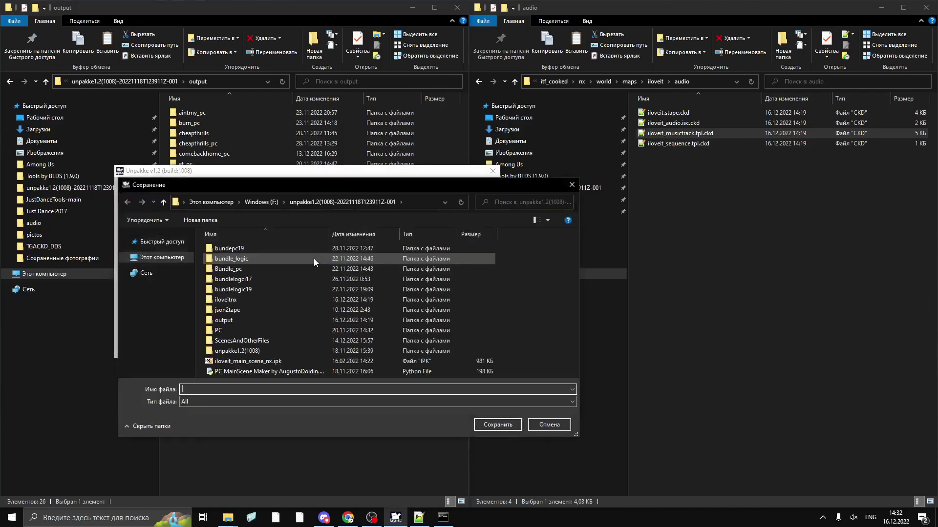
{"action": "left_click", "coordinate": [160, 305]}
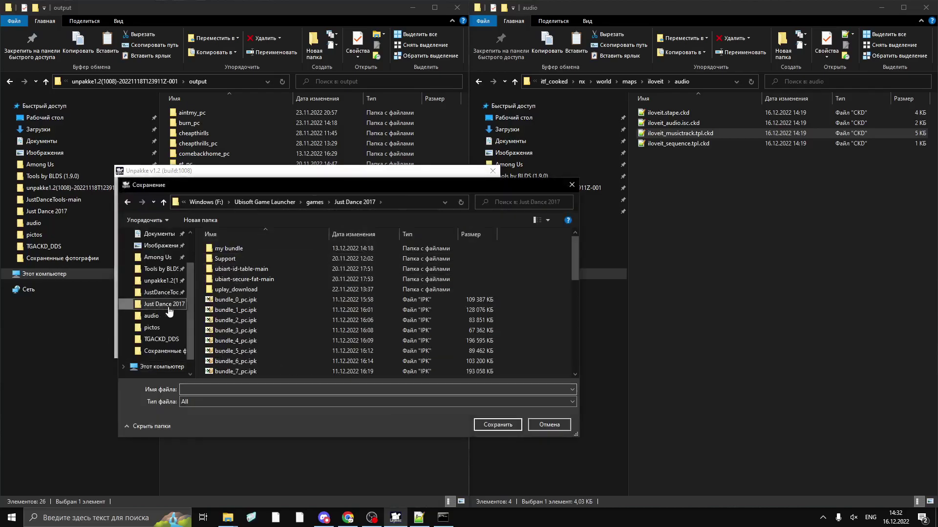
{"action": "scroll", "coordinate": [273, 348], "scroll_direction": "down", "scroll_amount": 5}
{"action": "scroll", "coordinate": [273, 348], "scroll_direction": "down", "scroll_amount": 1}
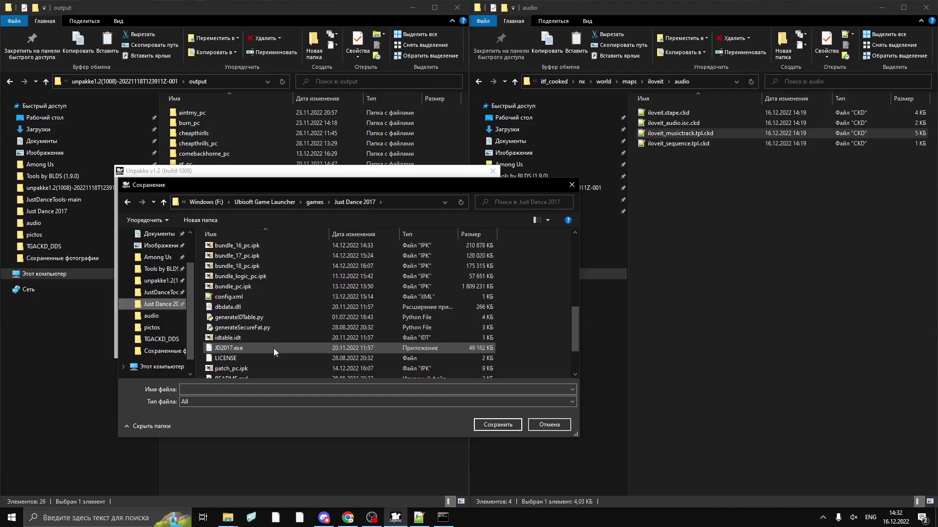
{"action": "left_click", "coordinate": [254, 266]}
{"action": "left_click", "coordinate": [225, 390]}
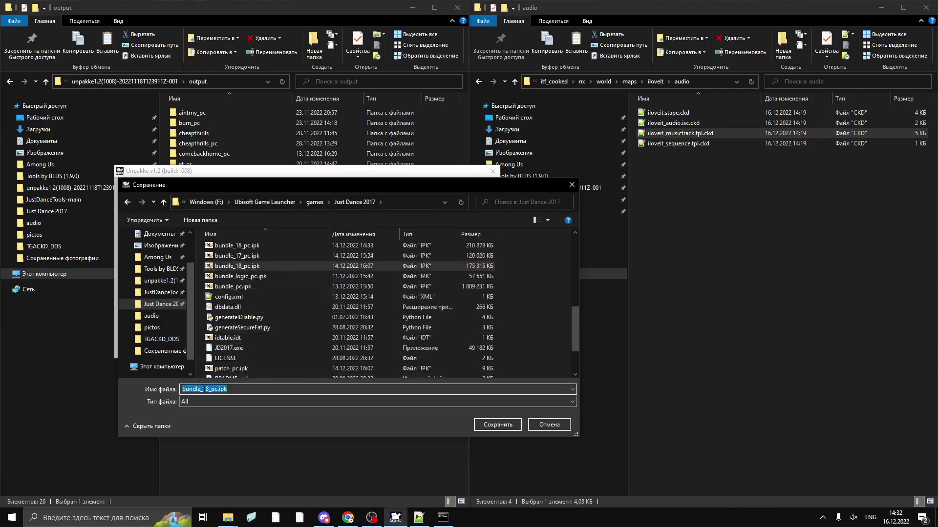
{"action": "left_click", "coordinate": [209, 391]}
{"action": "key", "text": "BackSpace"}
{"action": "type", "text": "numbe"}
{"action": "key", "text": "BackSpace"}
{"action": "key", "text": "BackSpace"}
{"action": "key", "text": "BackSpace"}
{"action": "key", "text": "BackSpace"}
{"action": "key", "text": "BackSpace"}
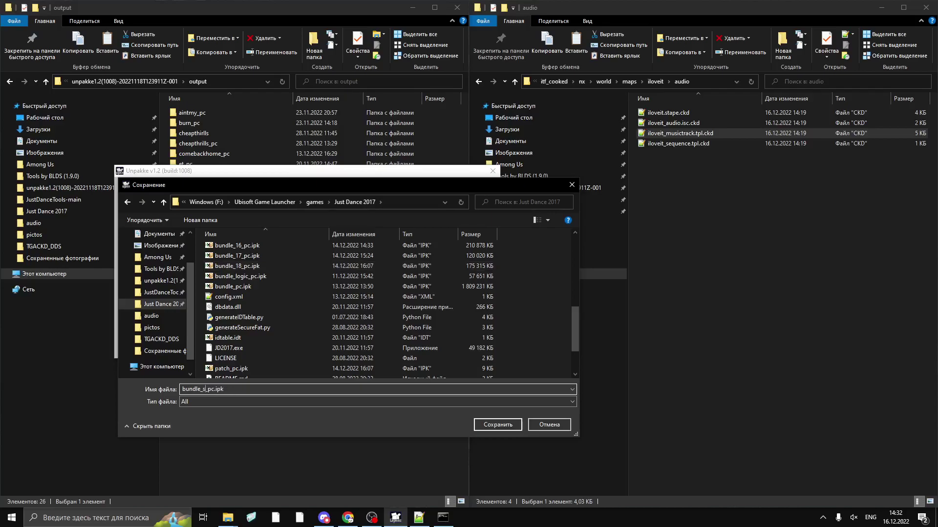
{"action": "type", "text": "start with"}
{"action": "type", "text": "already have bundle so i will name it"}
{"action": "key", "text": "BackSpace"}
{"action": "key", "text": "BackSpace"}
{"action": "key", "text": "BackSpace"}
{"action": "key", "text": "BackSpace"}
{"action": "key", "text": "BackSpace"}
{"action": "key", "text": "BackSpace"}
{"action": "key", "text": "BackSpace"}
{"action": "key", "text": "BackSpace"}
{"action": "key", "text": "BackSpace"}
{"action": "key", "text": "BackSpace"}
{"action": "key", "text": "BackSpace"}
{"action": "key", "text": "BackSpace"}
{"action": "key", "text": "BackSpace"}
{"action": "key", "text": "BackSpace"}
{"action": "key", "text": "BackSpace"}
{"action": "key", "text": "BackSpace"}
{"action": "key", "text": "BackSpace"}
{"action": "key", "text": "BackSpace"}
{"action": "key", "text": "BackSpace"}
- Set the packed output file to bundle_19_pc.ipk in the Just Dance 2017 folder and check the end of its path
{"action": "key", "text": "BackSpace"}
{"action": "left_click", "coordinate": [499, 426]}
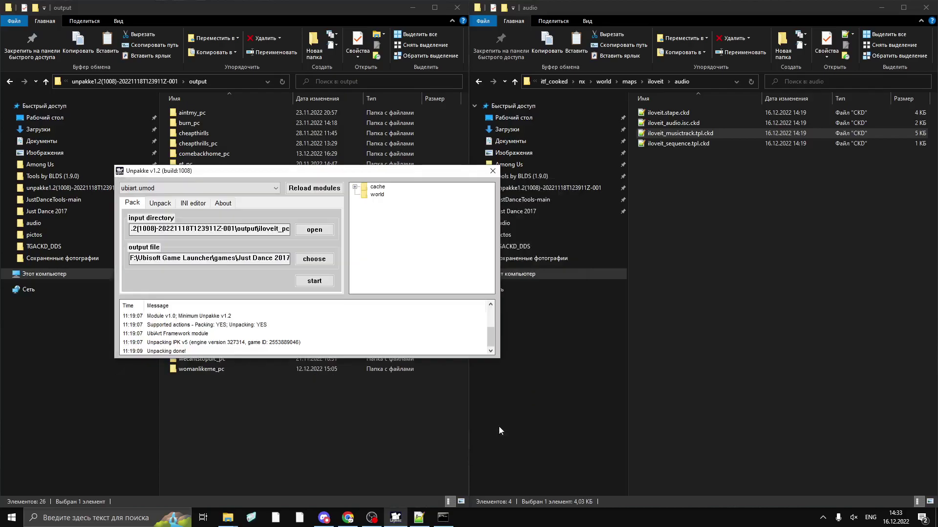
{"action": "left_click_drag", "start_coordinate": [279, 258], "coordinate": [323, 261]}
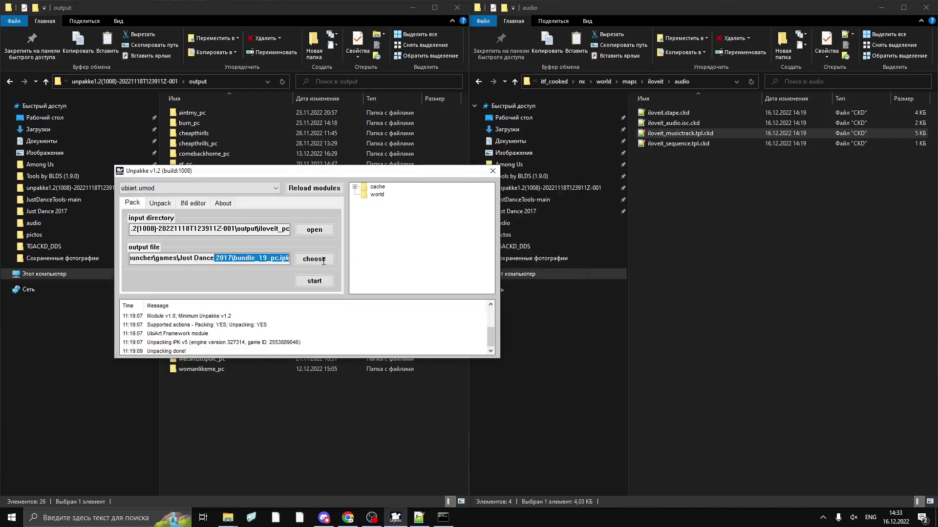
- Pack the I Love It folder into bundle_19_pc.ipk and check for the file in the Just Dance 2017 game folder
{"action": "left_click", "coordinate": [311, 288]}
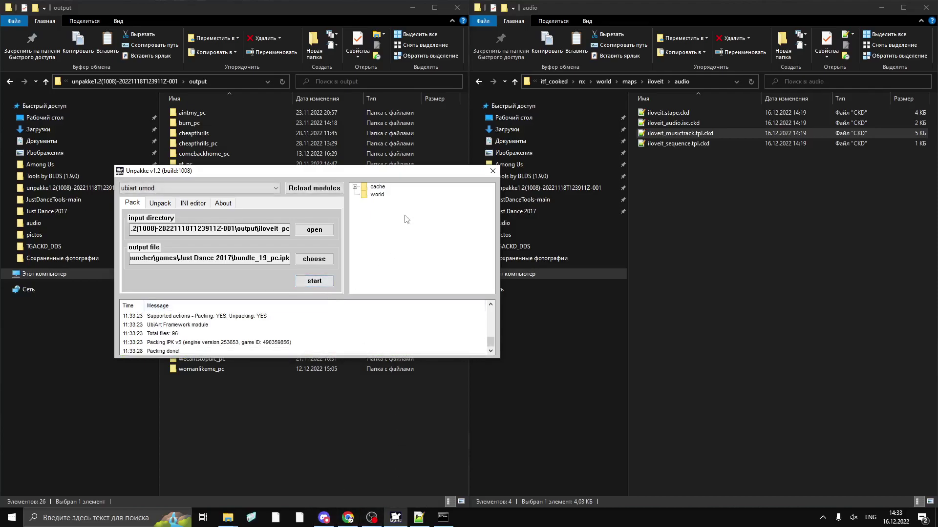
{"action": "left_click", "coordinate": [492, 170]}
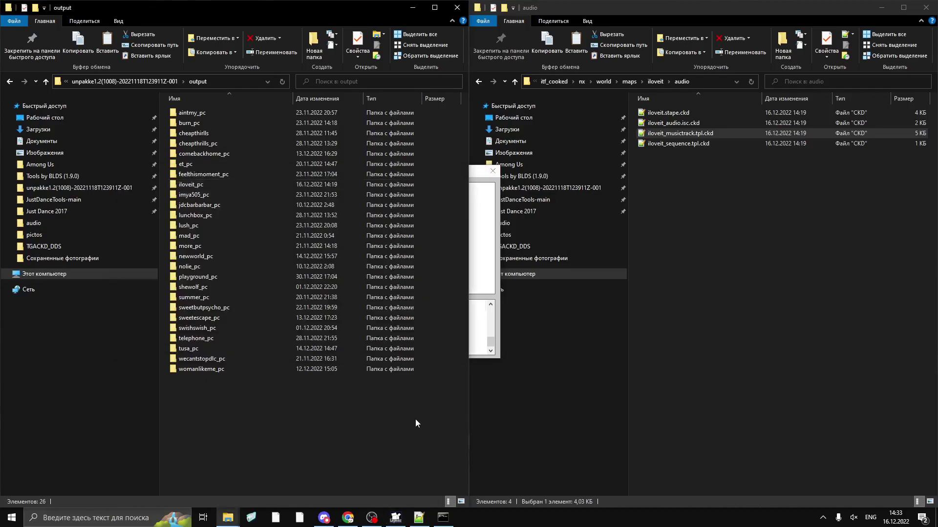
{"action": "left_click", "coordinate": [71, 215]}
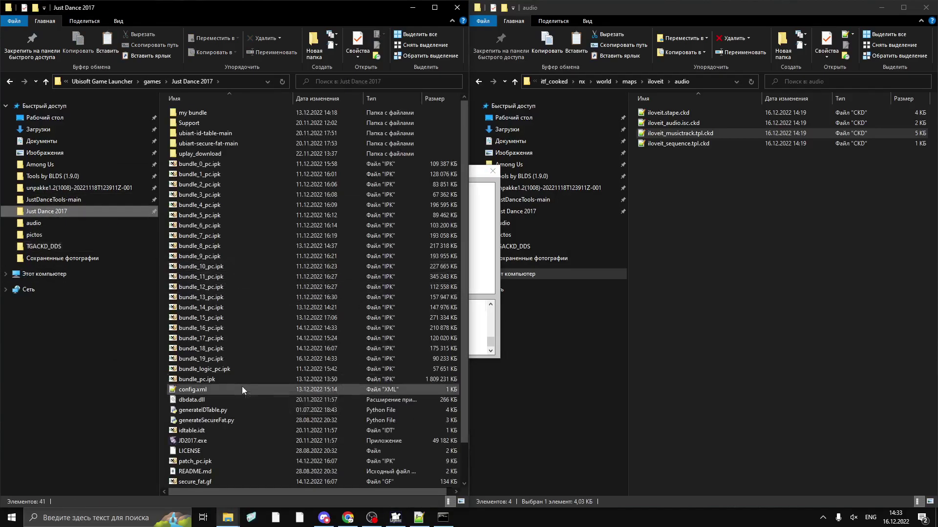
{"action": "scroll", "coordinate": [241, 386], "scroll_direction": "down", "scroll_amount": 1}
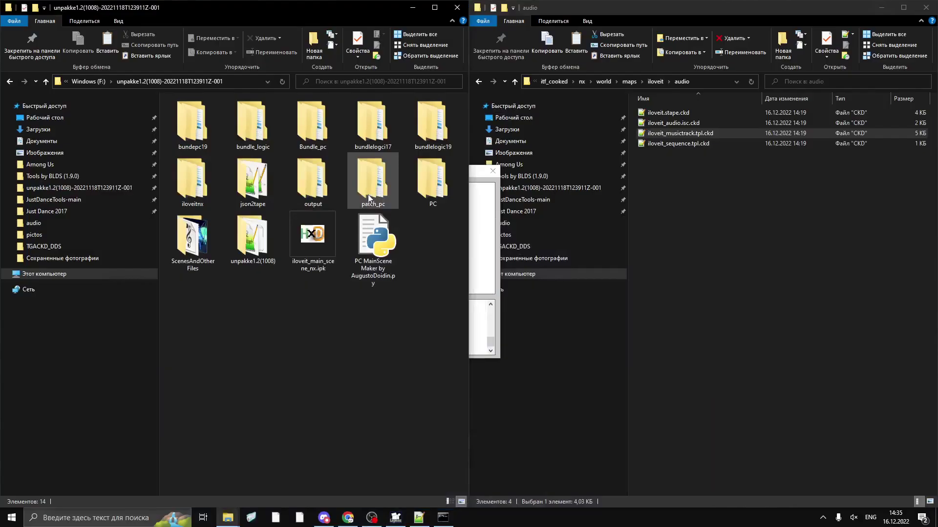
- Open skuscene_maps_pc_all.isc.ckd from patch_pc\cache\itf_cooked\pc\world\skuscenes in Notepad++
{"action": "double_click", "coordinate": [367, 194]}
{"action": "double_click", "coordinate": [265, 114]}
{"action": "left_click", "coordinate": [265, 113]}
{"action": "double_click", "coordinate": [265, 113]}
{"action": "double_click", "coordinate": [265, 113]}
{"action": "left_click", "coordinate": [265, 113]}
{"action": "double_click", "coordinate": [265, 113]}
{"action": "left_click", "coordinate": [265, 113]}
{"action": "double_click", "coordinate": [264, 114]}
{"action": "double_click", "coordinate": [265, 113]}
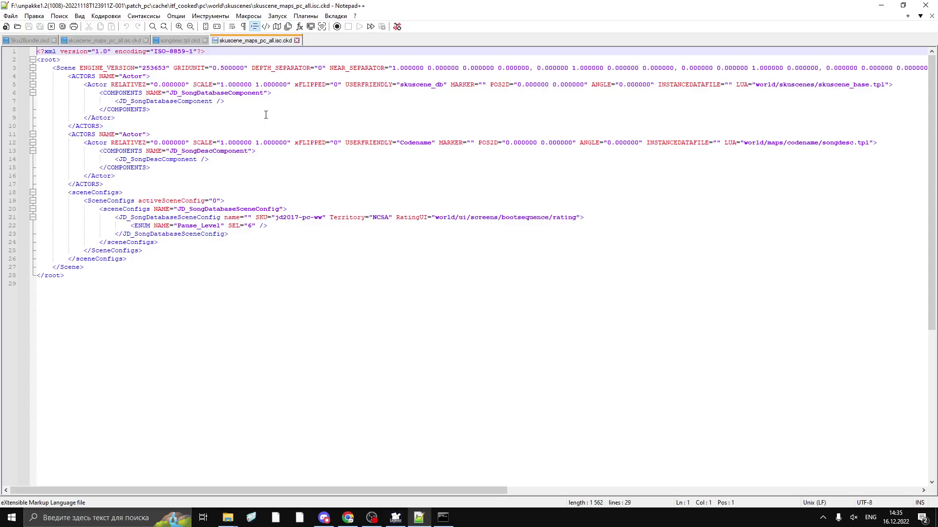
- Replace the Codename value of the song actor's USERFRIENDLY attribute with ILoveIt
{"action": "double_click", "coordinate": [431, 144]}
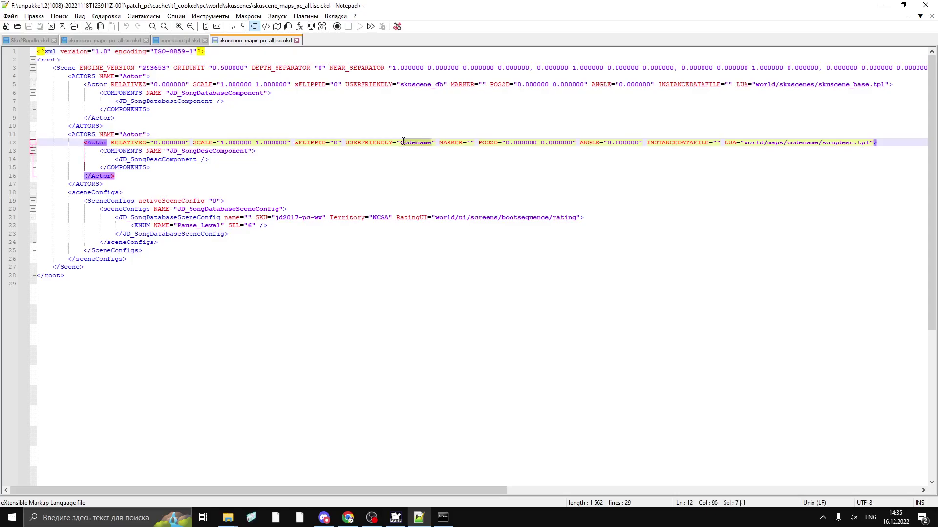
{"action": "type", "text": "ILove"}
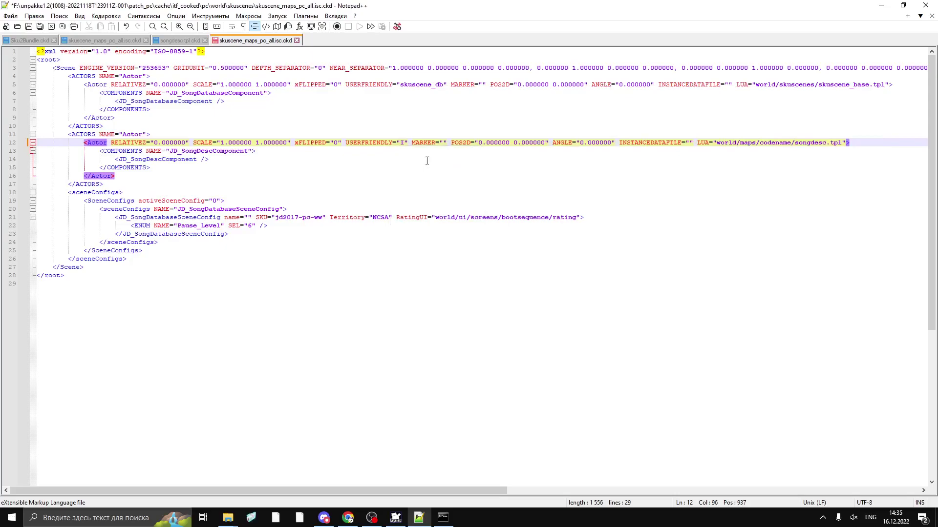
{"action": "type", "text": "t"}
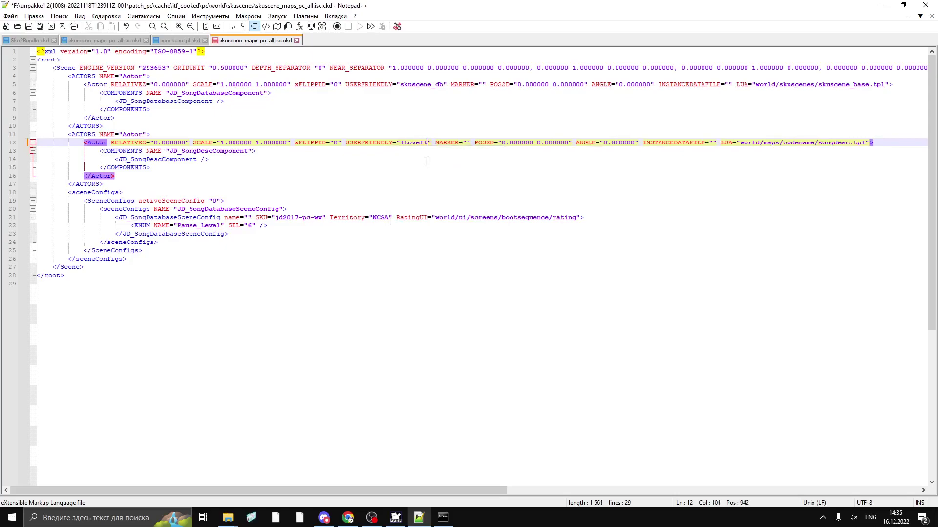
- Change the song actor's LUA path to world/maps/iloveit/songdesc.tpl
{"action": "left_click", "coordinate": [814, 143]}
{"action": "key", "text": "BackSpace"}
{"action": "key", "text": "BackSpace"}
{"action": "key", "text": "BackSpace"}
{"action": "key", "text": "BackSpace"}
{"action": "key", "text": "BackSpace"}
{"action": "key", "text": "BackSpace"}
{"action": "key", "text": "BackSpace"}
{"action": "key", "text": "BackSpace"}
{"action": "type", "text": "iloveit"}
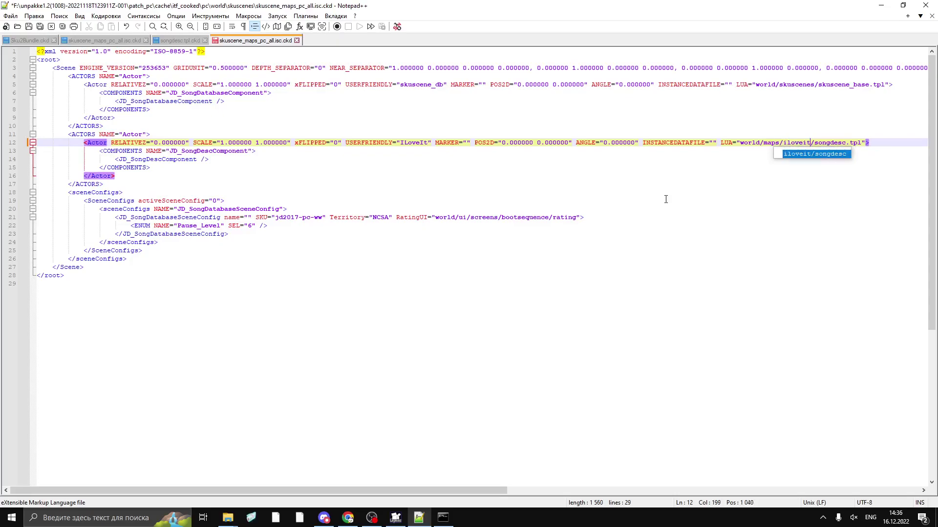
- Duplicate the ILoveIt ACTORS block directly below the original
{"action": "left_click", "coordinate": [324, 196]}
{"action": "left_click_drag", "start_coordinate": [68, 133], "coordinate": [120, 184]}
{"action": "key", "text": "ctrl+c"}
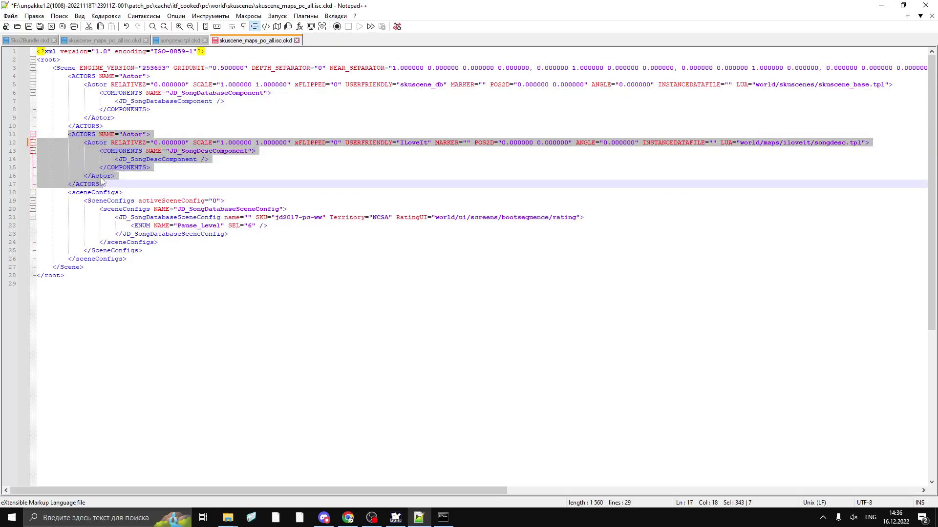
{"action": "left_click", "coordinate": [107, 184]}
{"action": "key", "text": "Return"}
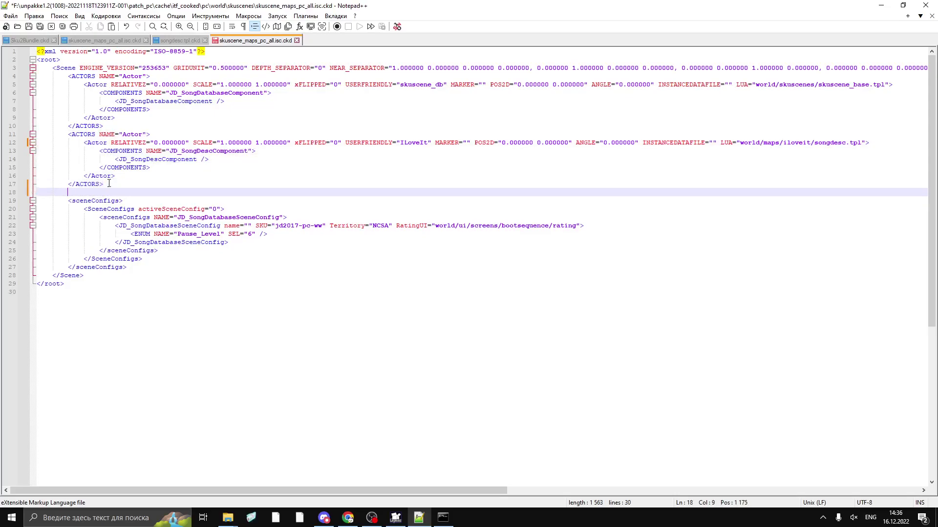
{"action": "key", "text": "ctrl+v"}
{"action": "left_click", "coordinate": [429, 205]}
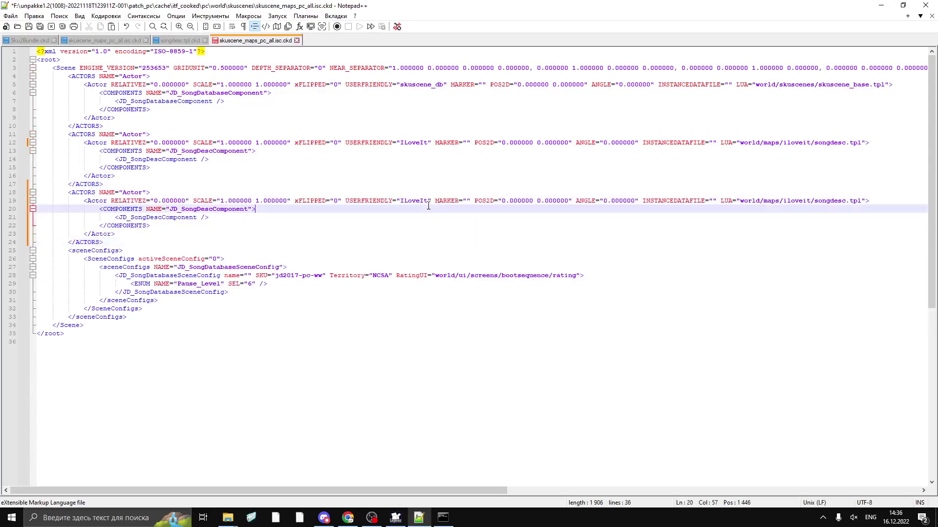
- Replace the USERFRIENDLY name in the duplicated block with the placeholder "next song code"
{"action": "left_click_drag", "start_coordinate": [428, 205], "coordinate": [405, 206]}
{"action": "key", "text": "BackSpace"}
{"action": "key", "text": "BackSpace"}
{"action": "type", "text": "c"}
{"action": "key", "text": "BackSpace"}
{"action": "type", "text": "c"}
{"action": "key", "text": "BackSpace"}
{"action": "type", "text": "next song codename"}
{"action": "key", "text": "BackSpace"}
{"action": "key", "text": "BackSpace"}
{"action": "key", "text": "BackSpace"}
{"action": "key", "text": "BackSpace"}
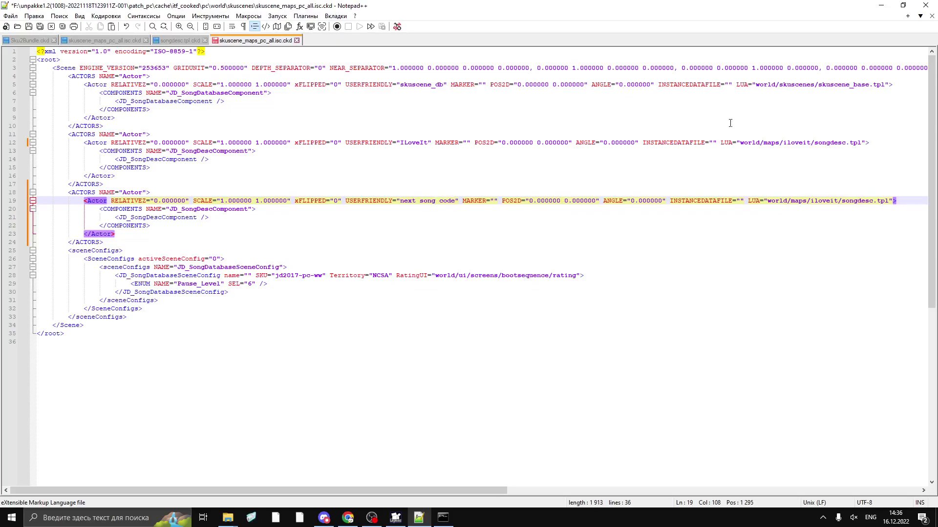
- Replace iloveit in the duplicated block's LUA path with the placeholder "here too" and clear that placeholder again
{"action": "key", "text": "BackSpace"}
{"action": "key", "text": "BackSpace"}
{"action": "key", "text": "BackSpace"}
{"action": "key", "text": "BackSpace"}
{"action": "key", "text": "BackSpace"}
{"action": "key", "text": "BackSpace"}
{"action": "key", "text": "BackSpace"}
{"action": "type", "text": "here too"}
{"action": "key", "text": "BackSpace"}
{"action": "key", "text": "BackSpace"}
{"action": "key", "text": "BackSpace"}
{"action": "key", "text": "BackSpace"}
{"action": "key", "text": "BackSpace"}
{"action": "key", "text": "BackSpace"}
{"action": "key", "text": "BackSpace"}
{"action": "key", "text": "BackSpace"}
- Delete the duplicated ACTORS block and the empty line it leaves behind
{"action": "left_click_drag", "start_coordinate": [72, 193], "coordinate": [124, 245]}
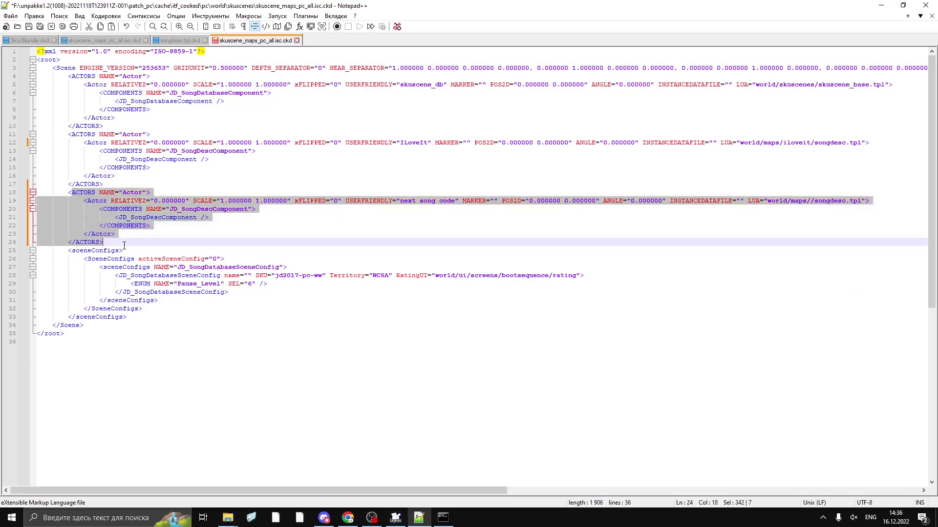
{"action": "key", "text": "BackSpace"}
{"action": "key", "text": "BackSpace"}
{"action": "key", "text": "BackSpace"}
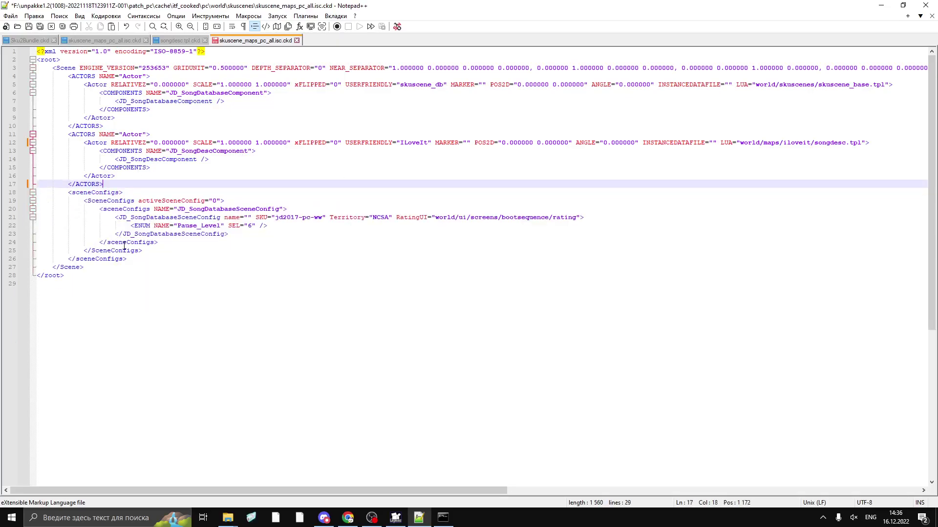
- Save and close skuscene_maps_pc_all.isc.ckd and minimize the text editor
{"action": "left_click", "coordinate": [12, 17]}
{"action": "left_click", "coordinate": [39, 94]}
{"action": "left_click", "coordinate": [297, 40]}
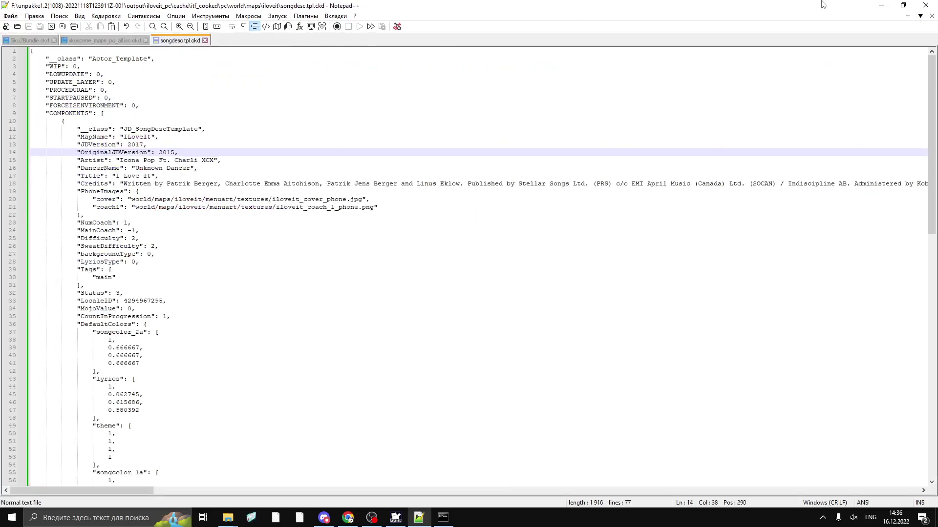
{"action": "left_click", "coordinate": [880, 5]}
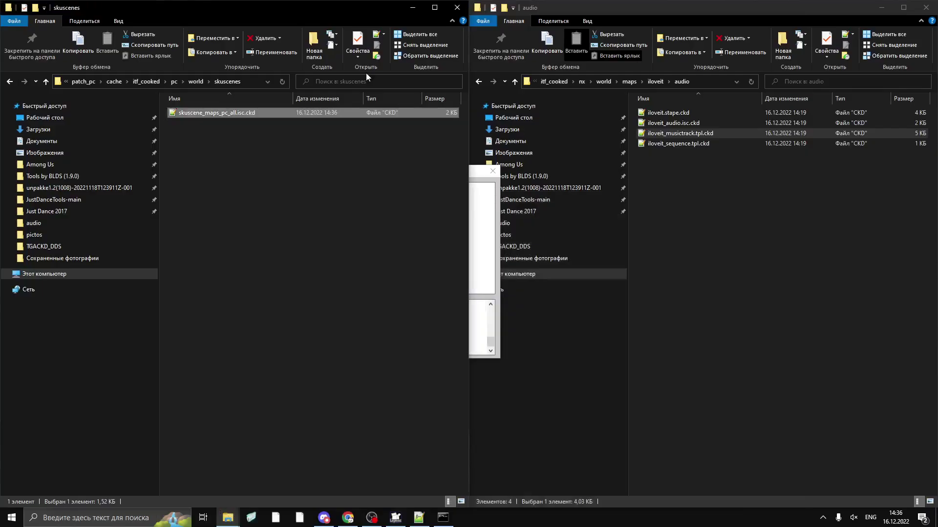
{"action": "left_click", "coordinate": [83, 82]}
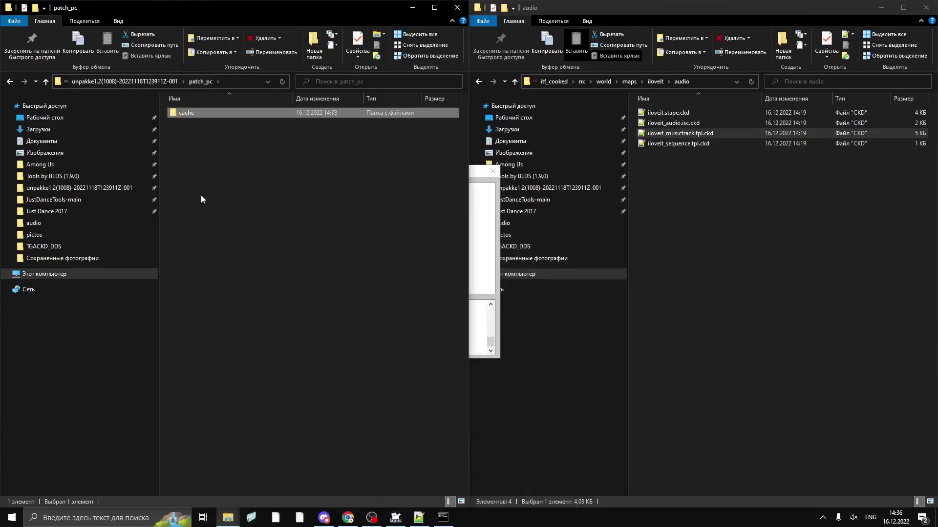
{"action": "left_click", "coordinate": [396, 517]}
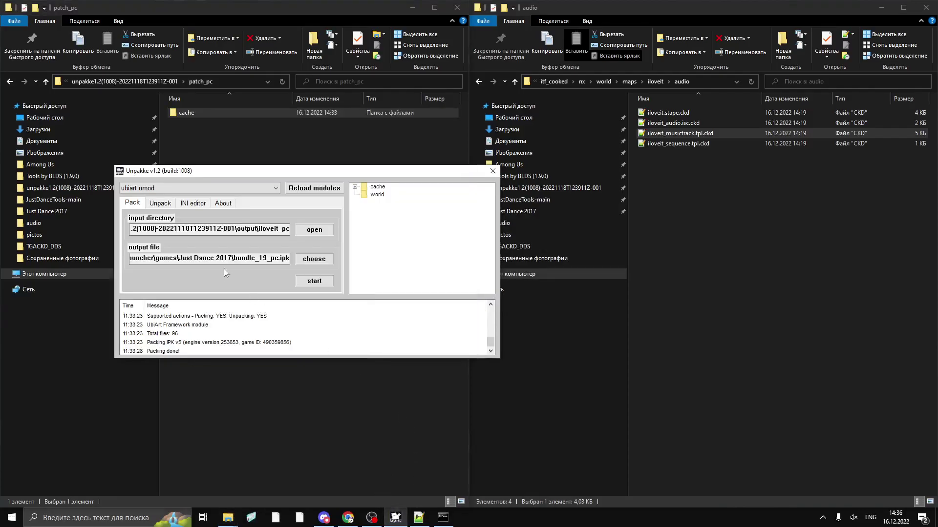
{"action": "left_click", "coordinate": [298, 229]}
{"action": "double_click", "coordinate": [437, 242]}
{"action": "double_click", "coordinate": [457, 267]}
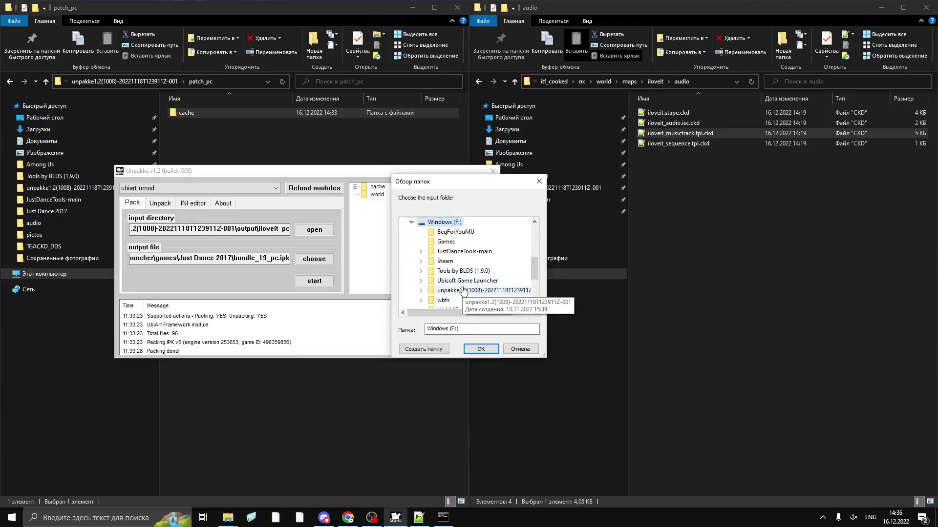
{"action": "double_click", "coordinate": [463, 291]}
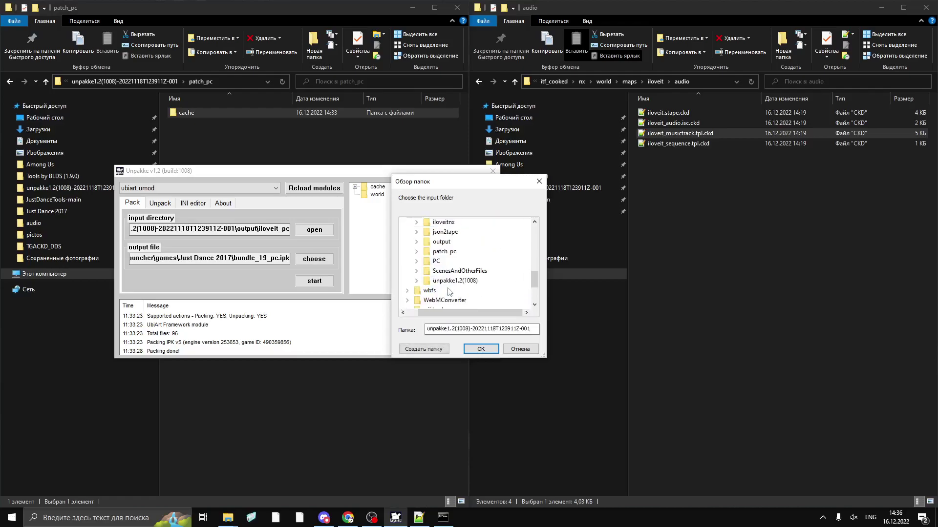
{"action": "double_click", "coordinate": [444, 252]}
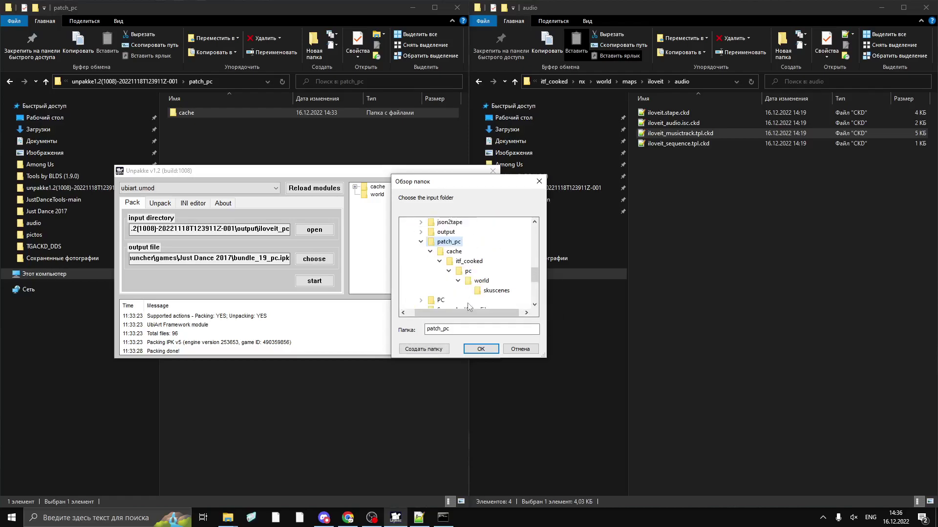
{"action": "left_click", "coordinate": [480, 348]}
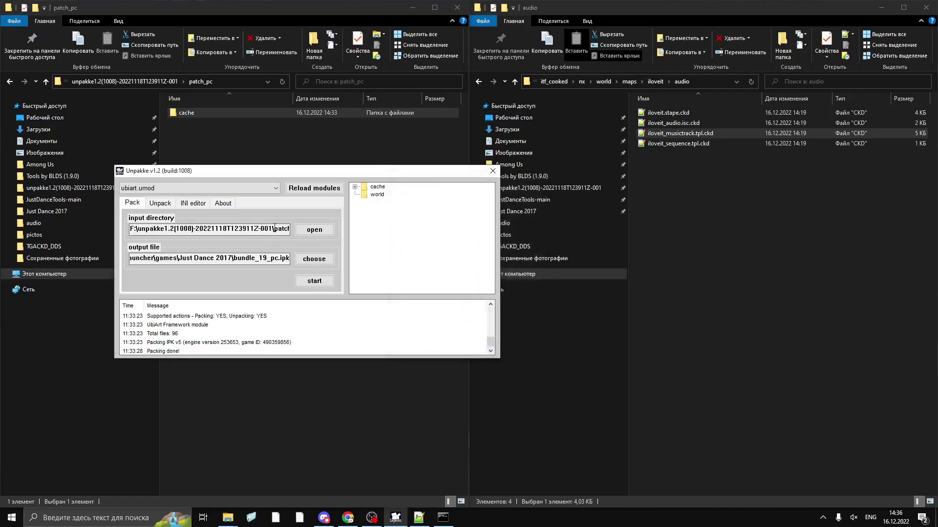
- Set the output file to the existing patch_pc.ipk in the Just Dance 2017 folder and pack it
{"action": "left_click", "coordinate": [309, 259]}
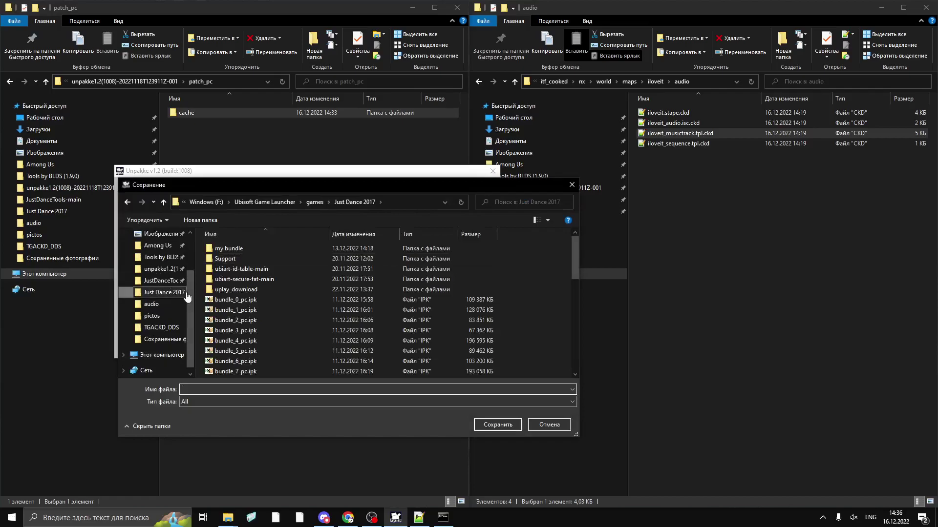
{"action": "left_click", "coordinate": [232, 388]}
{"action": "type", "text": "pa"}
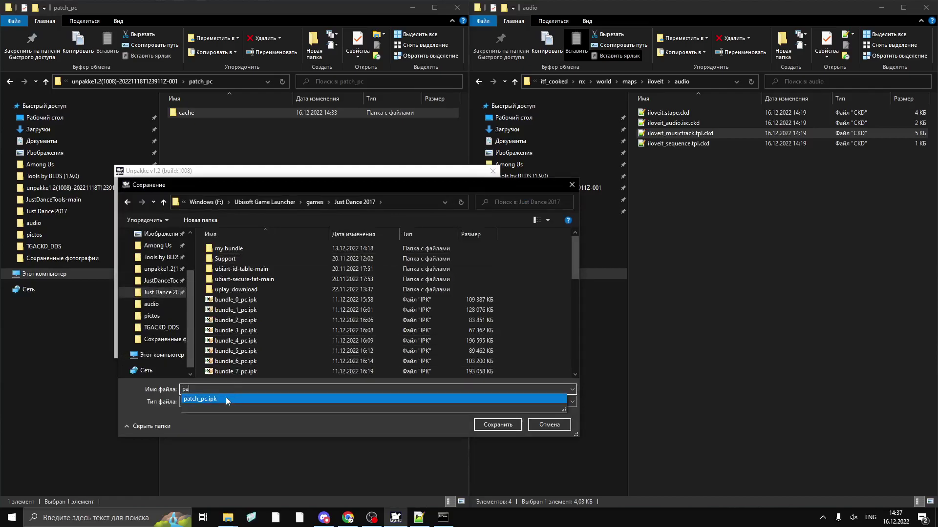
{"action": "left_click", "coordinate": [225, 399]}
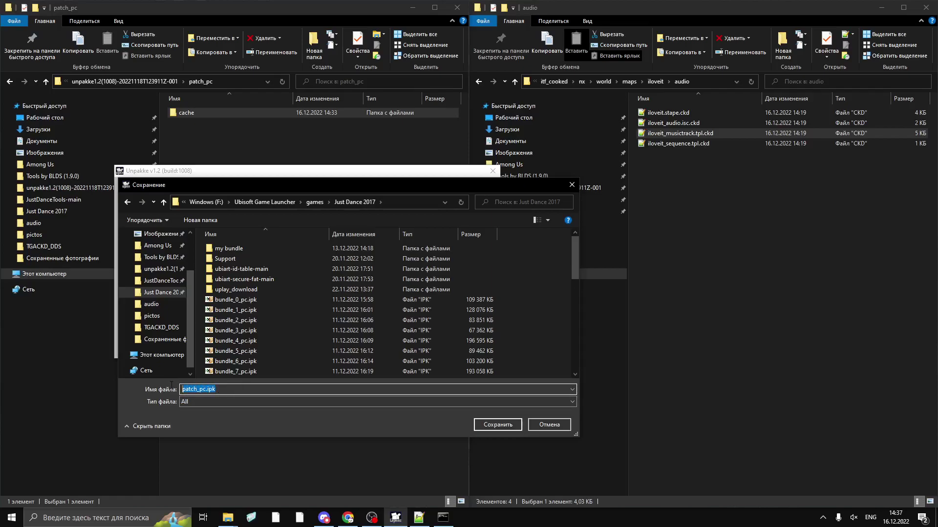
{"action": "left_click", "coordinate": [490, 425]}
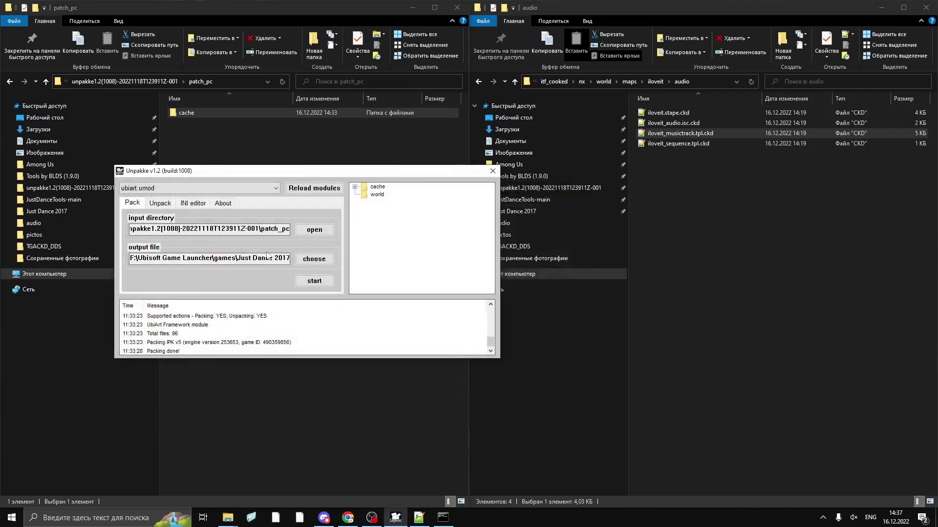
{"action": "left_click", "coordinate": [331, 282]}
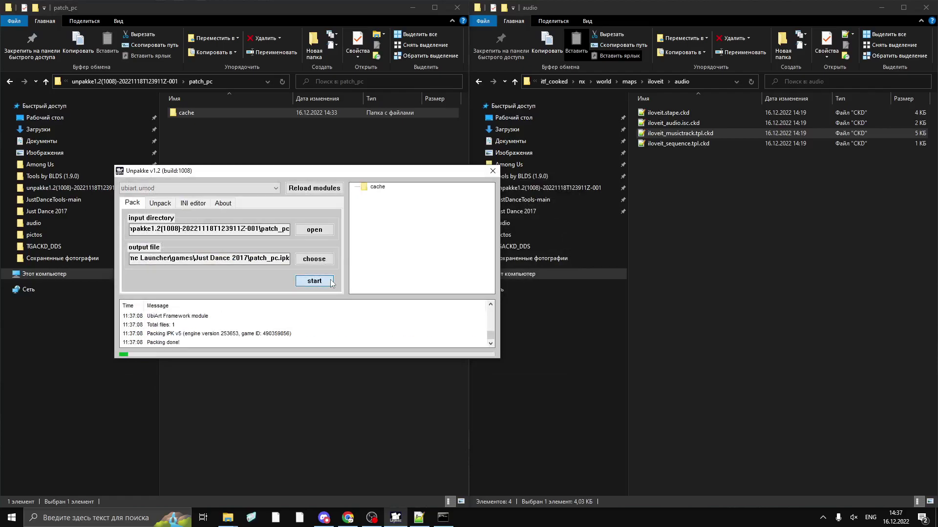
{"action": "left_click", "coordinate": [325, 380]}
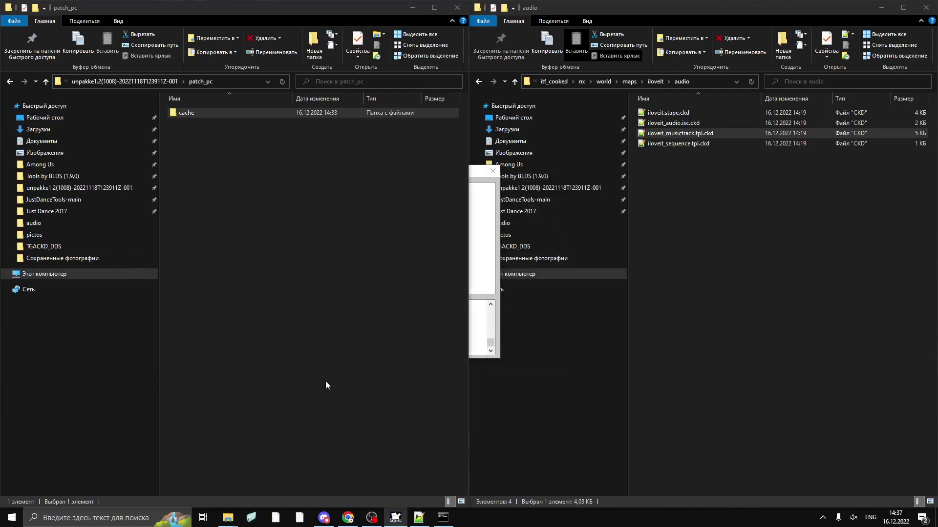
- Run generateSecureFat.py in the Just Dance 2017 game folder
{"action": "left_click", "coordinate": [98, 214]}
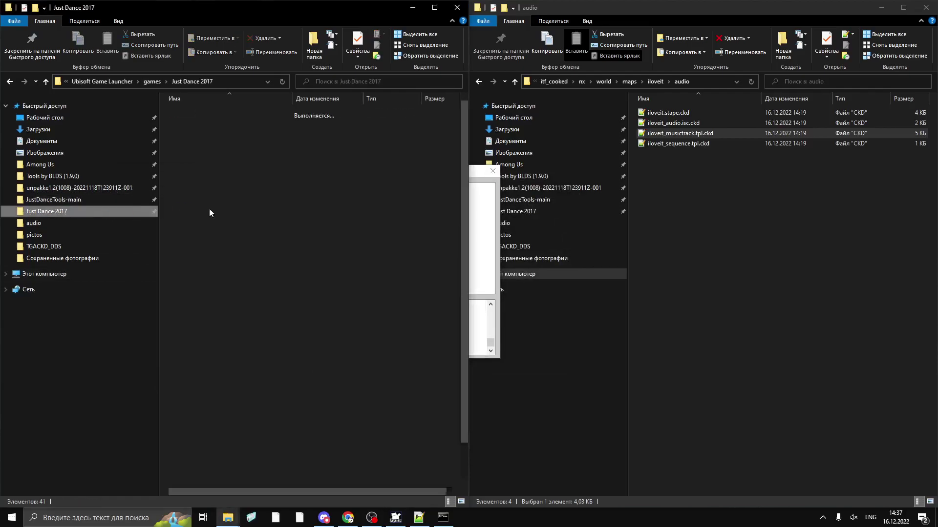
{"action": "scroll", "coordinate": [209, 209], "scroll_direction": "down", "scroll_amount": 2}
{"action": "double_click", "coordinate": [217, 379]}
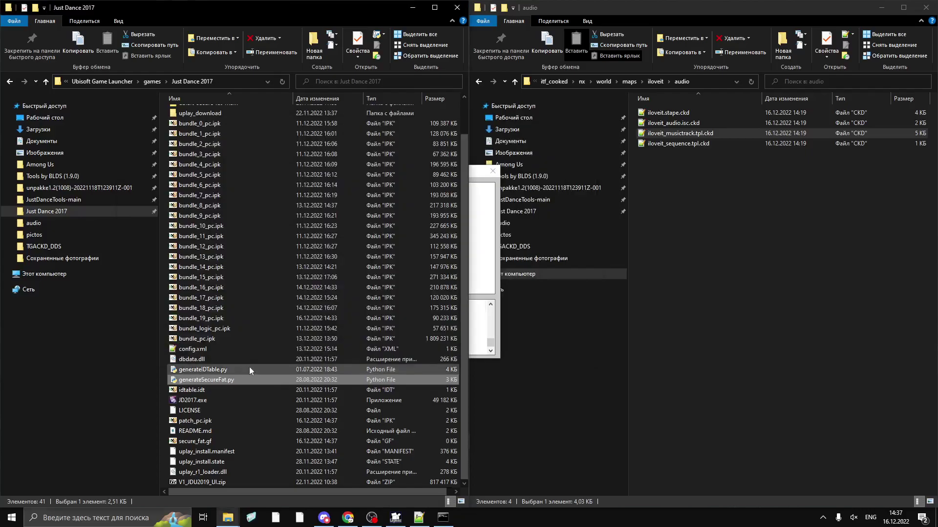
- Launch the game with JD2017.exe and enter its Just Dance mode
{"action": "left_click", "coordinate": [217, 402]}
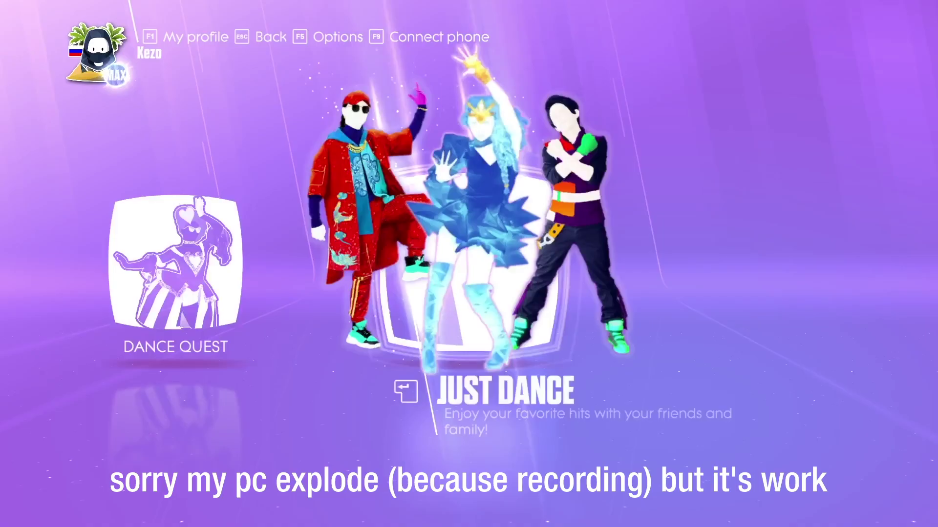
{"action": "key", "text": "Return"}
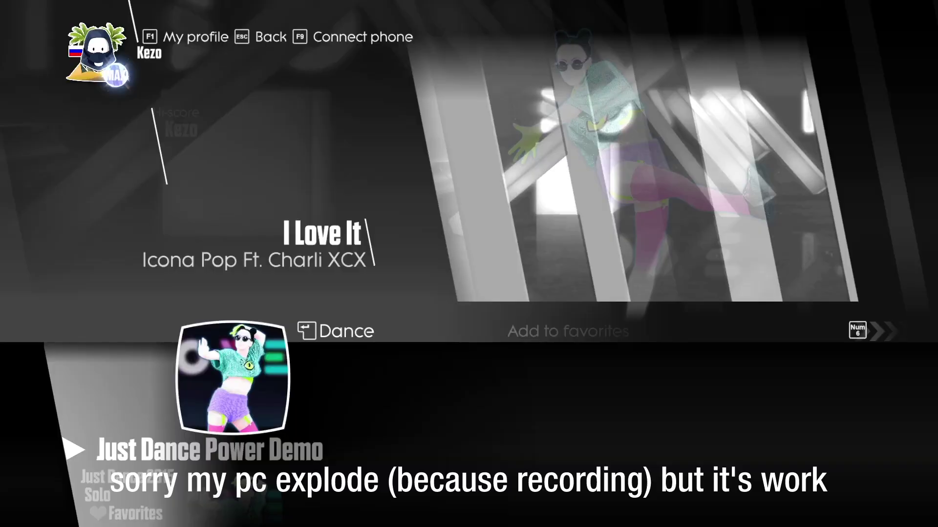
- Check the I Love It map in the song categories and its credits, and start its dance
{"action": "key", "text": "Down"}
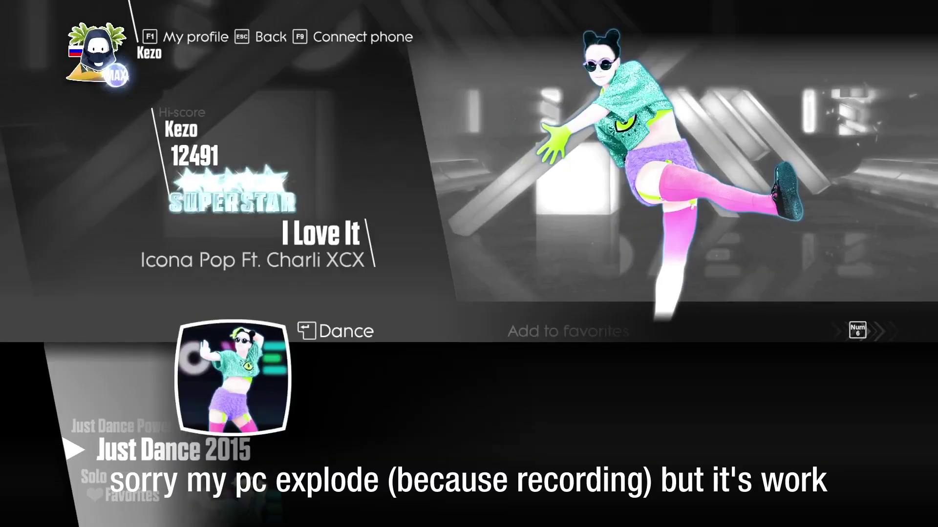
{"action": "key", "text": "Down"}
{"action": "key", "text": "Up"}
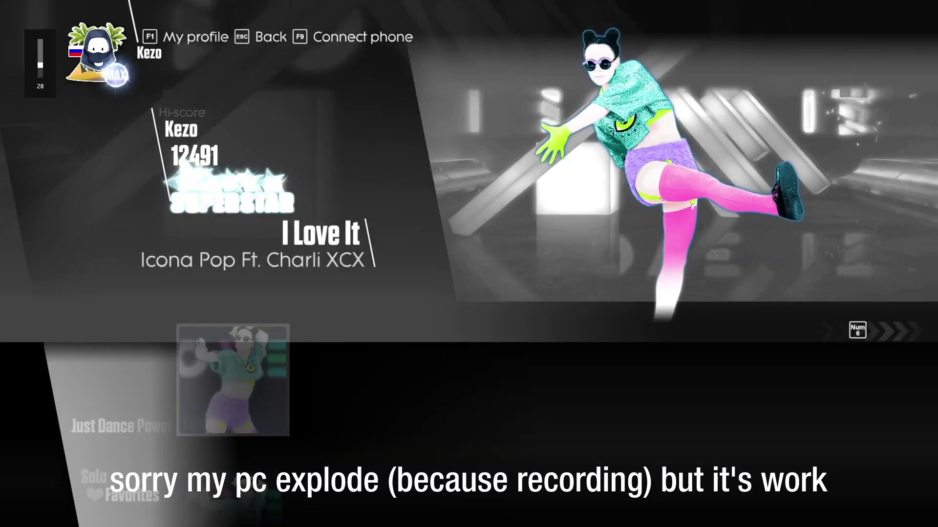
{"action": "key", "text": "Up"}
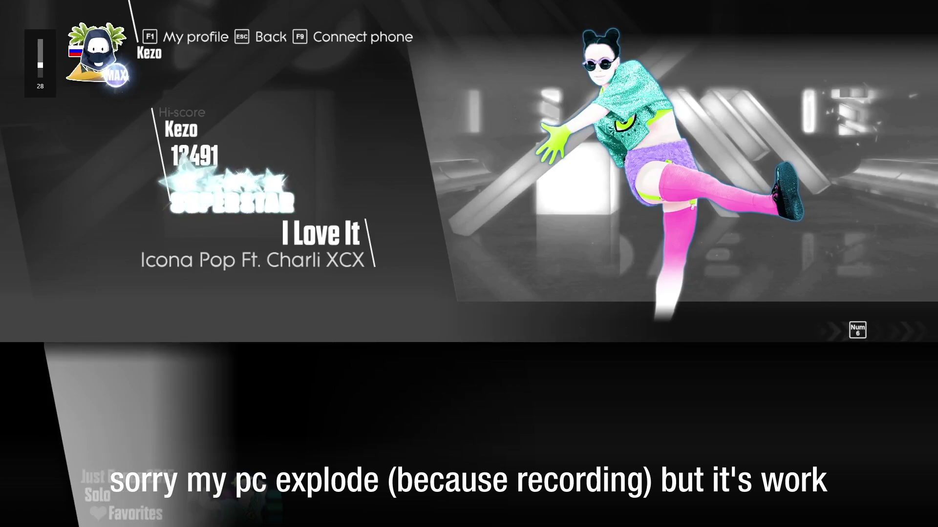
{"action": "key", "text": "Up"}
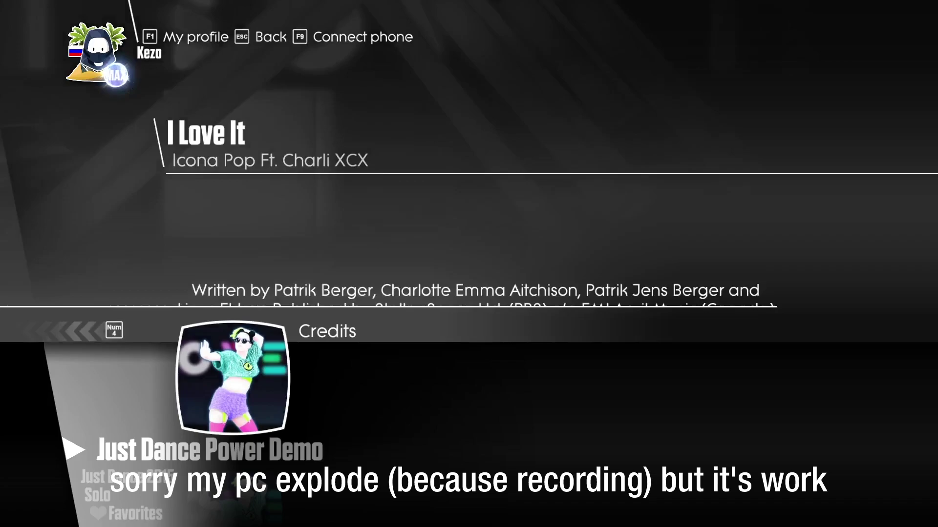
{"action": "key", "text": "Left"}
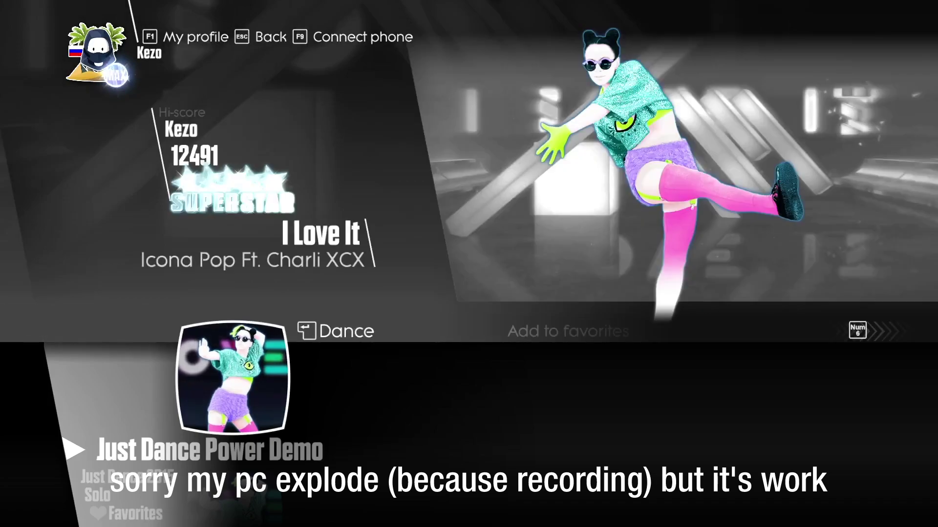
{"action": "key", "text": "Return"}
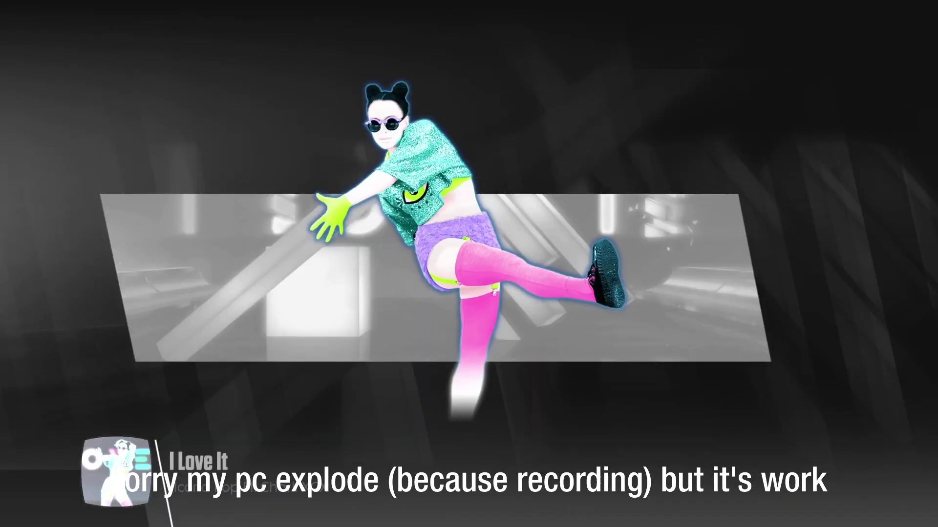